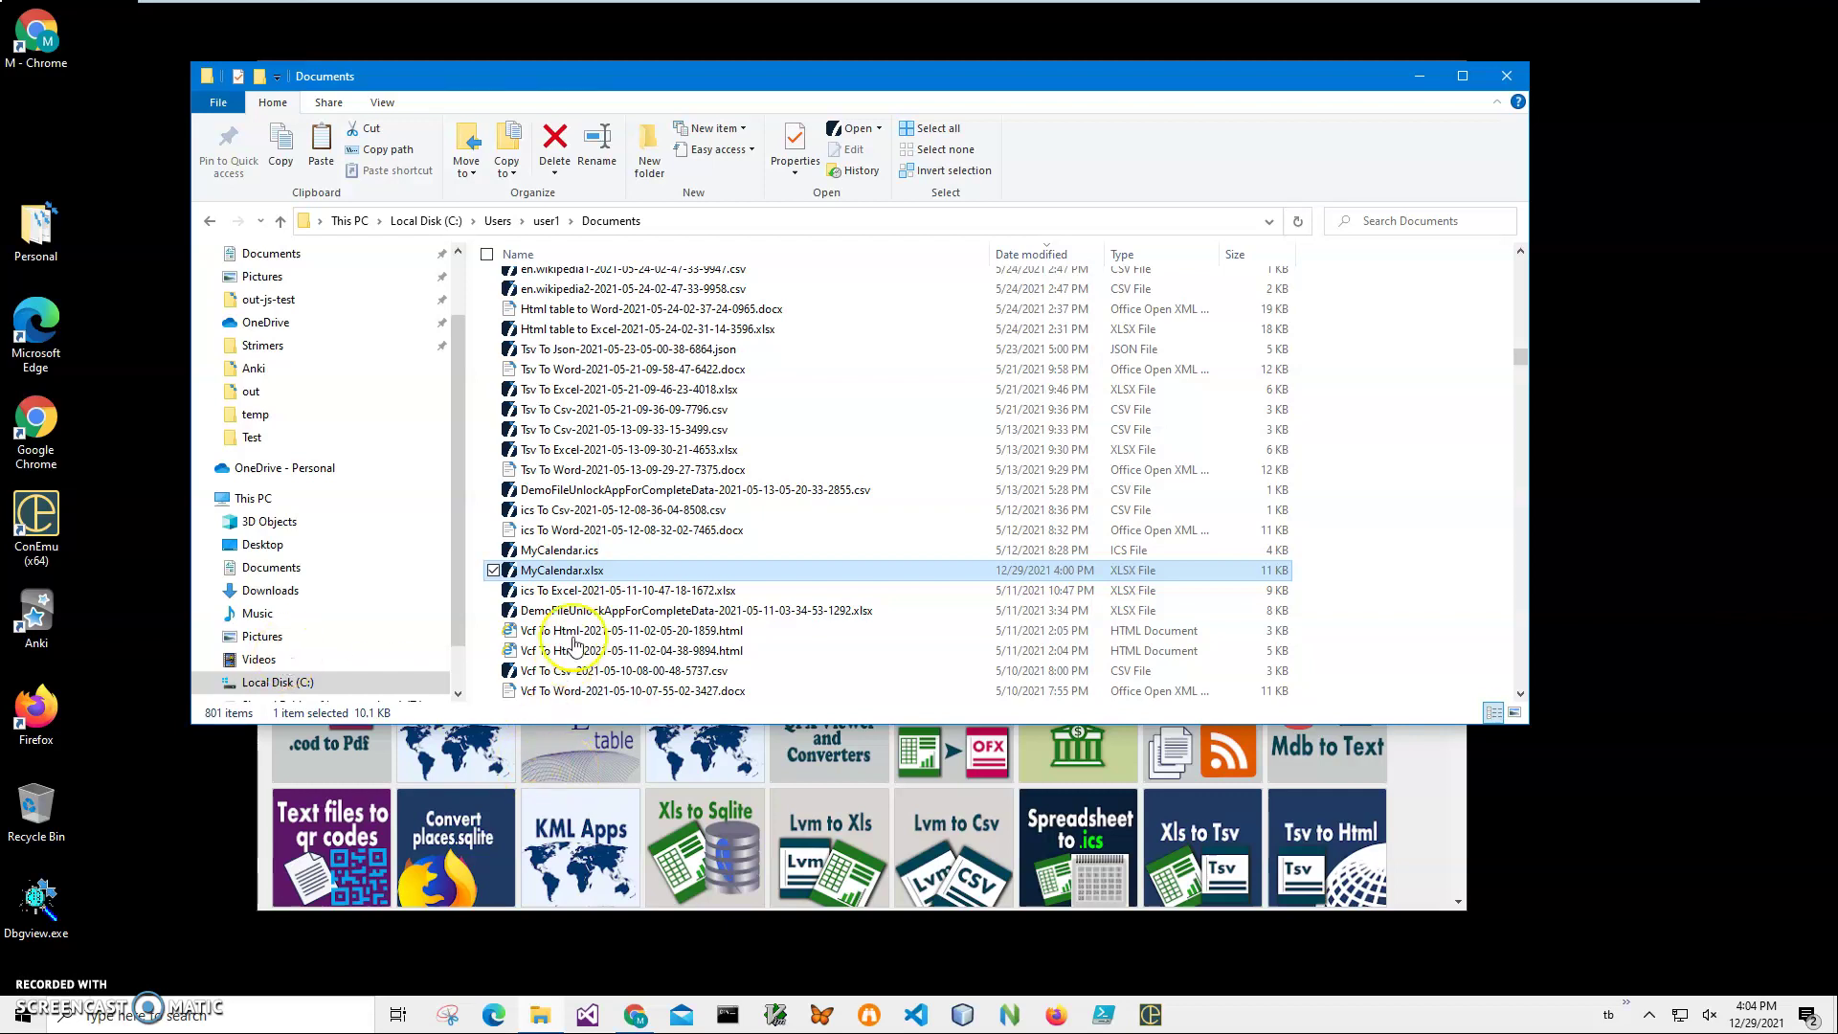
# Select MyCalendar.xlsx in Documents and show its right-click actions menu.
pyautogui.click(580, 566)
pyautogui.click(556, 572)
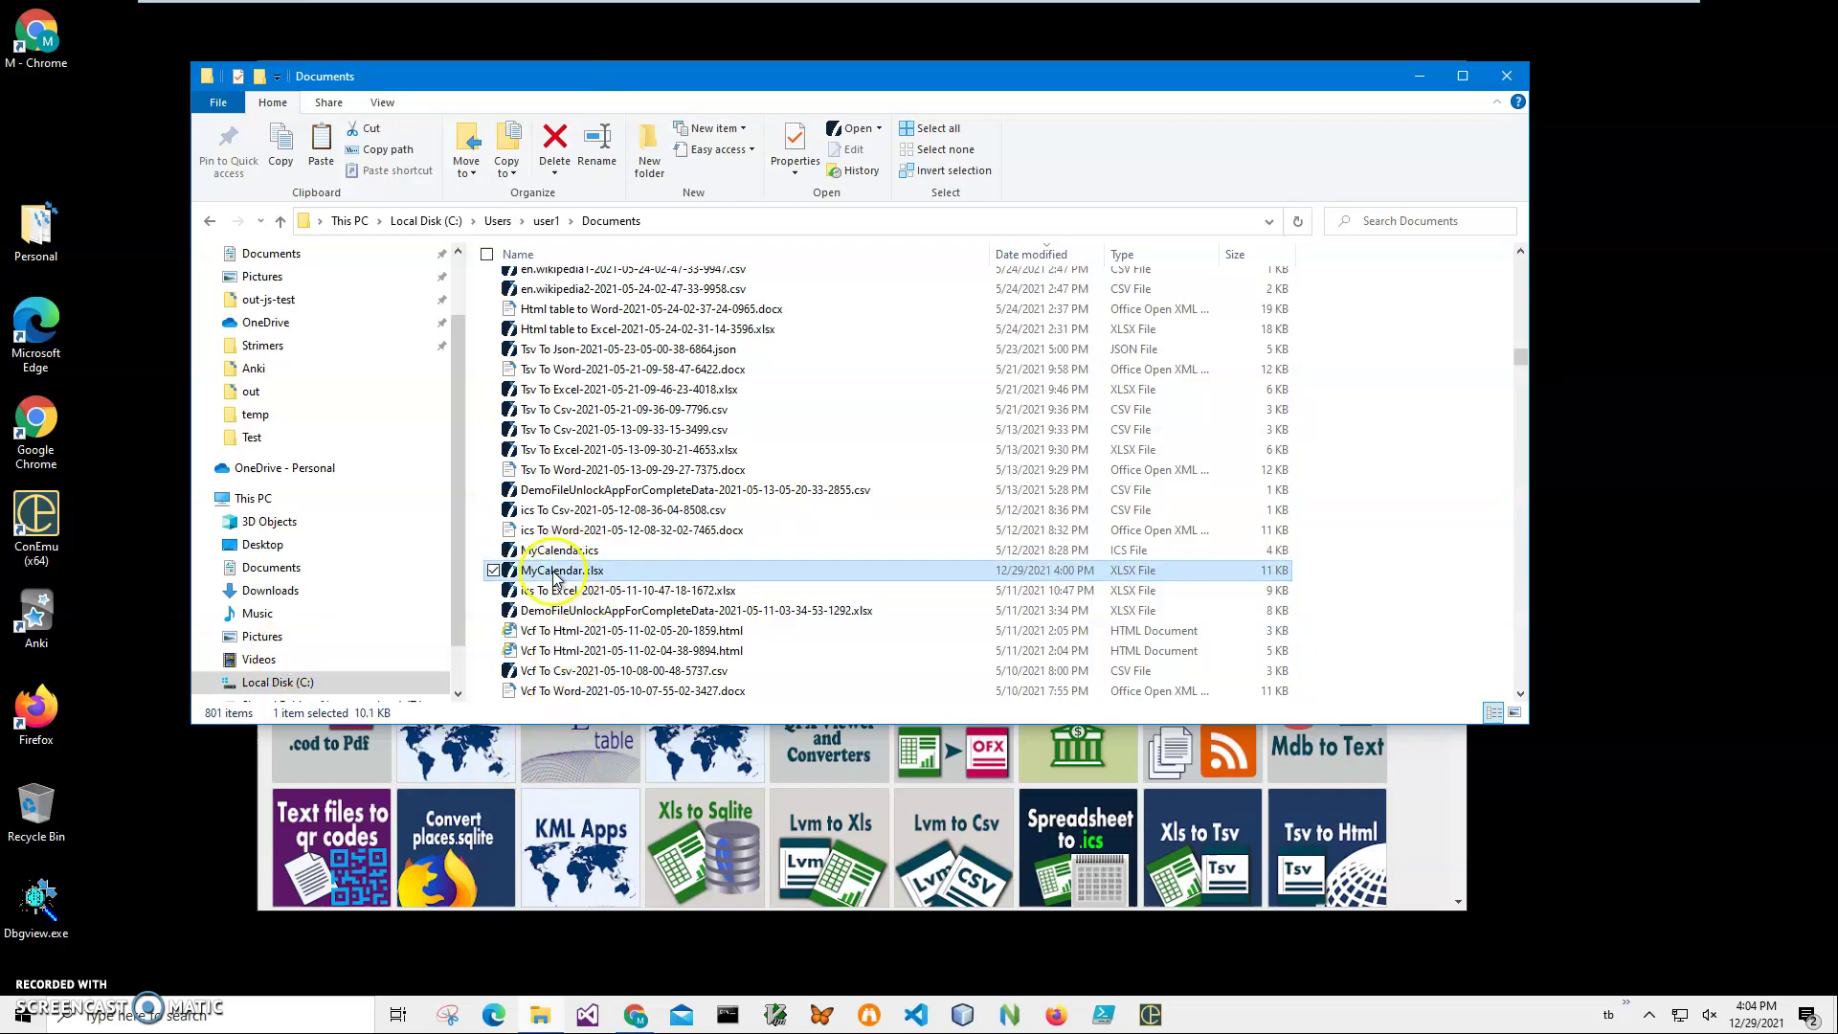
pyautogui.click(514, 574)
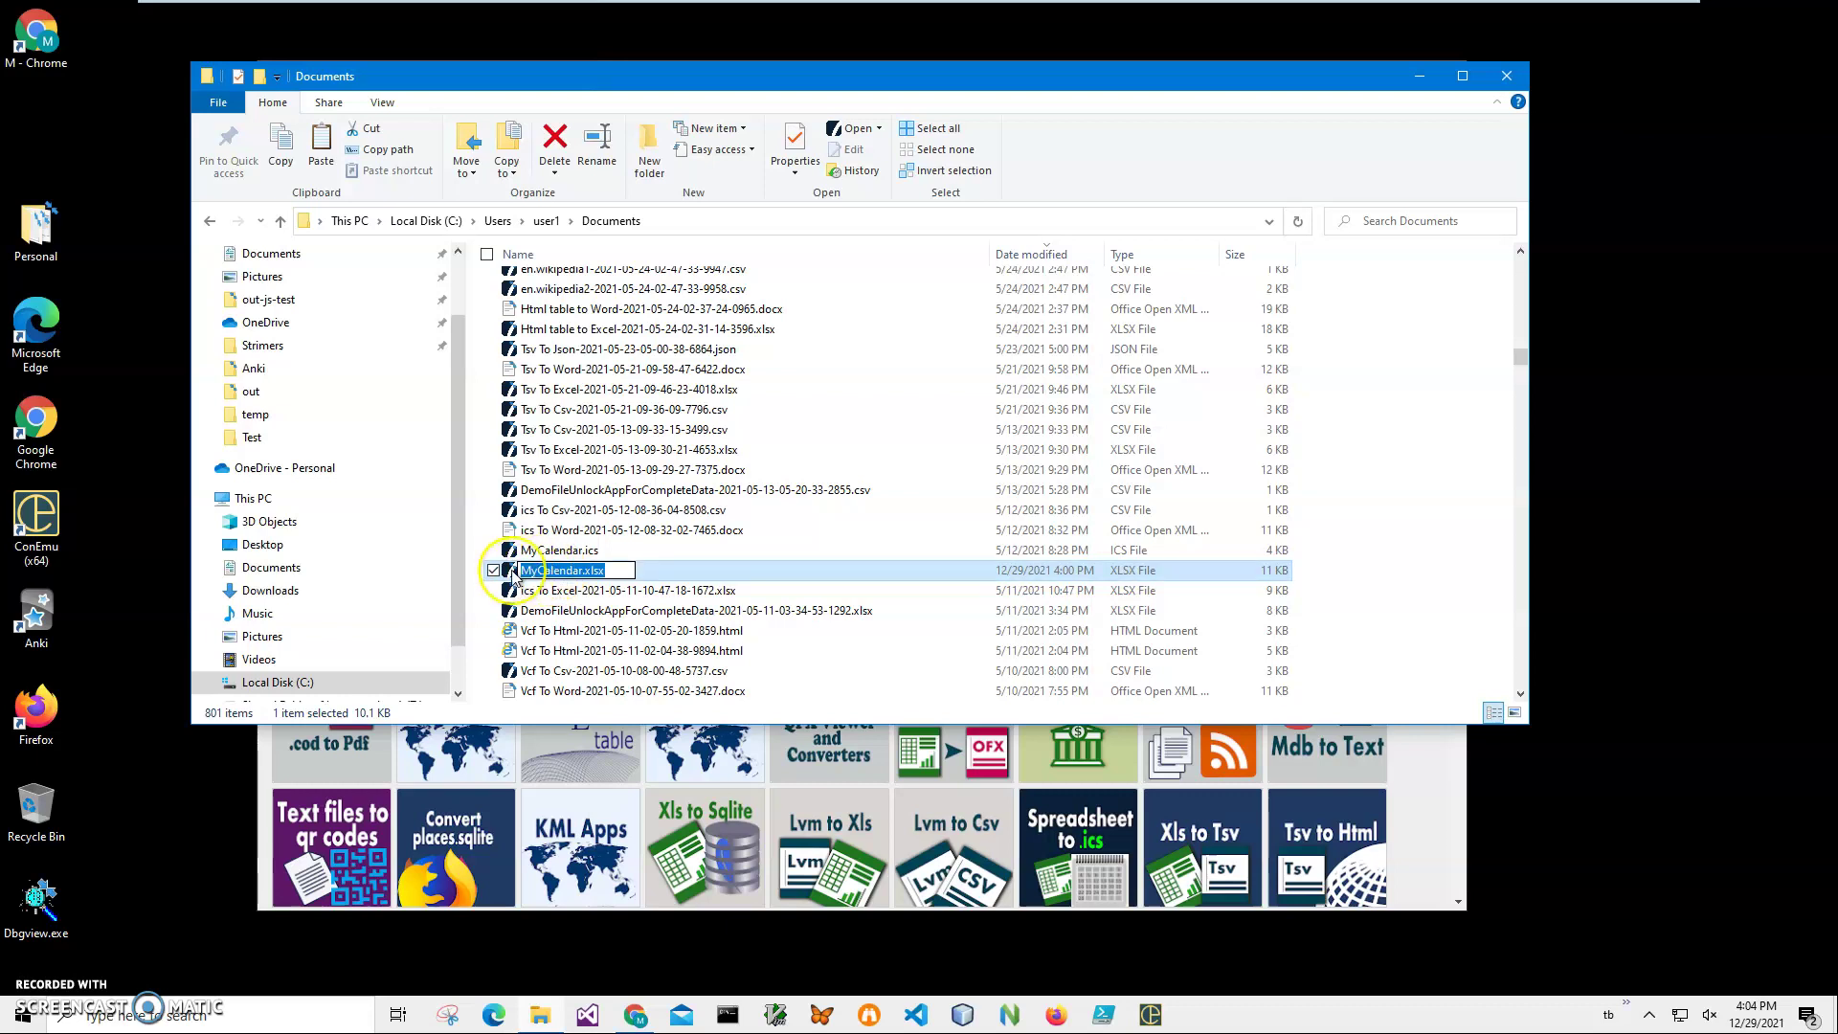
pyautogui.rightClick(516, 574)
# Open MyCalendar.xlsx in Excel Mobile and check the EventName, StartDateTime and EndDateTime headers.
pyautogui.click(420, 686)
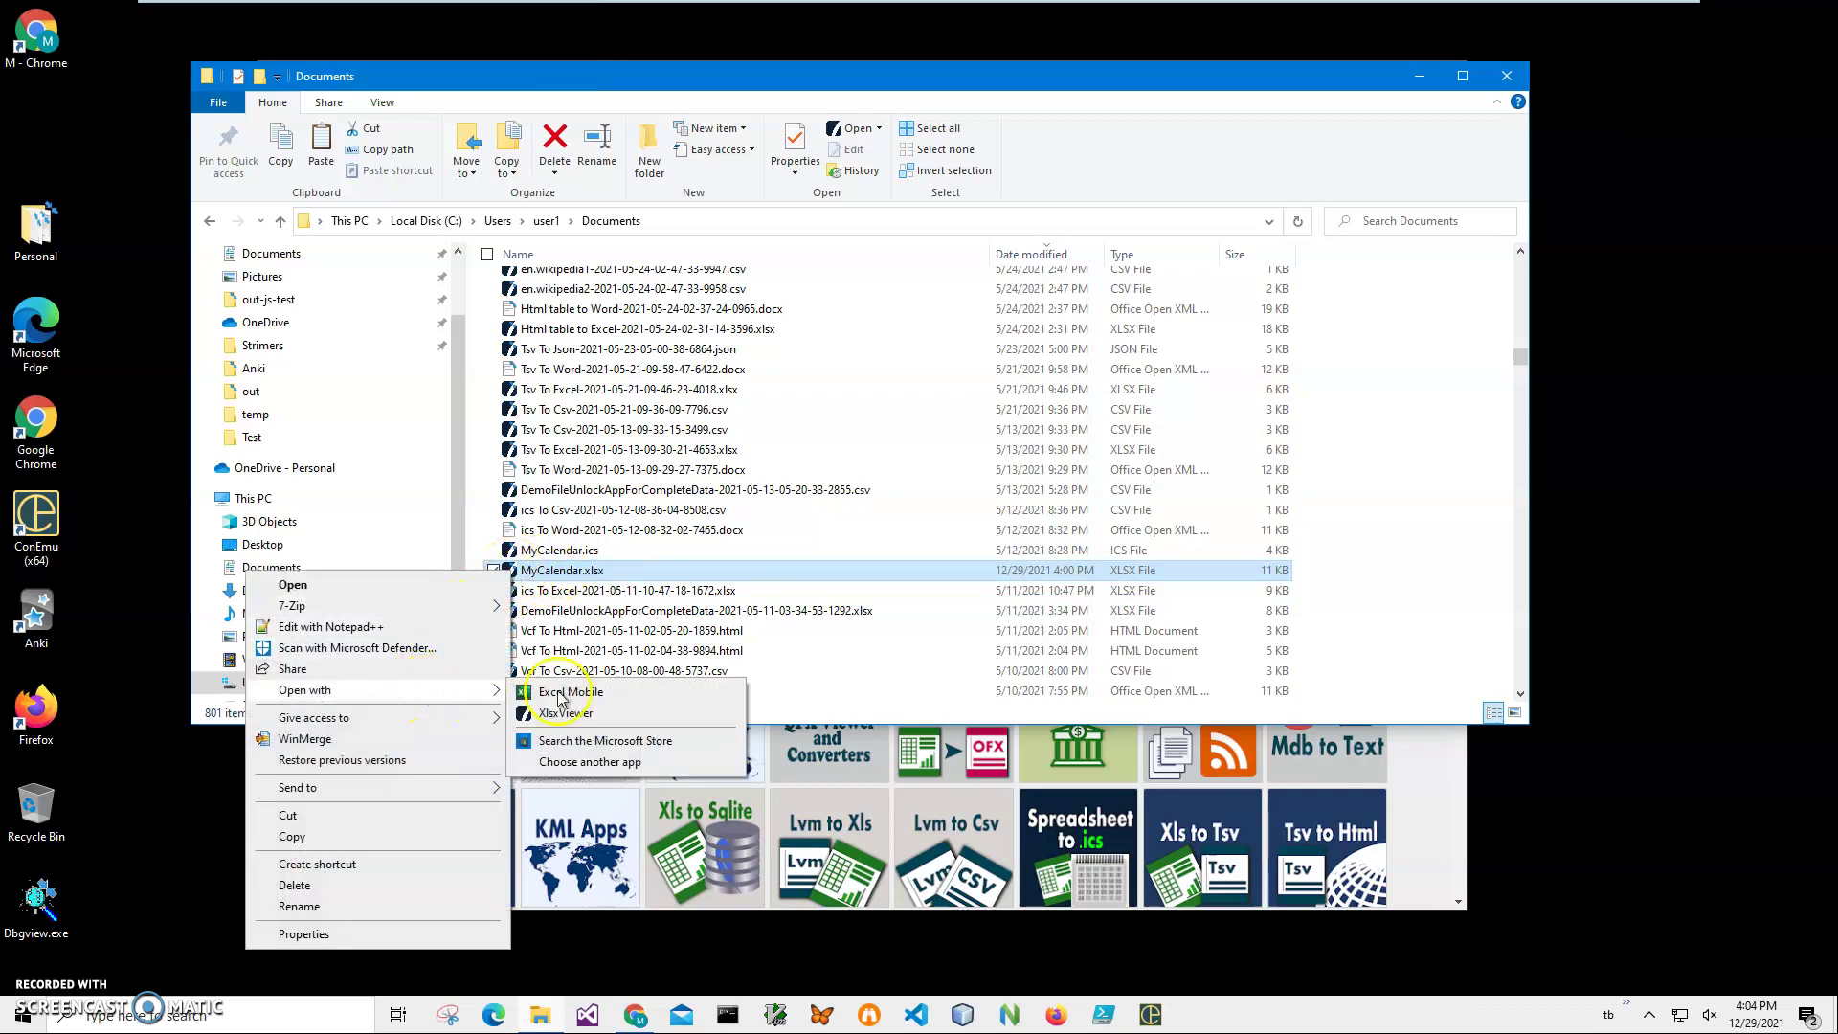
pyautogui.click(585, 703)
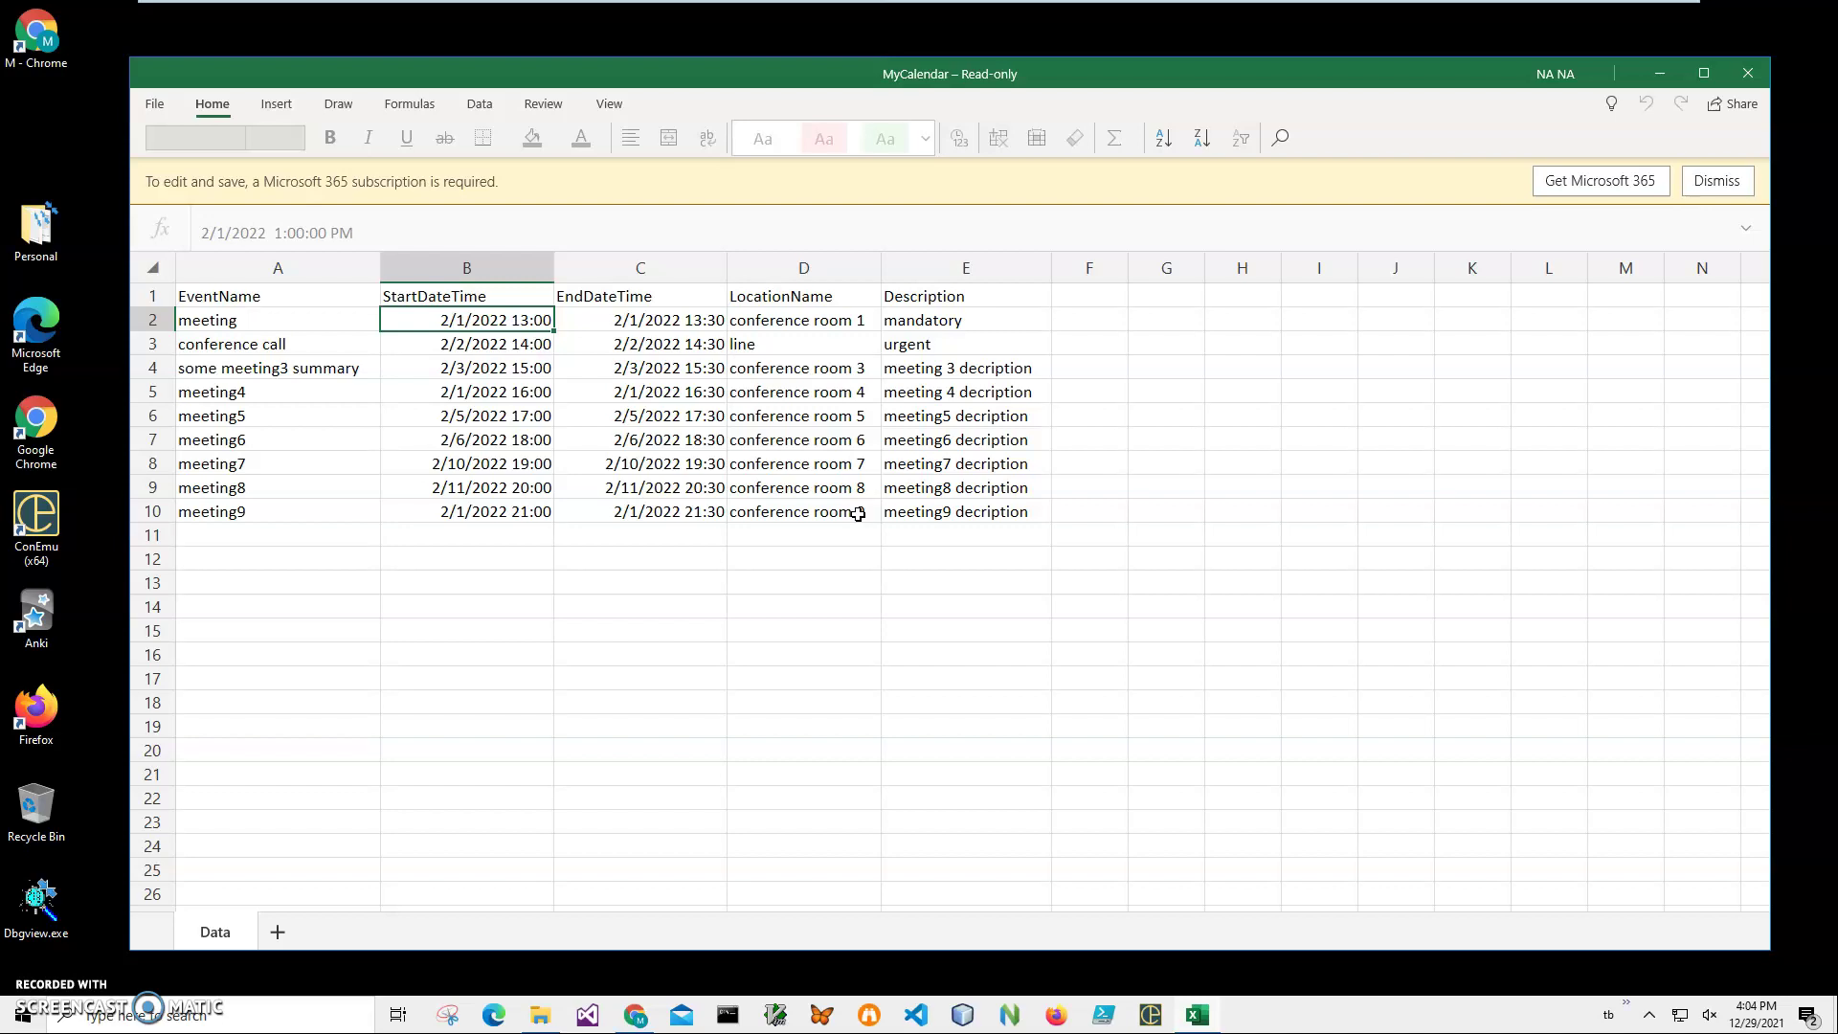
pyautogui.click(538, 439)
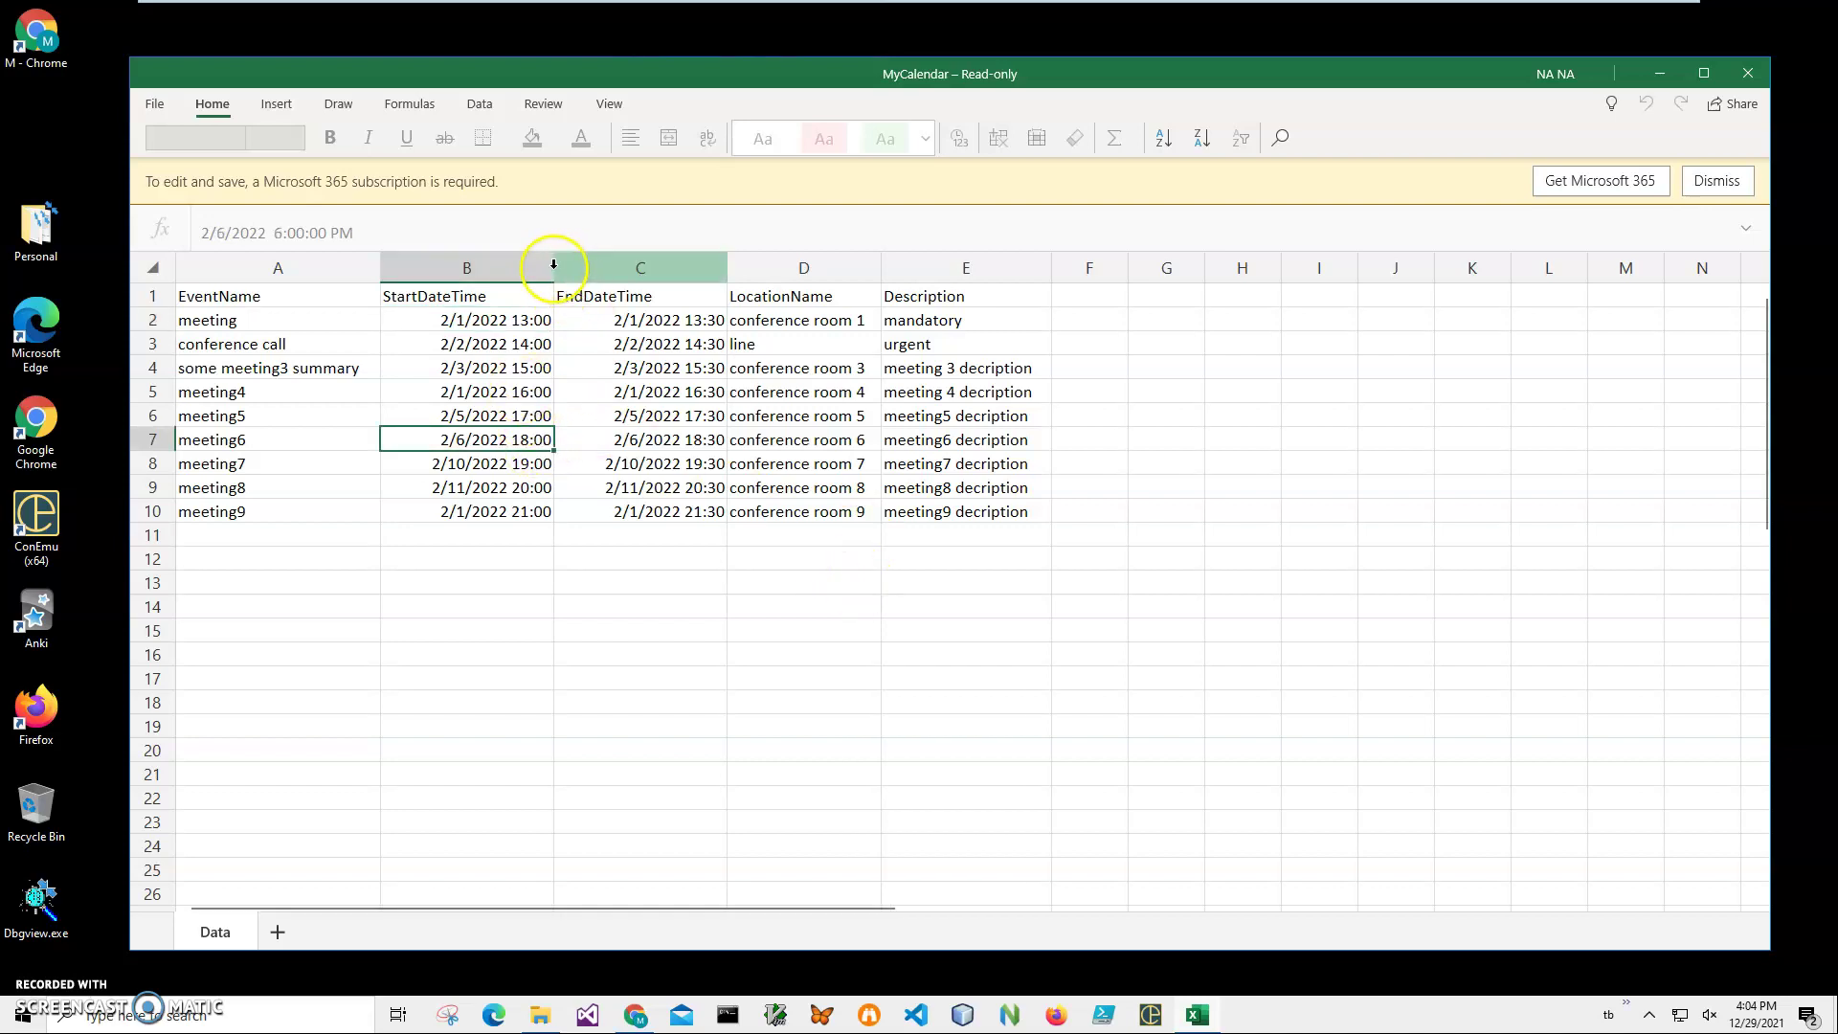
pyautogui.click(811, 438)
pyautogui.click(937, 464)
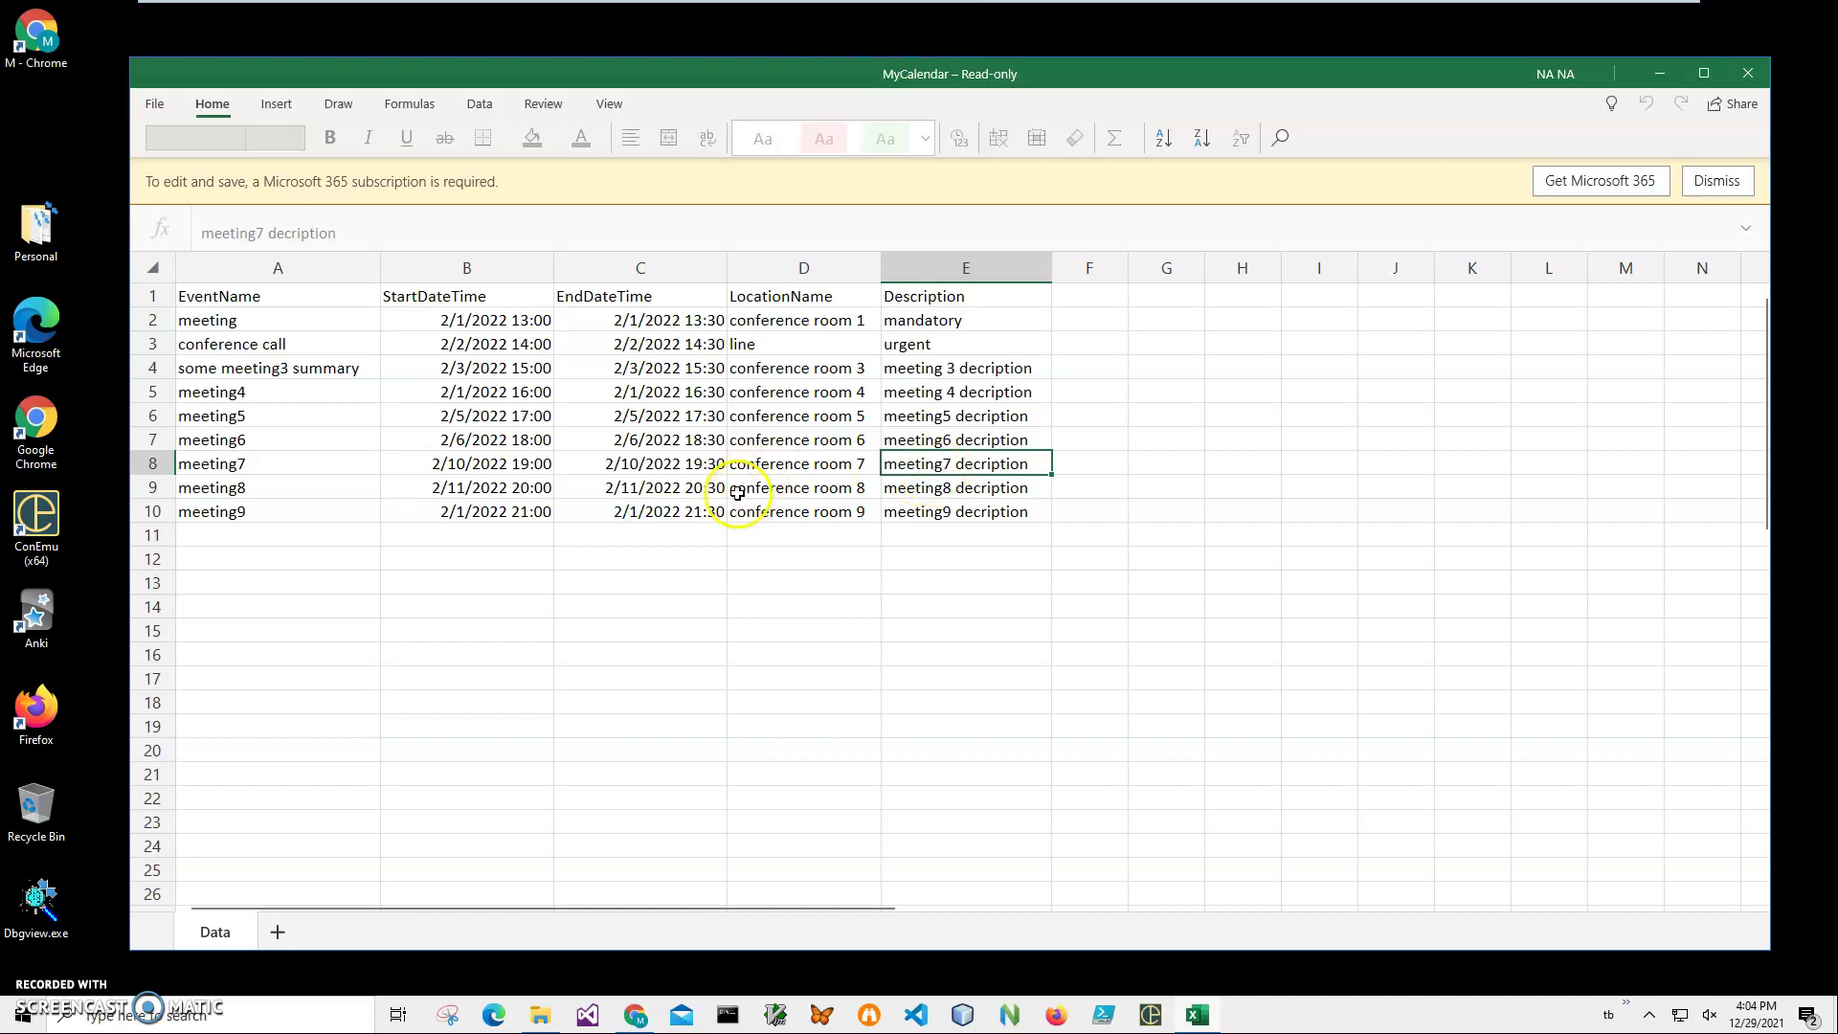
pyautogui.click(258, 301)
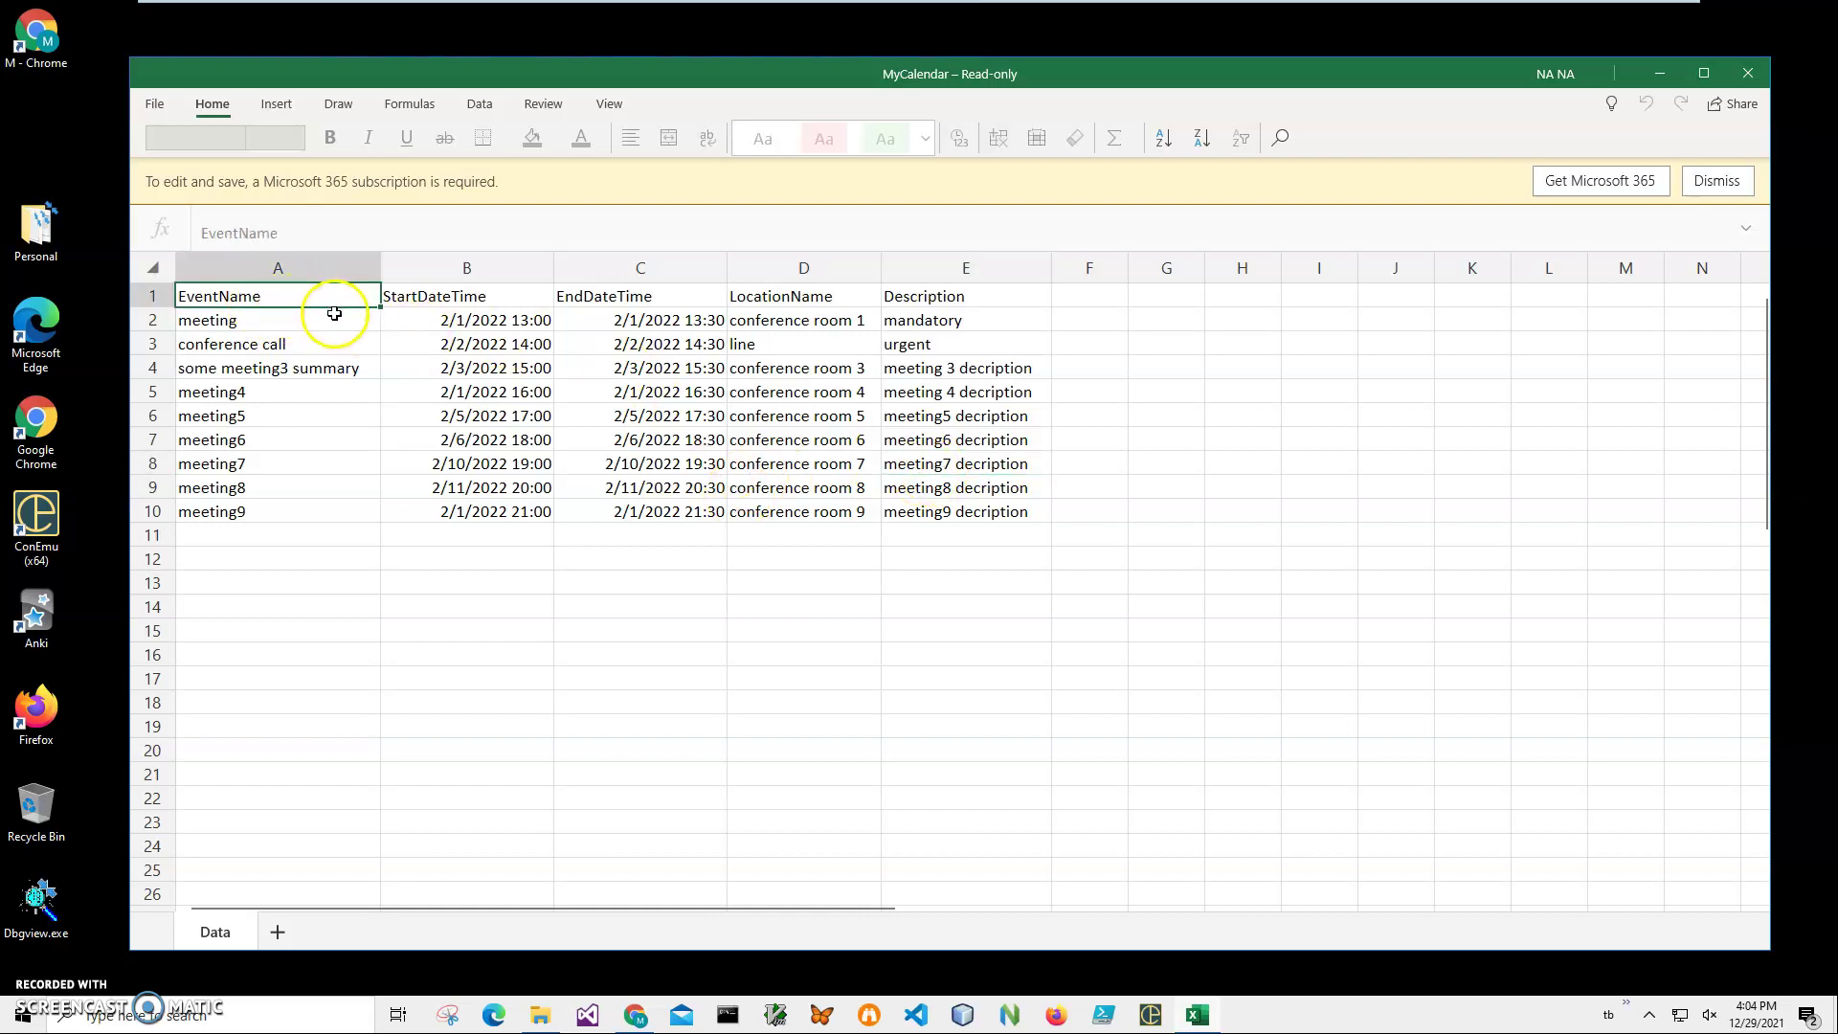
pyautogui.click(468, 296)
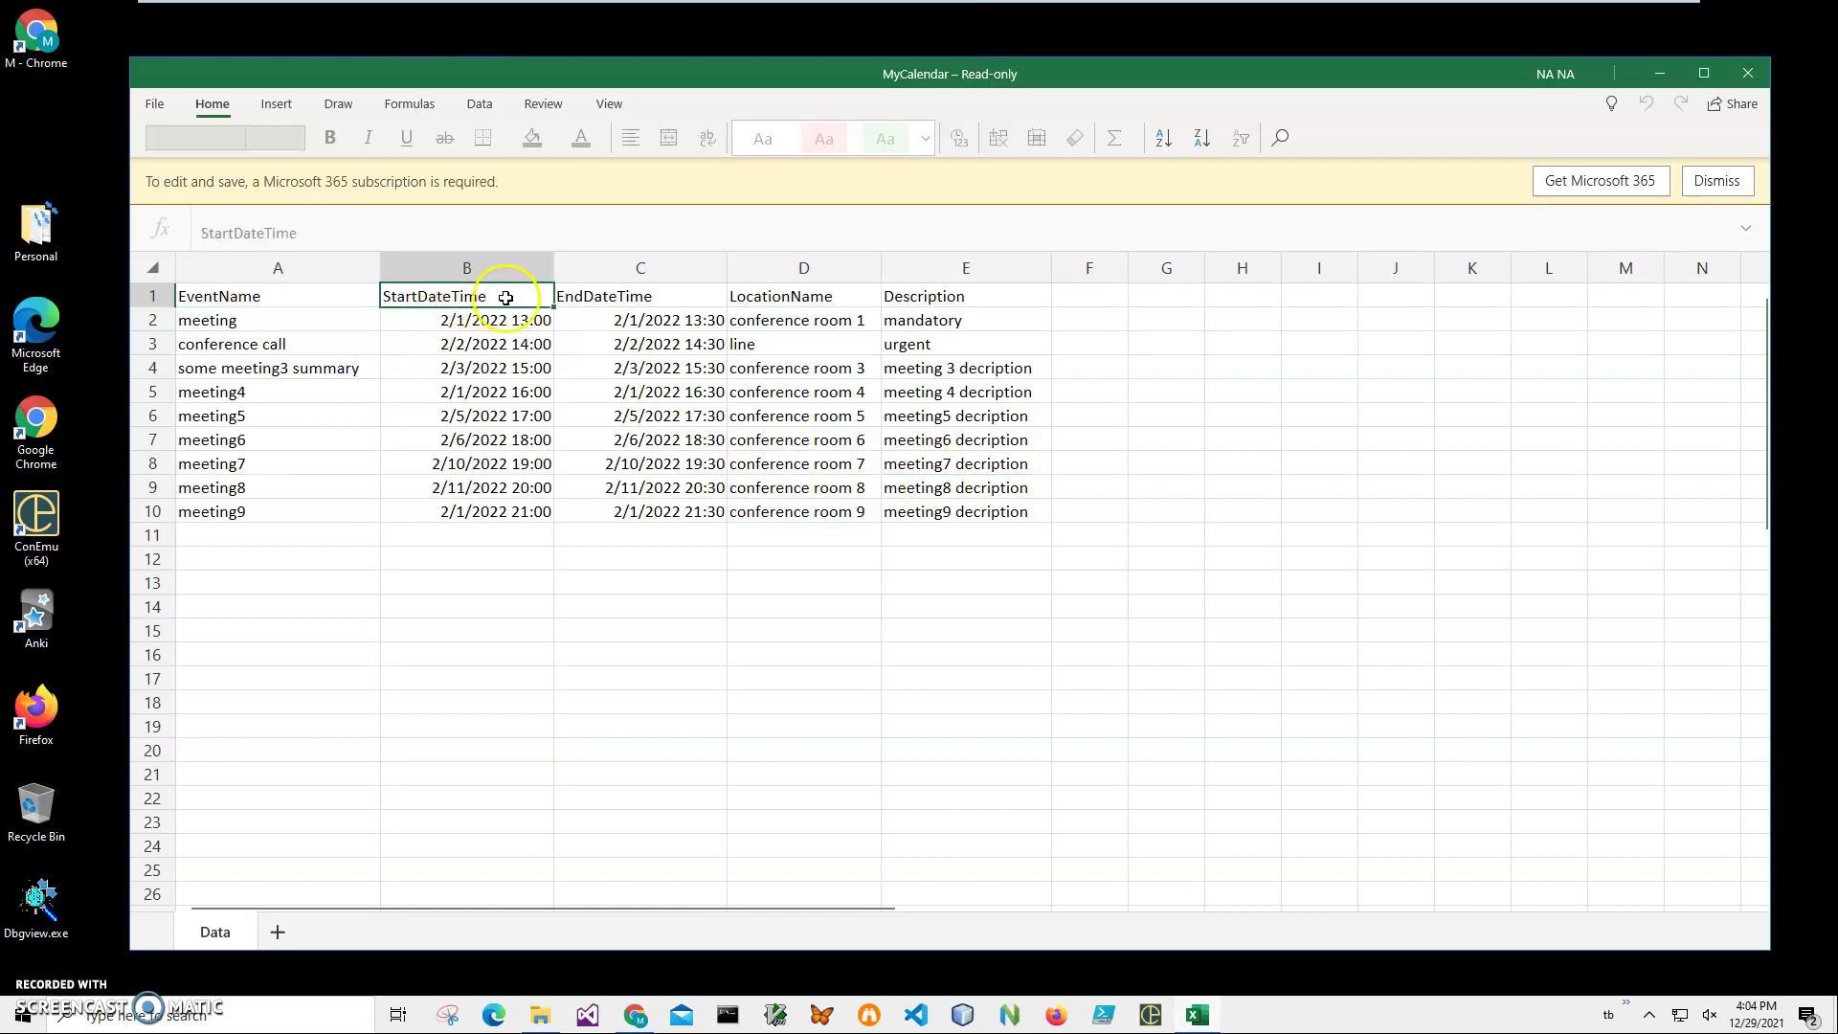
pyautogui.click(619, 296)
pyautogui.click(266, 299)
pyautogui.moveTo(635, 366); pyautogui.dragTo(935, 445)
pyautogui.click(924, 485)
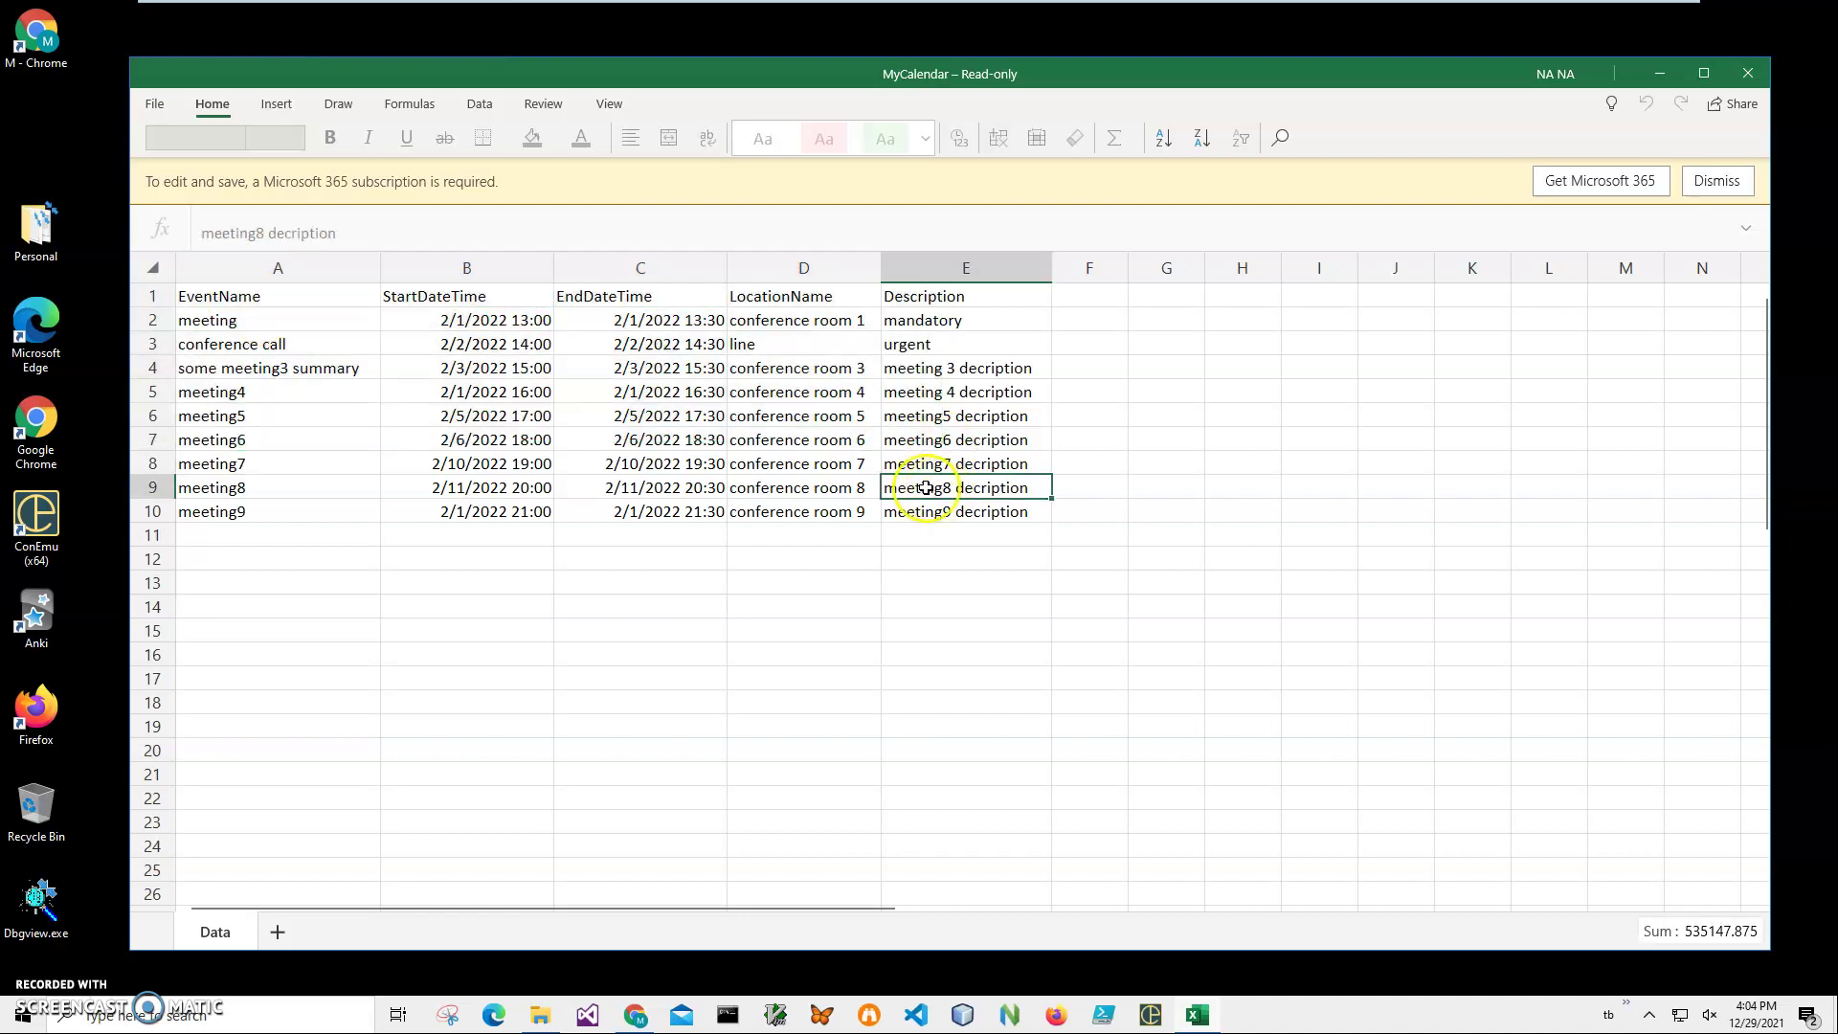
pyautogui.click(288, 303)
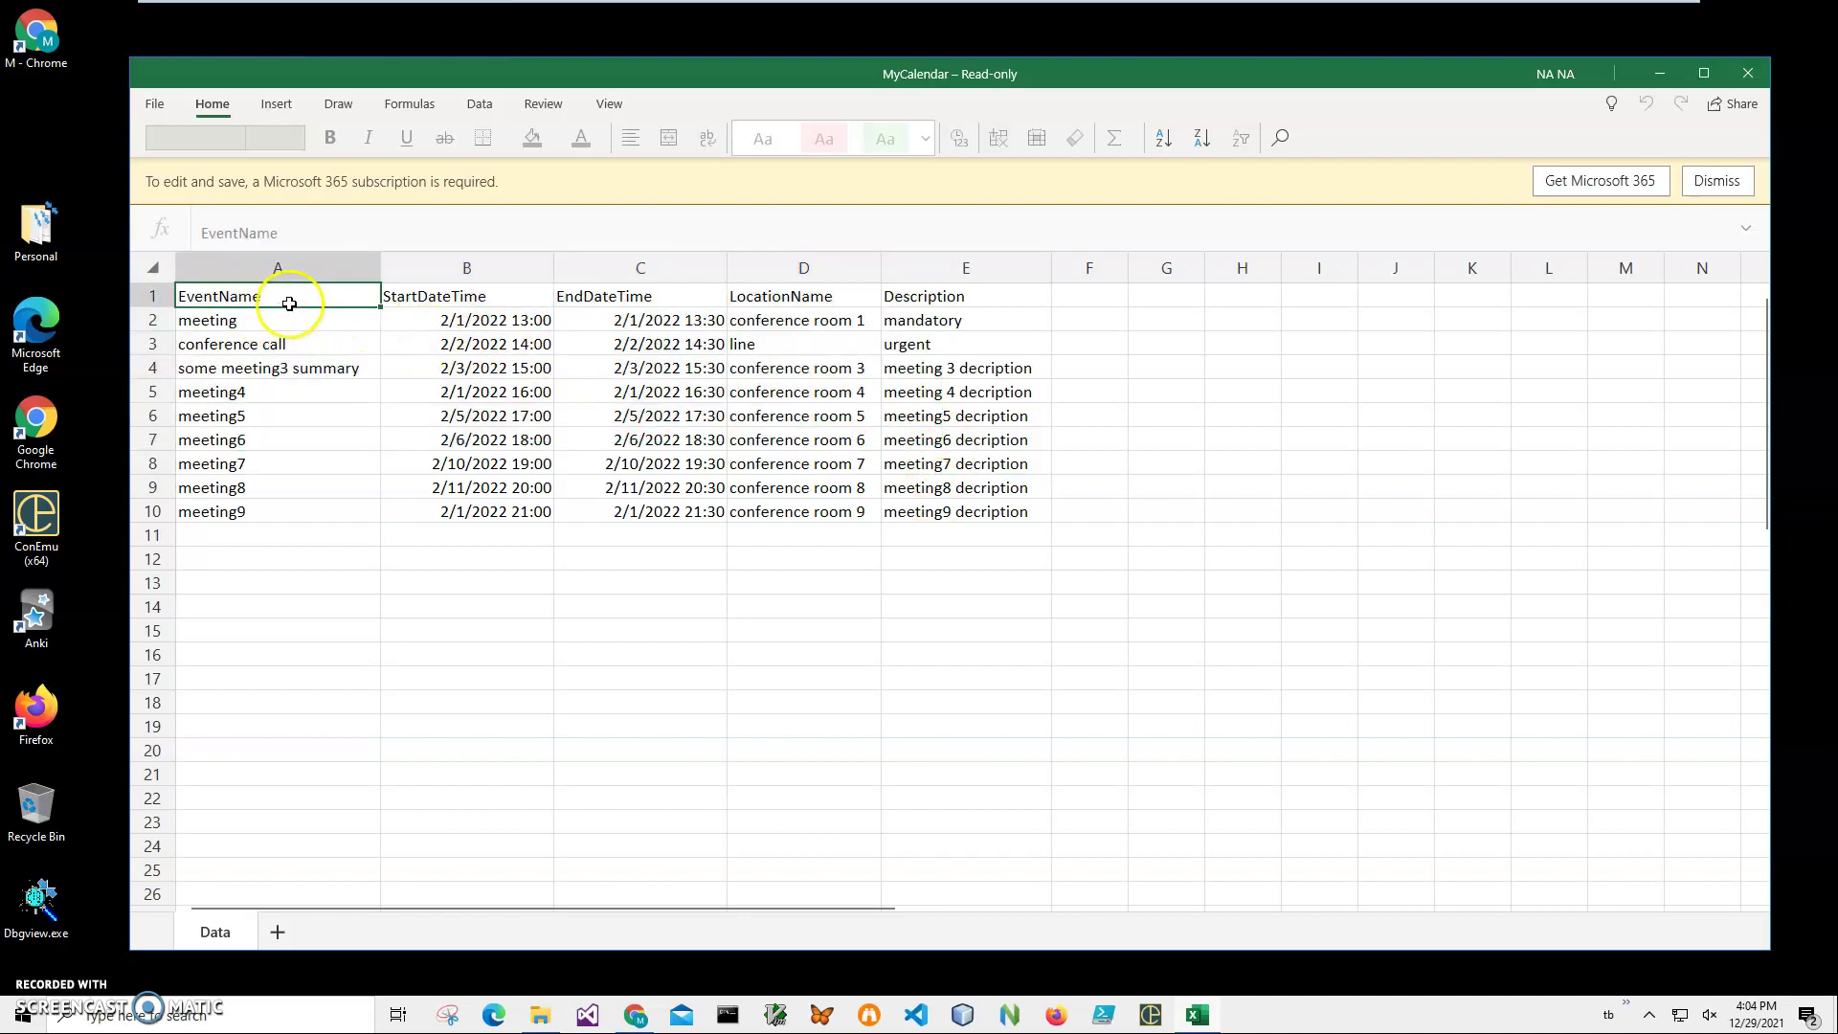
# Review the event names in column A and the start and end times.
pyautogui.click(231, 344)
pyautogui.click(237, 415)
pyautogui.click(230, 465)
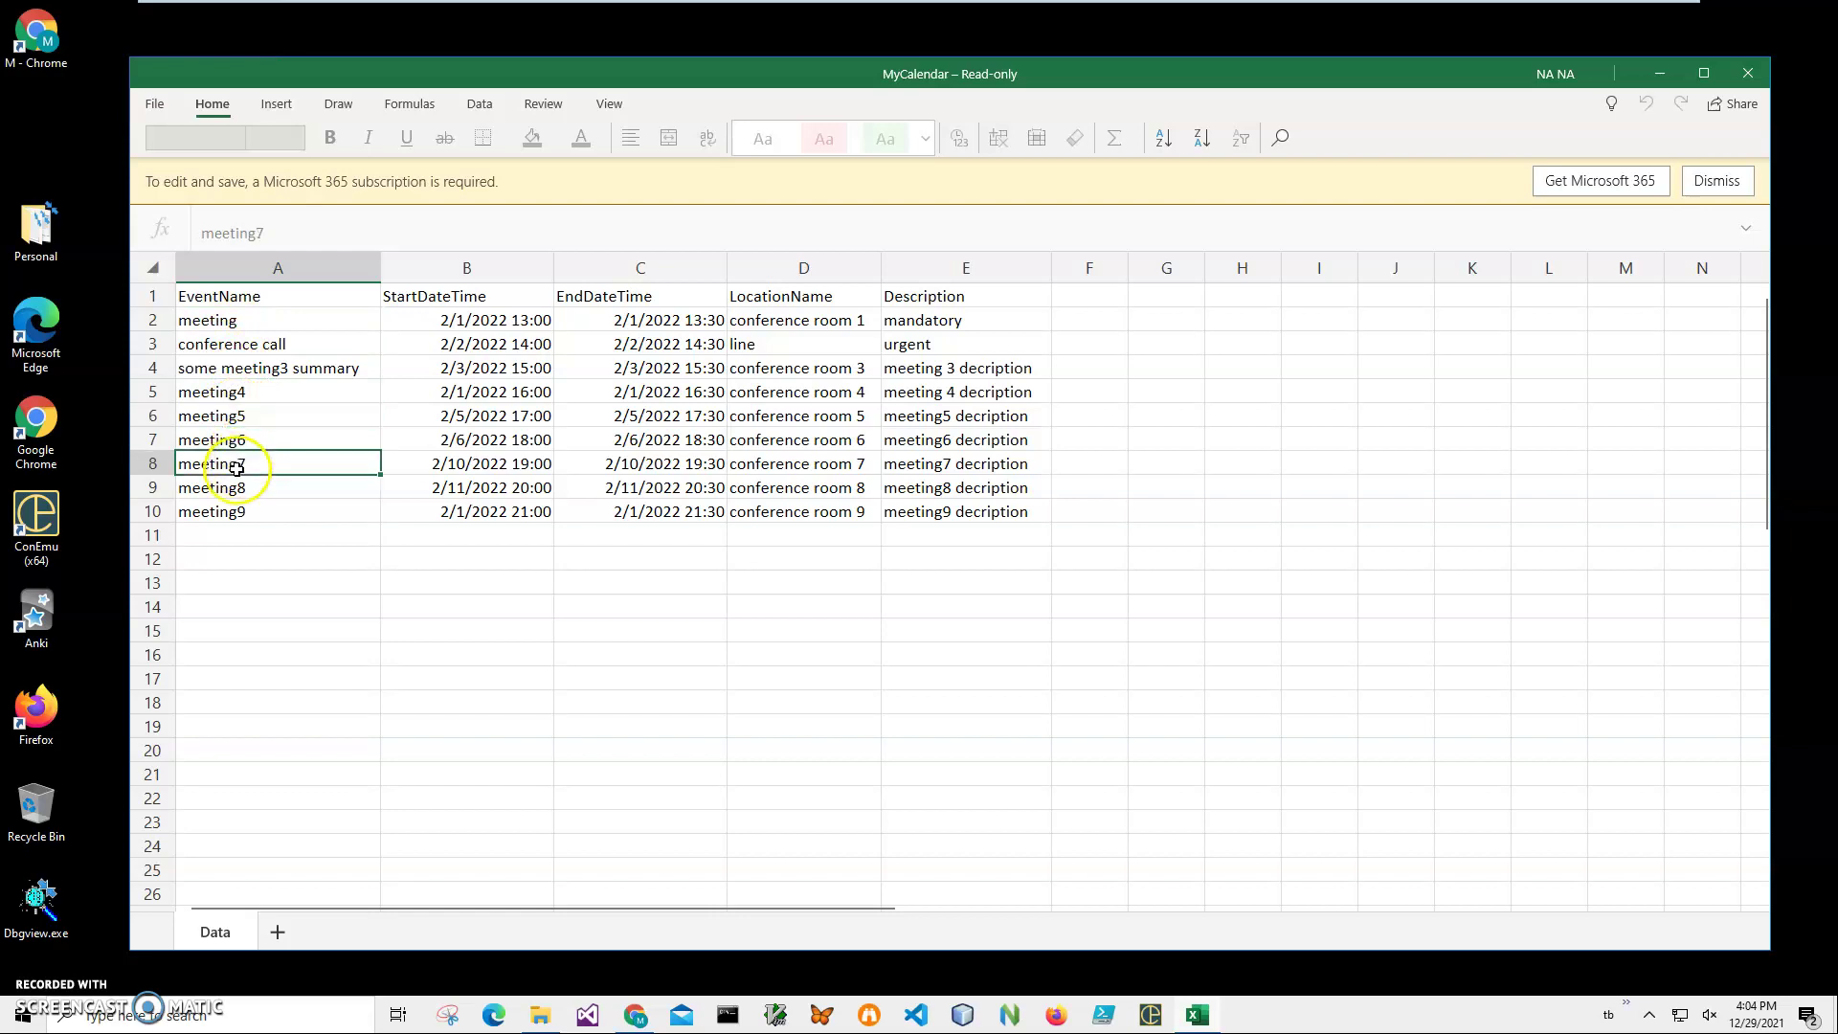
pyautogui.click(230, 512)
pyautogui.click(242, 414)
pyautogui.click(237, 343)
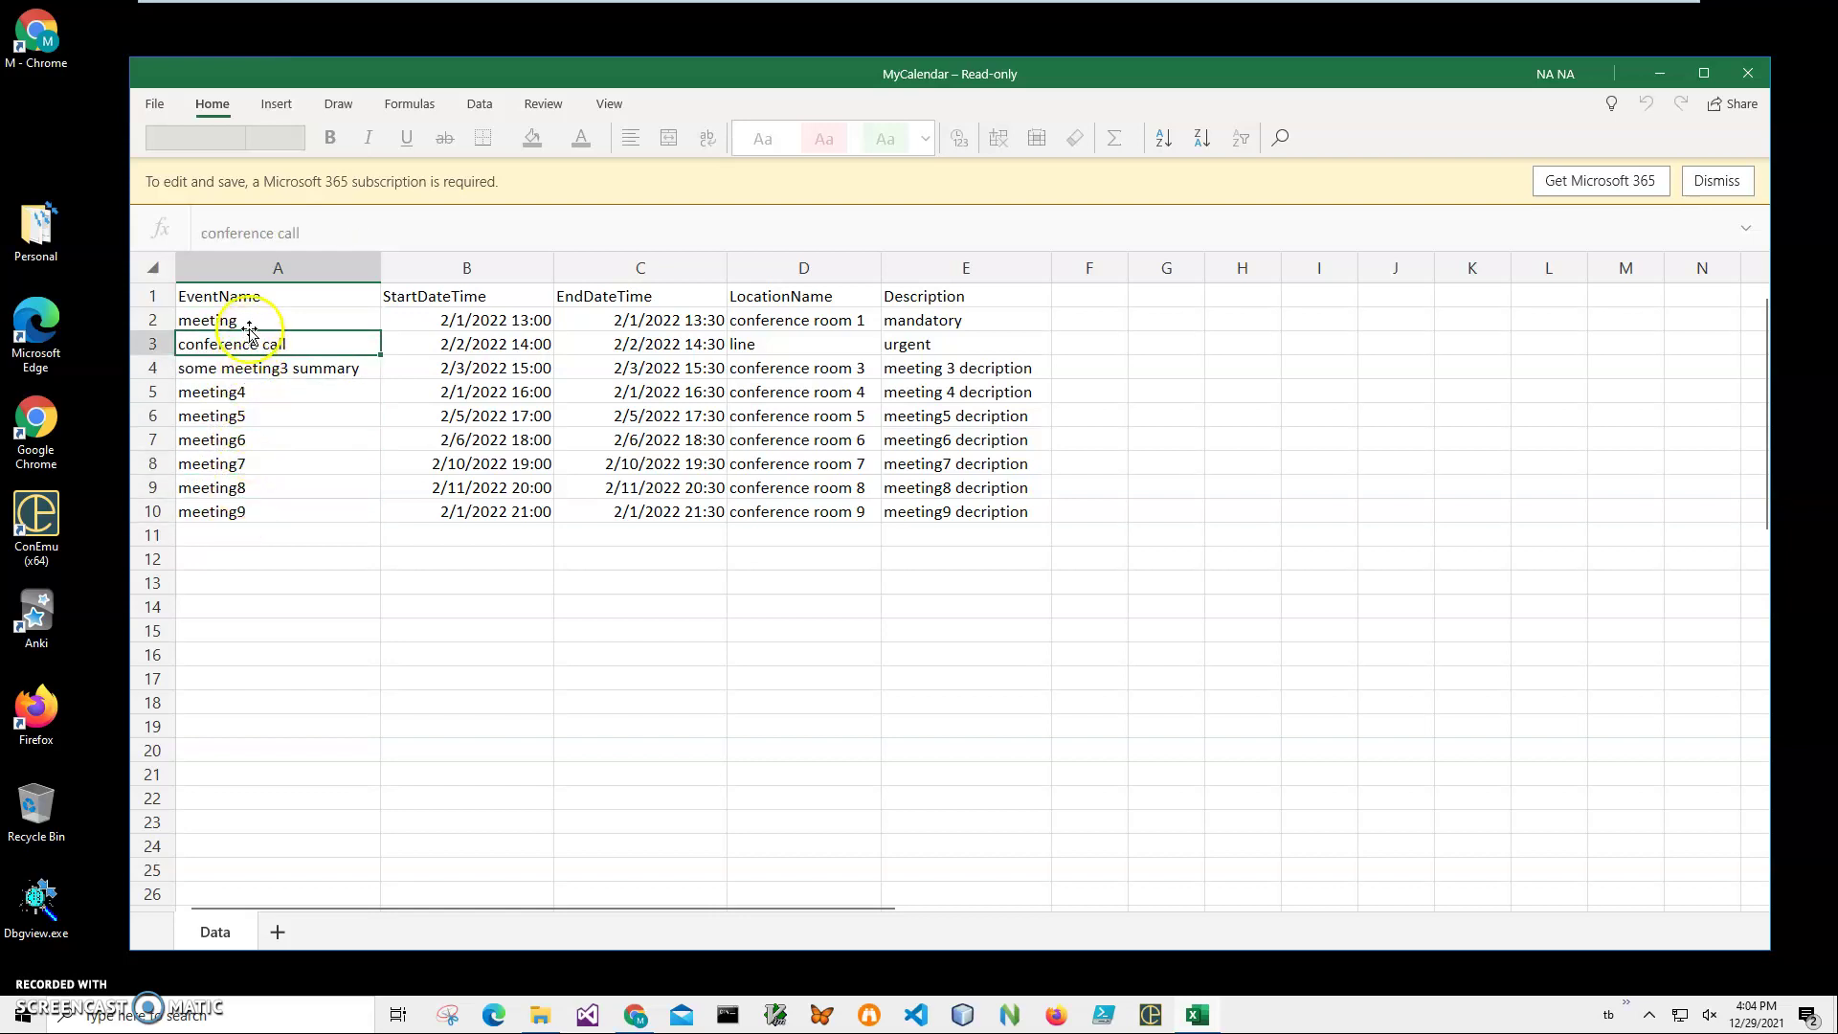
pyautogui.click(436, 319)
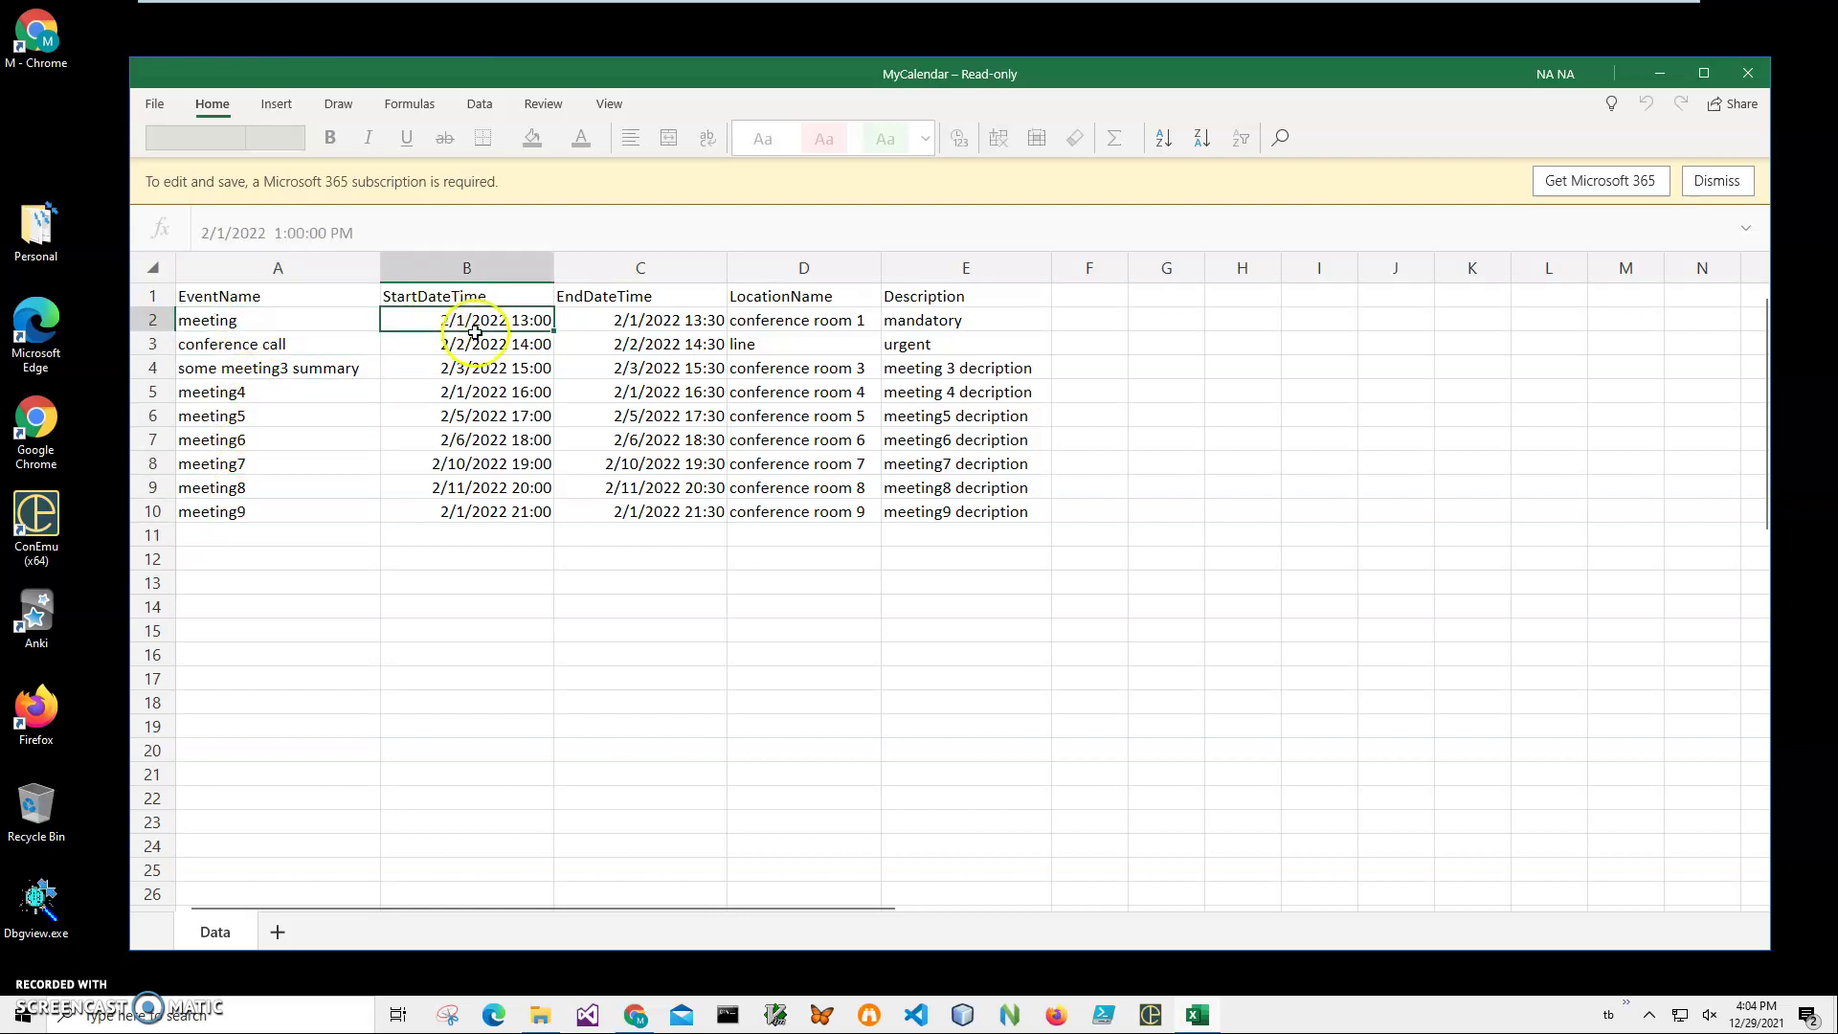
pyautogui.click(481, 344)
pyautogui.click(484, 367)
pyautogui.click(490, 415)
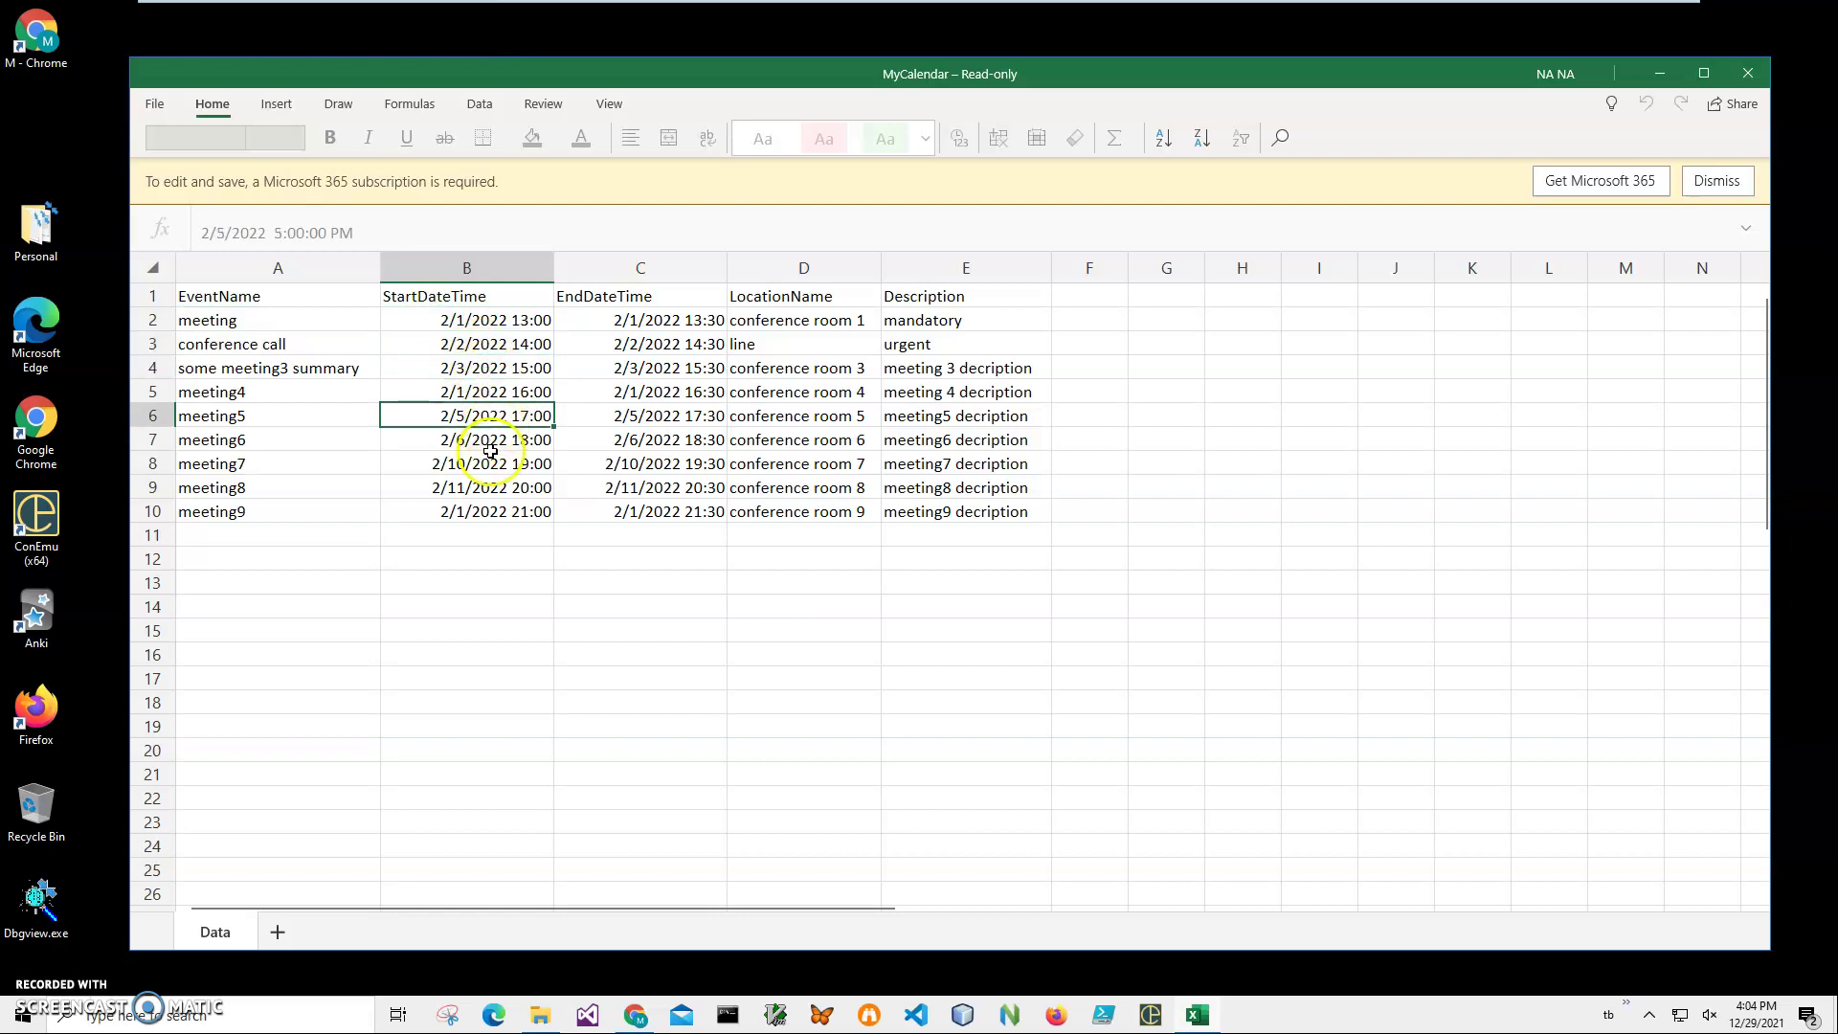
pyautogui.click(621, 345)
pyautogui.click(637, 414)
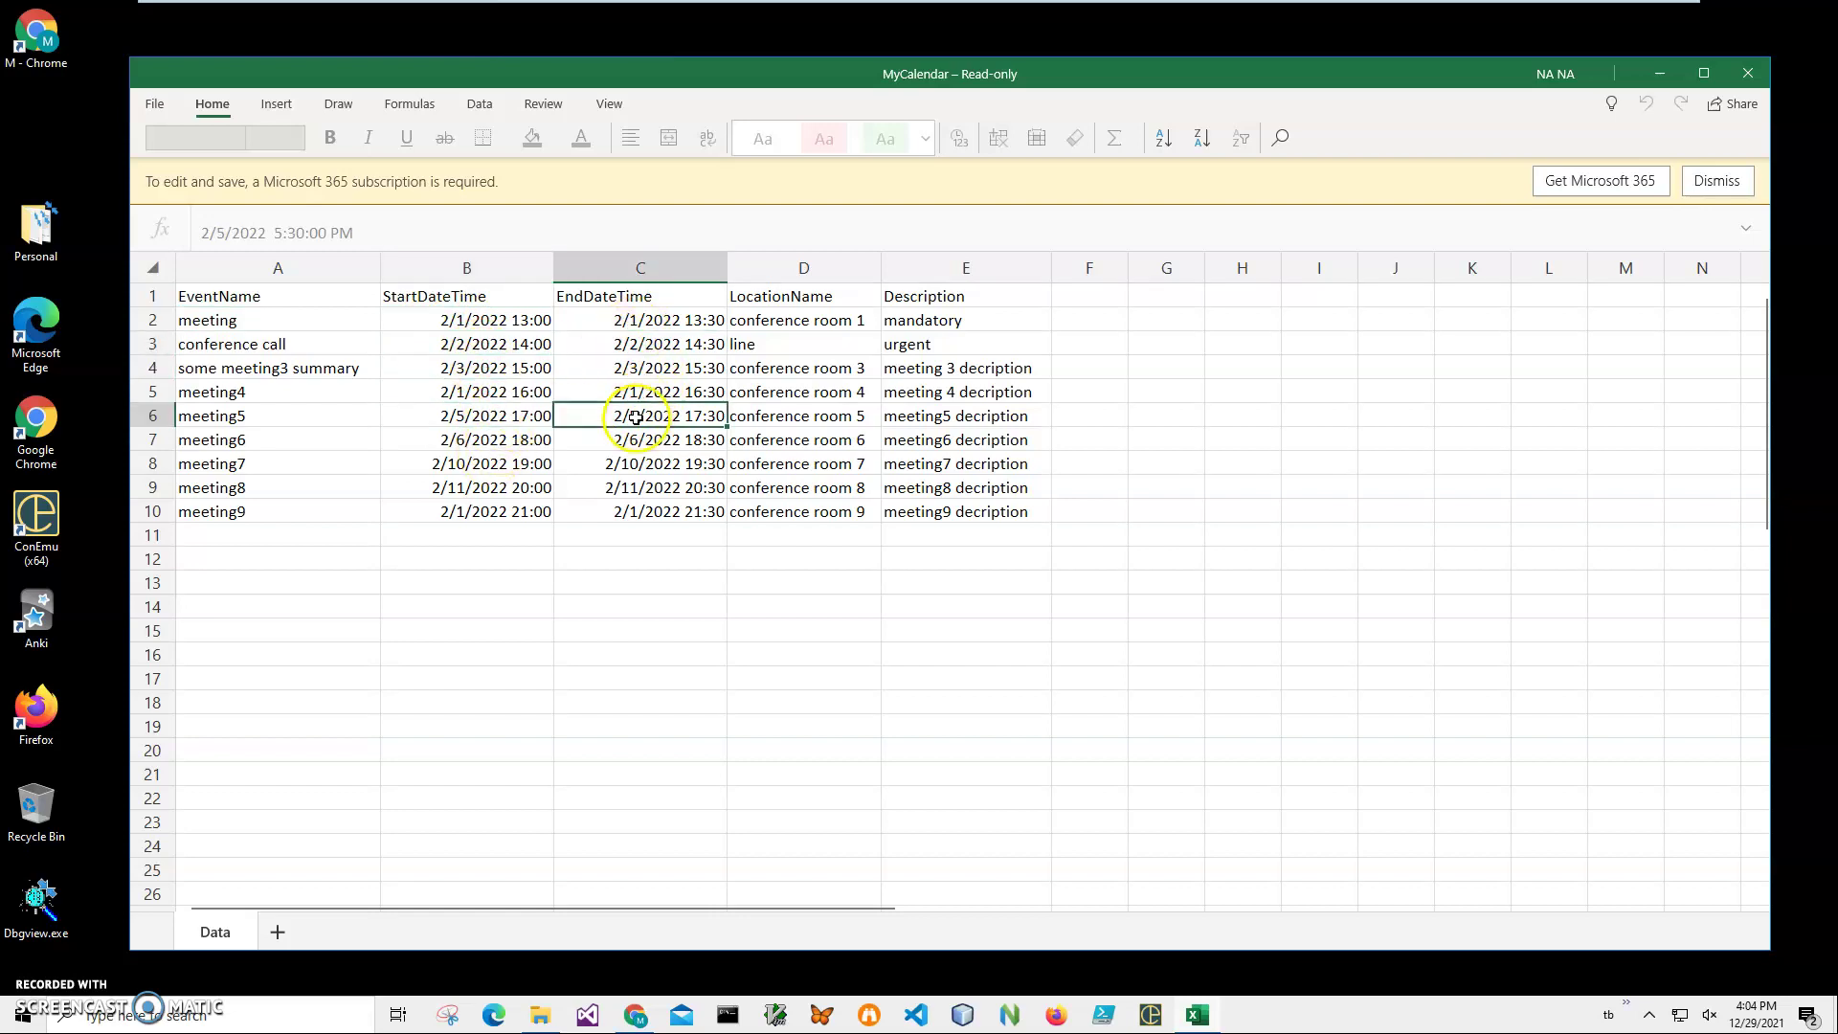
# Check the locations ('conference room 1', 'line') and the column E descriptions.
pyautogui.click(778, 345)
pyautogui.click(776, 323)
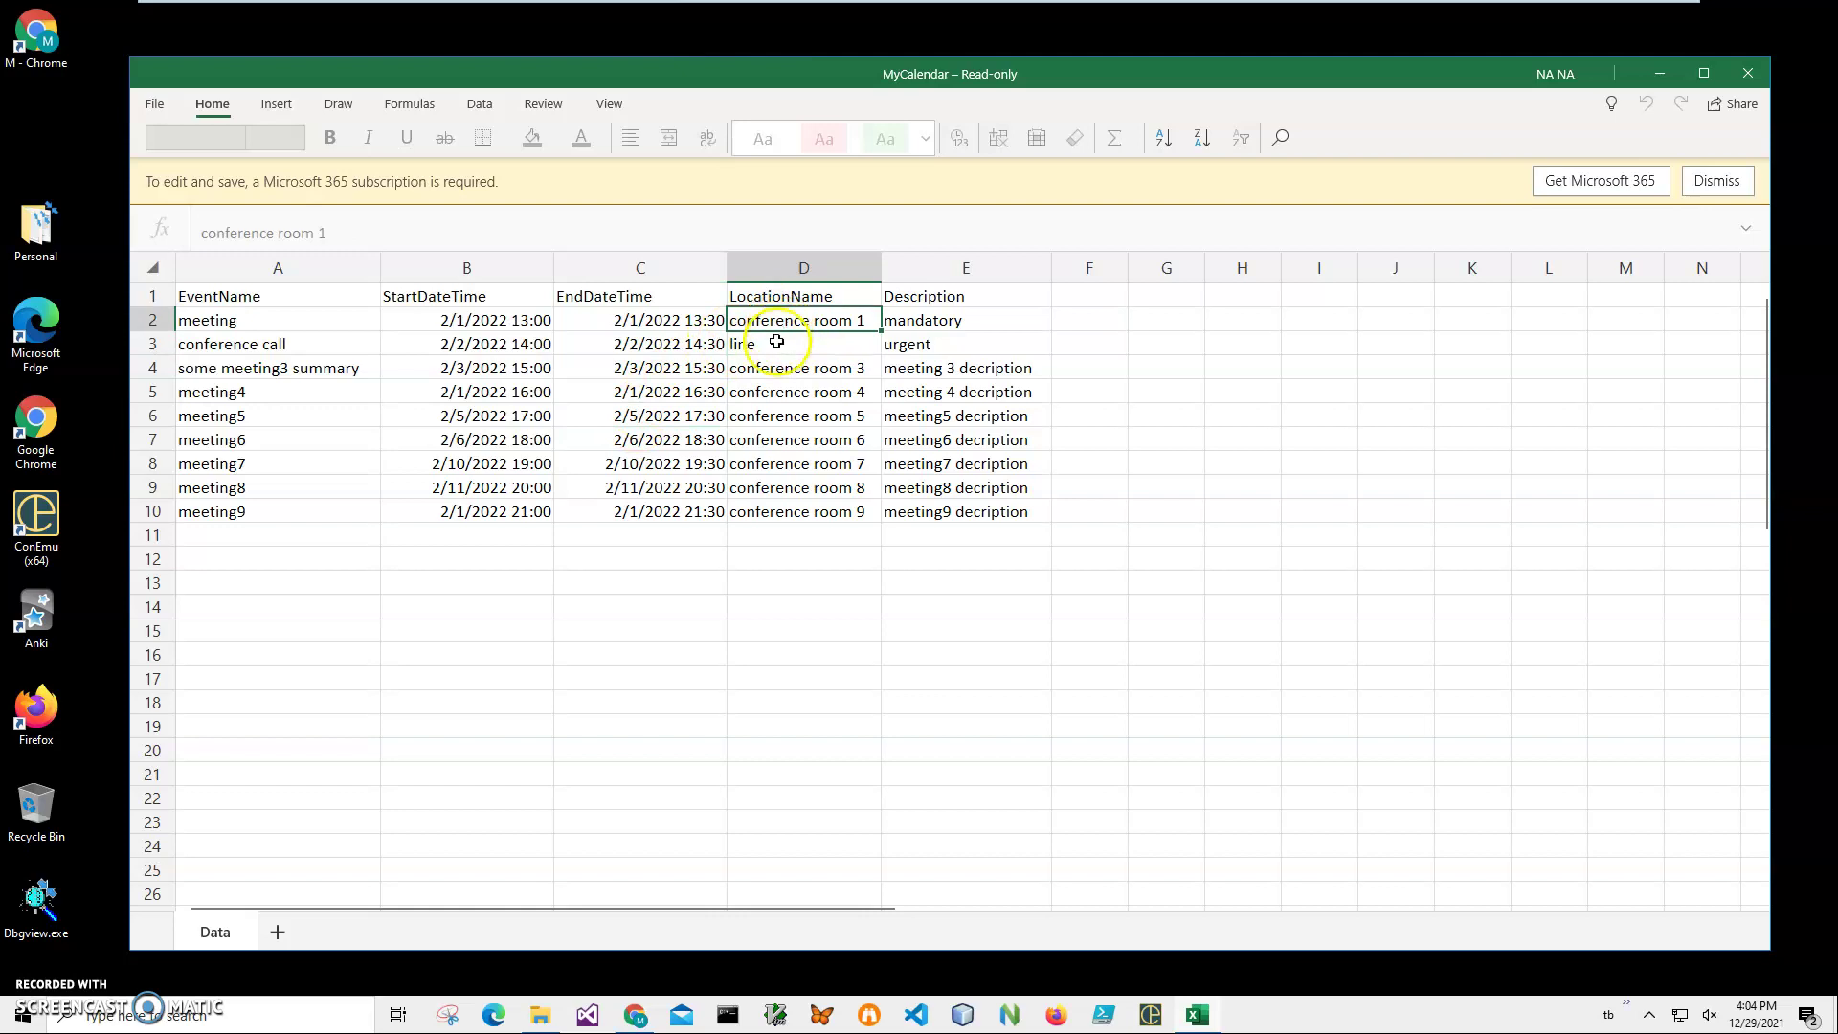
pyautogui.click(266, 368)
pyautogui.click(834, 345)
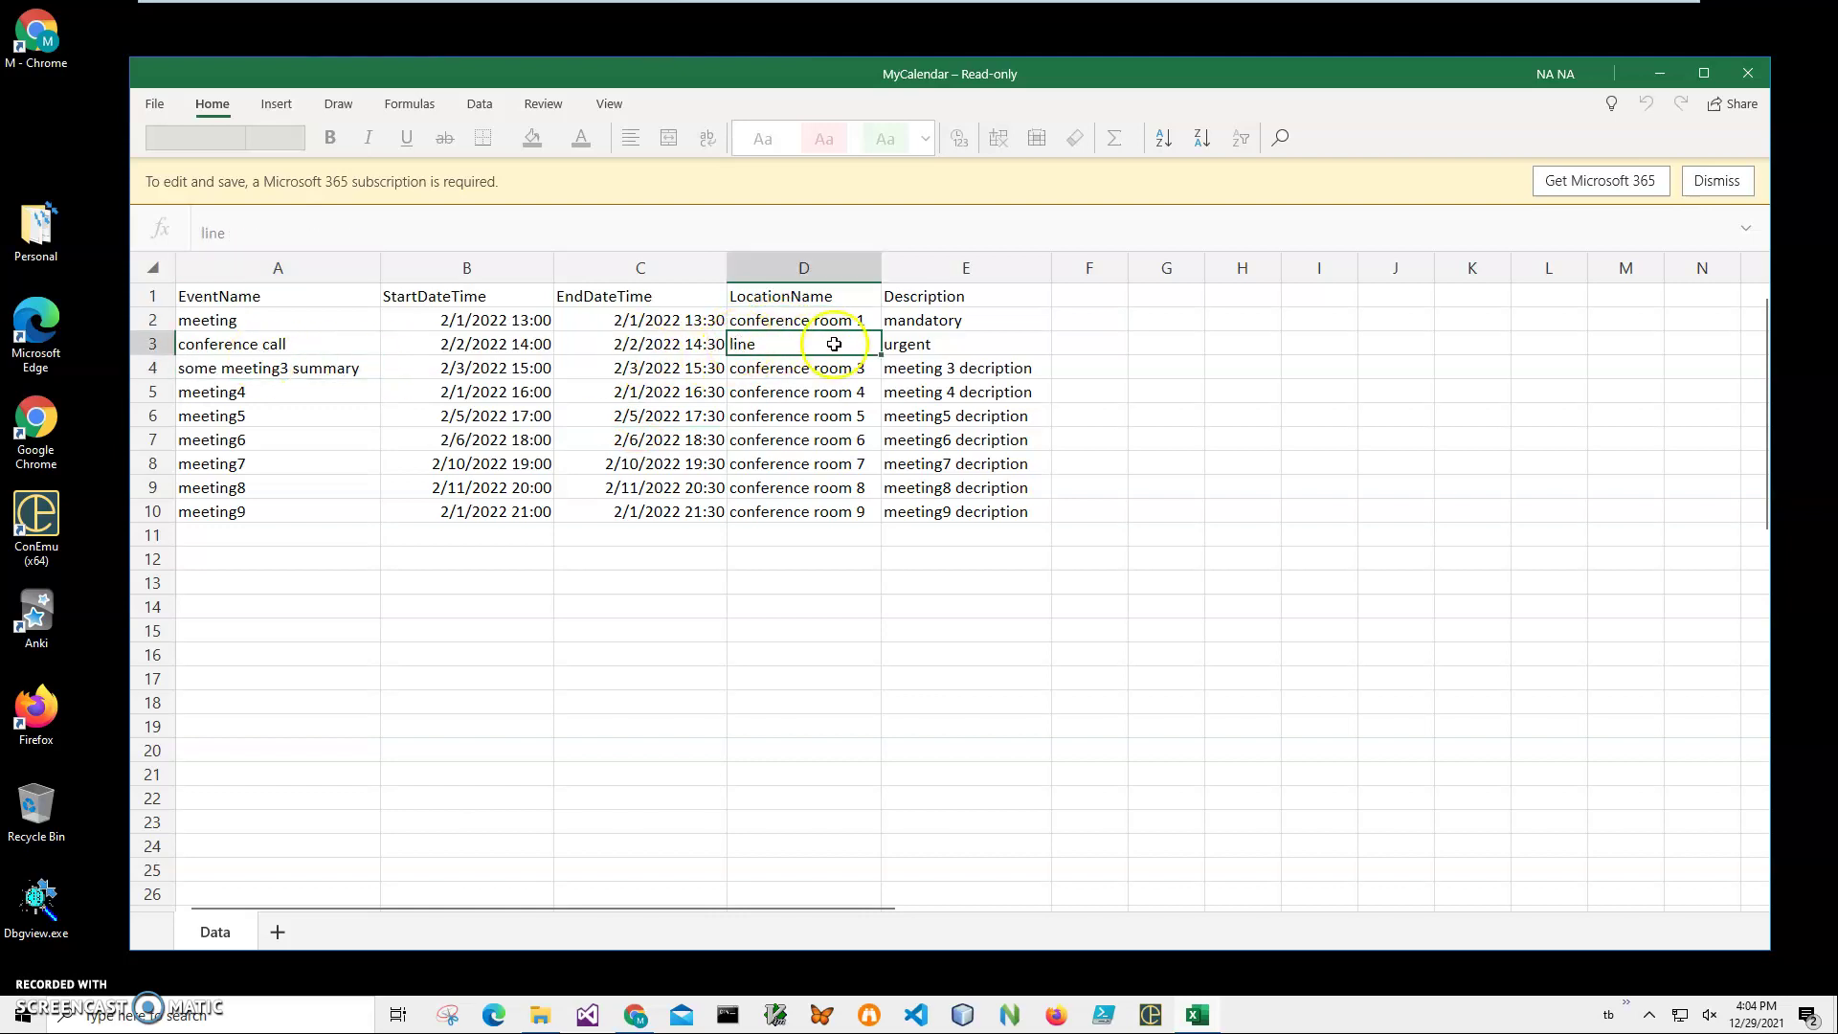
pyautogui.click(927, 346)
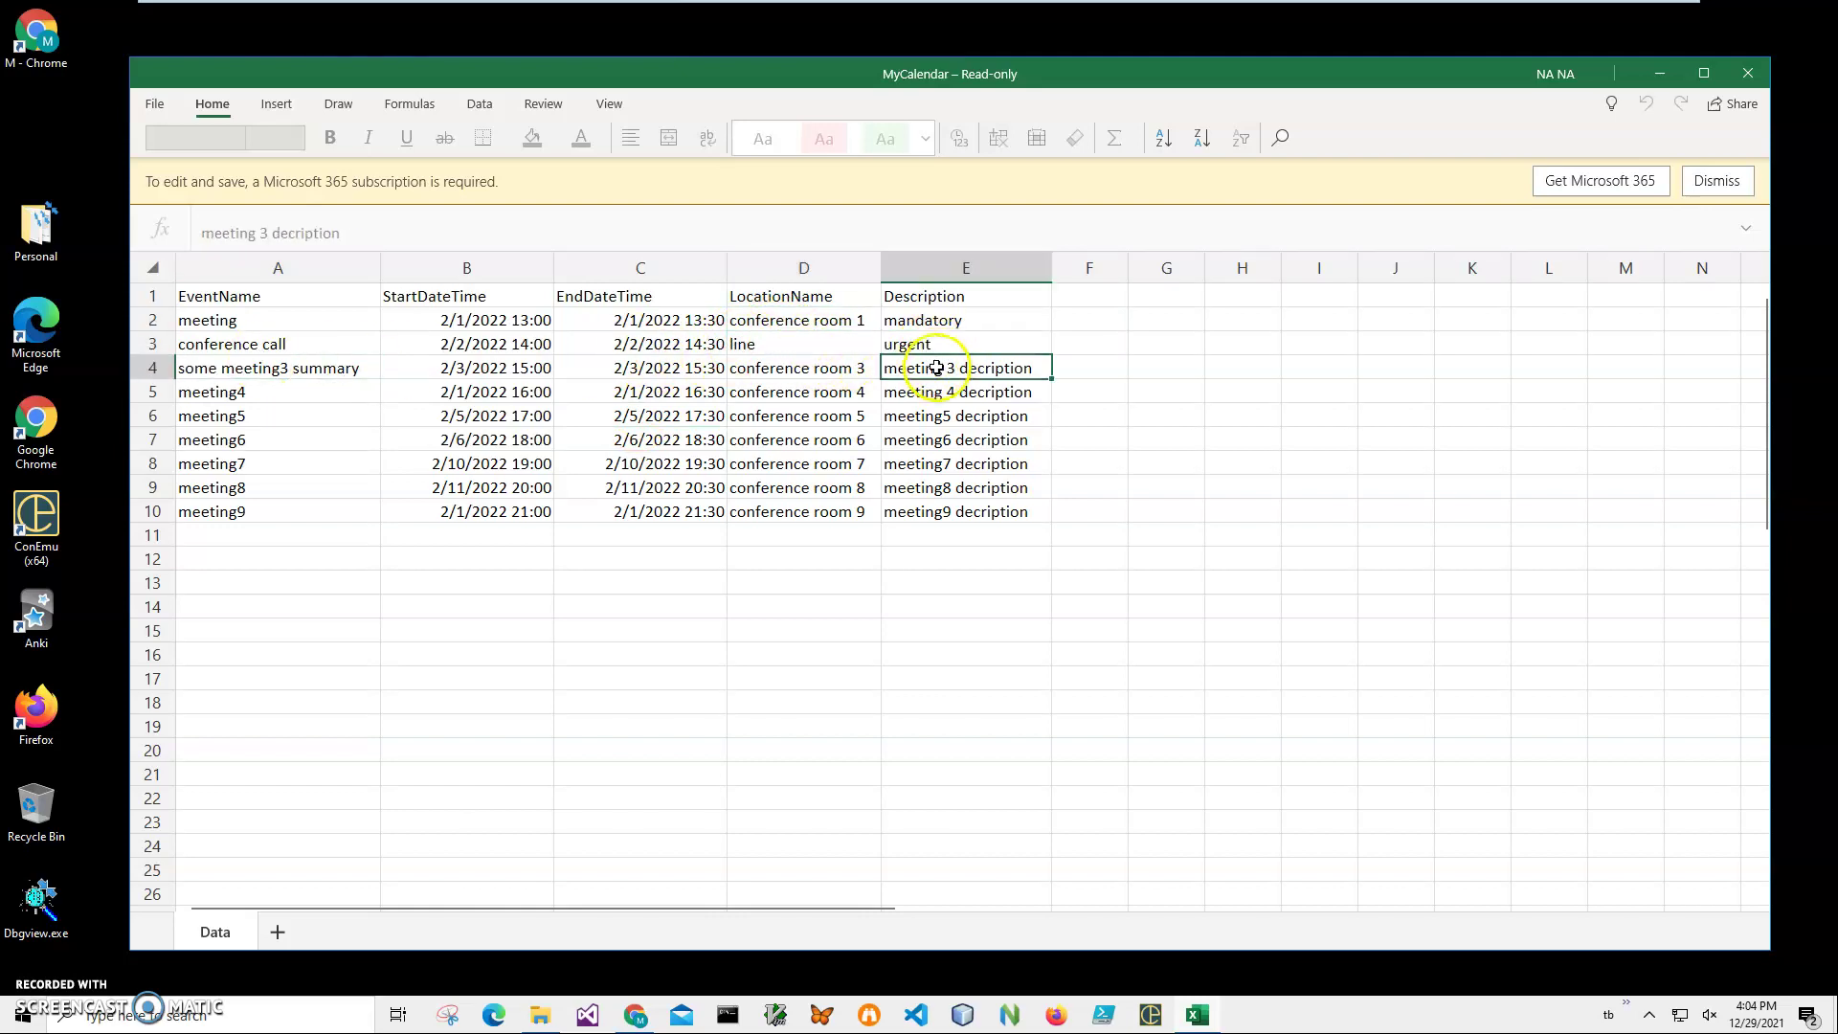
pyautogui.click(956, 392)
pyautogui.click(956, 464)
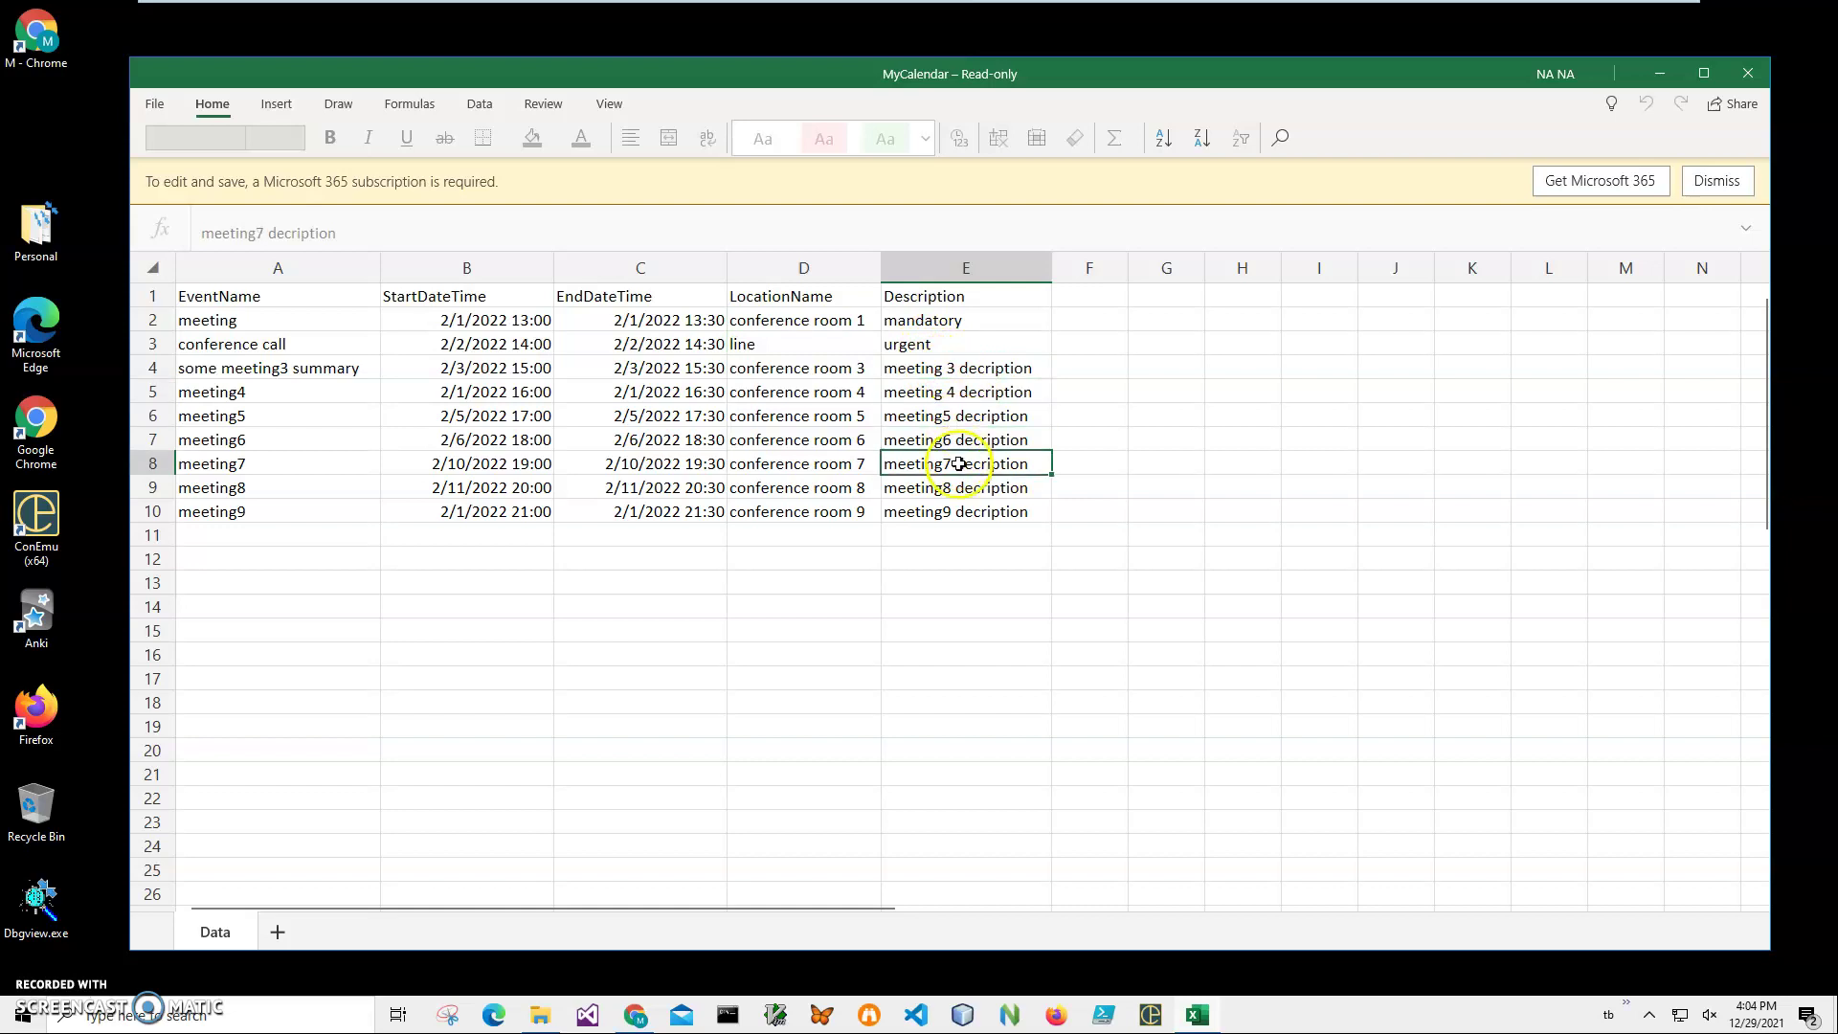
pyautogui.click(955, 511)
pyautogui.click(955, 464)
pyautogui.click(957, 392)
pyautogui.click(959, 368)
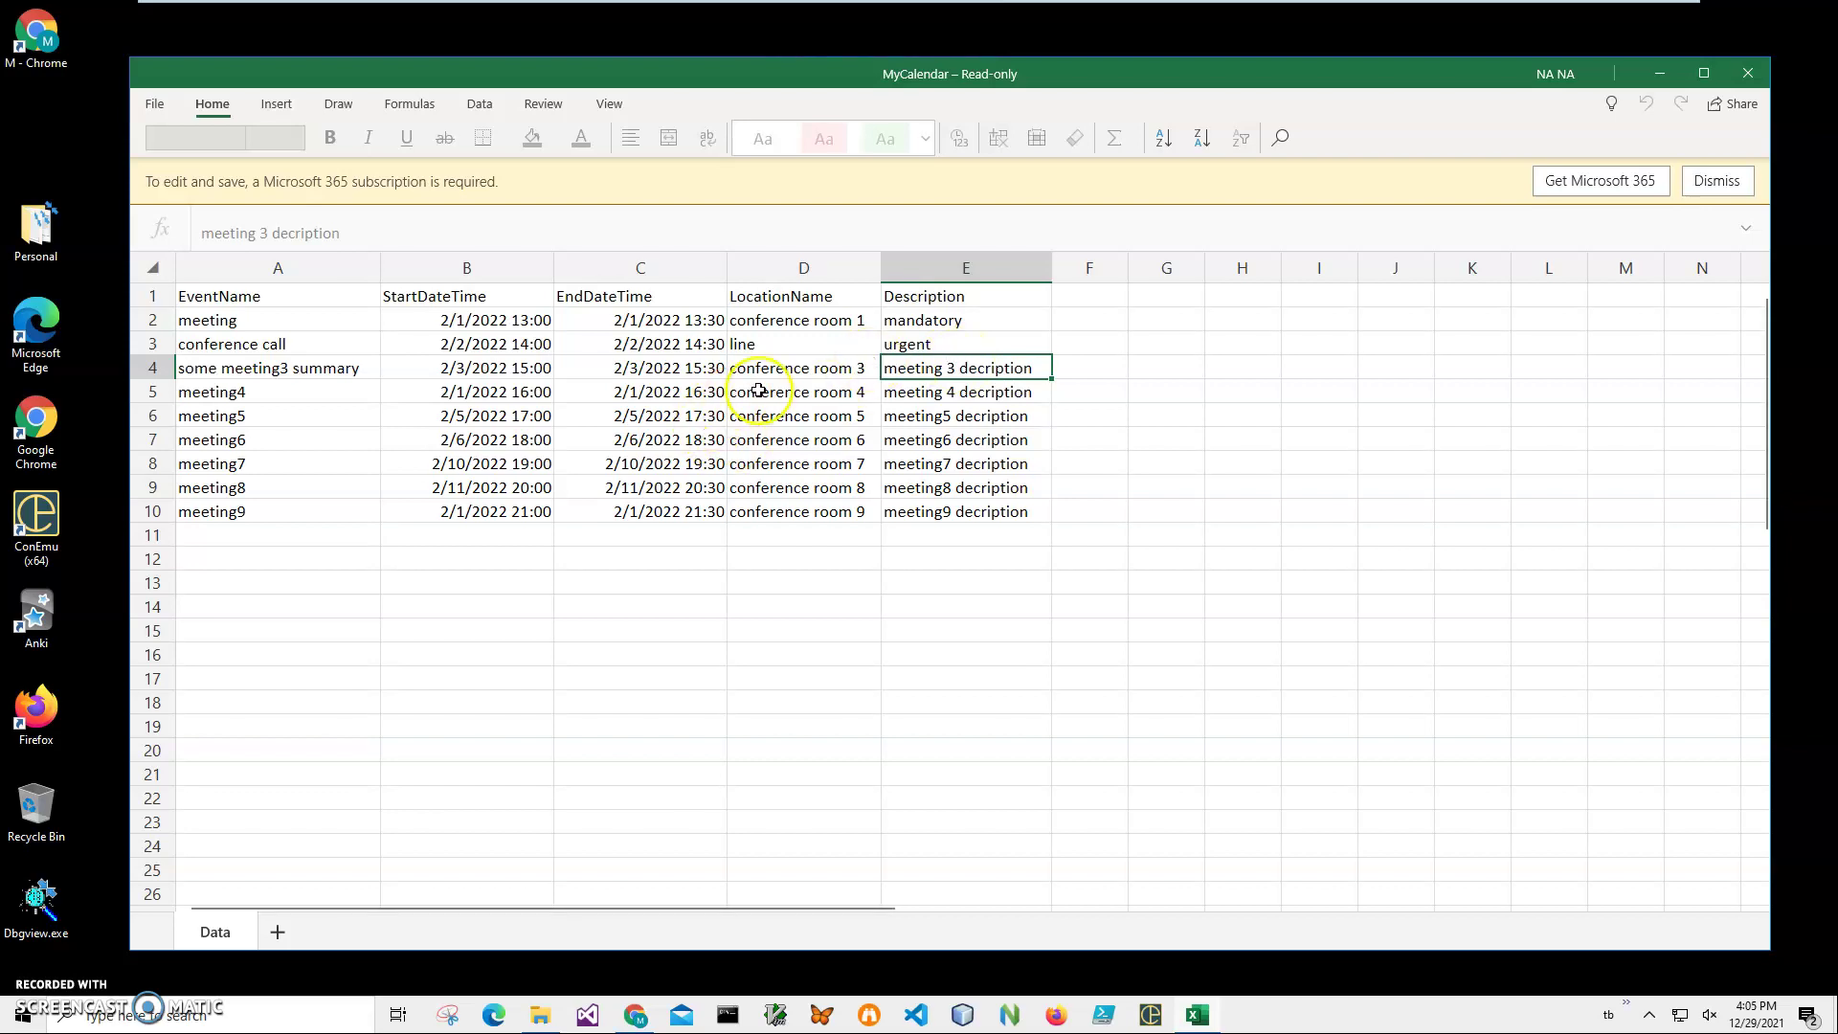
pyautogui.click(780, 355)
# Recheck the start times, the column D locations and the descriptions in E4 and E8.
pyautogui.click(245, 314)
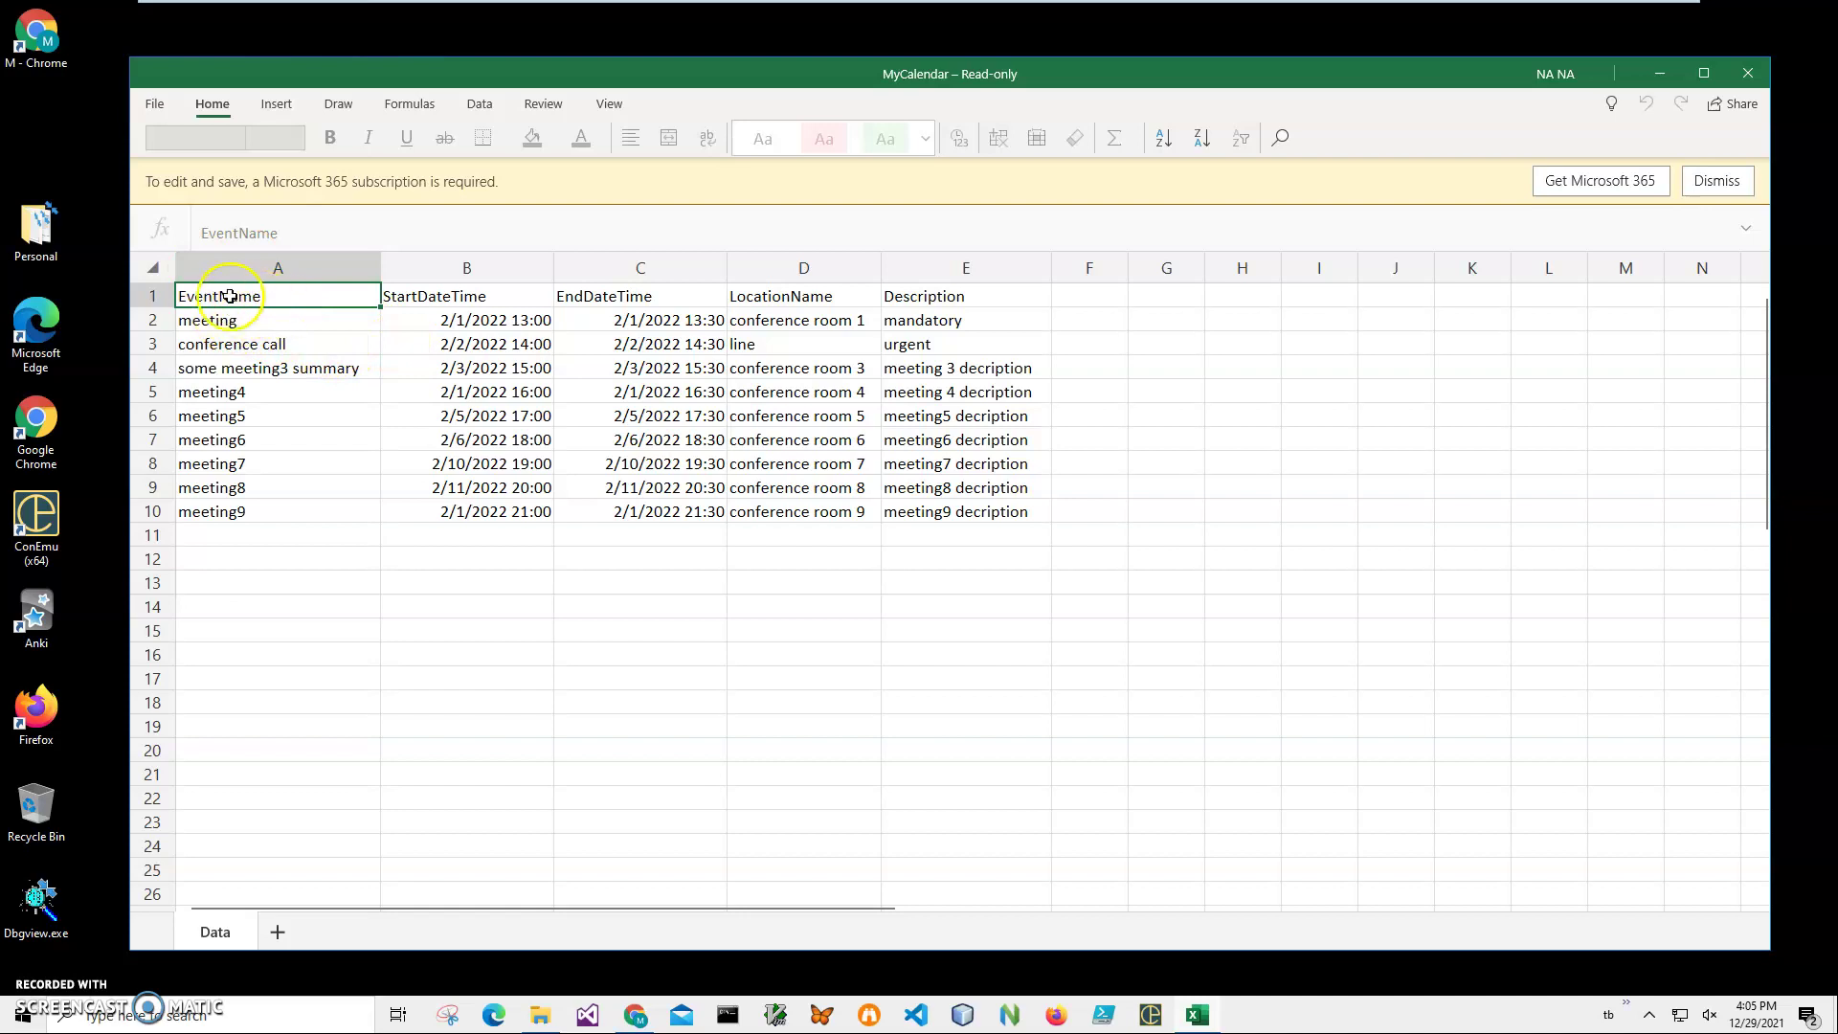
pyautogui.click(449, 298)
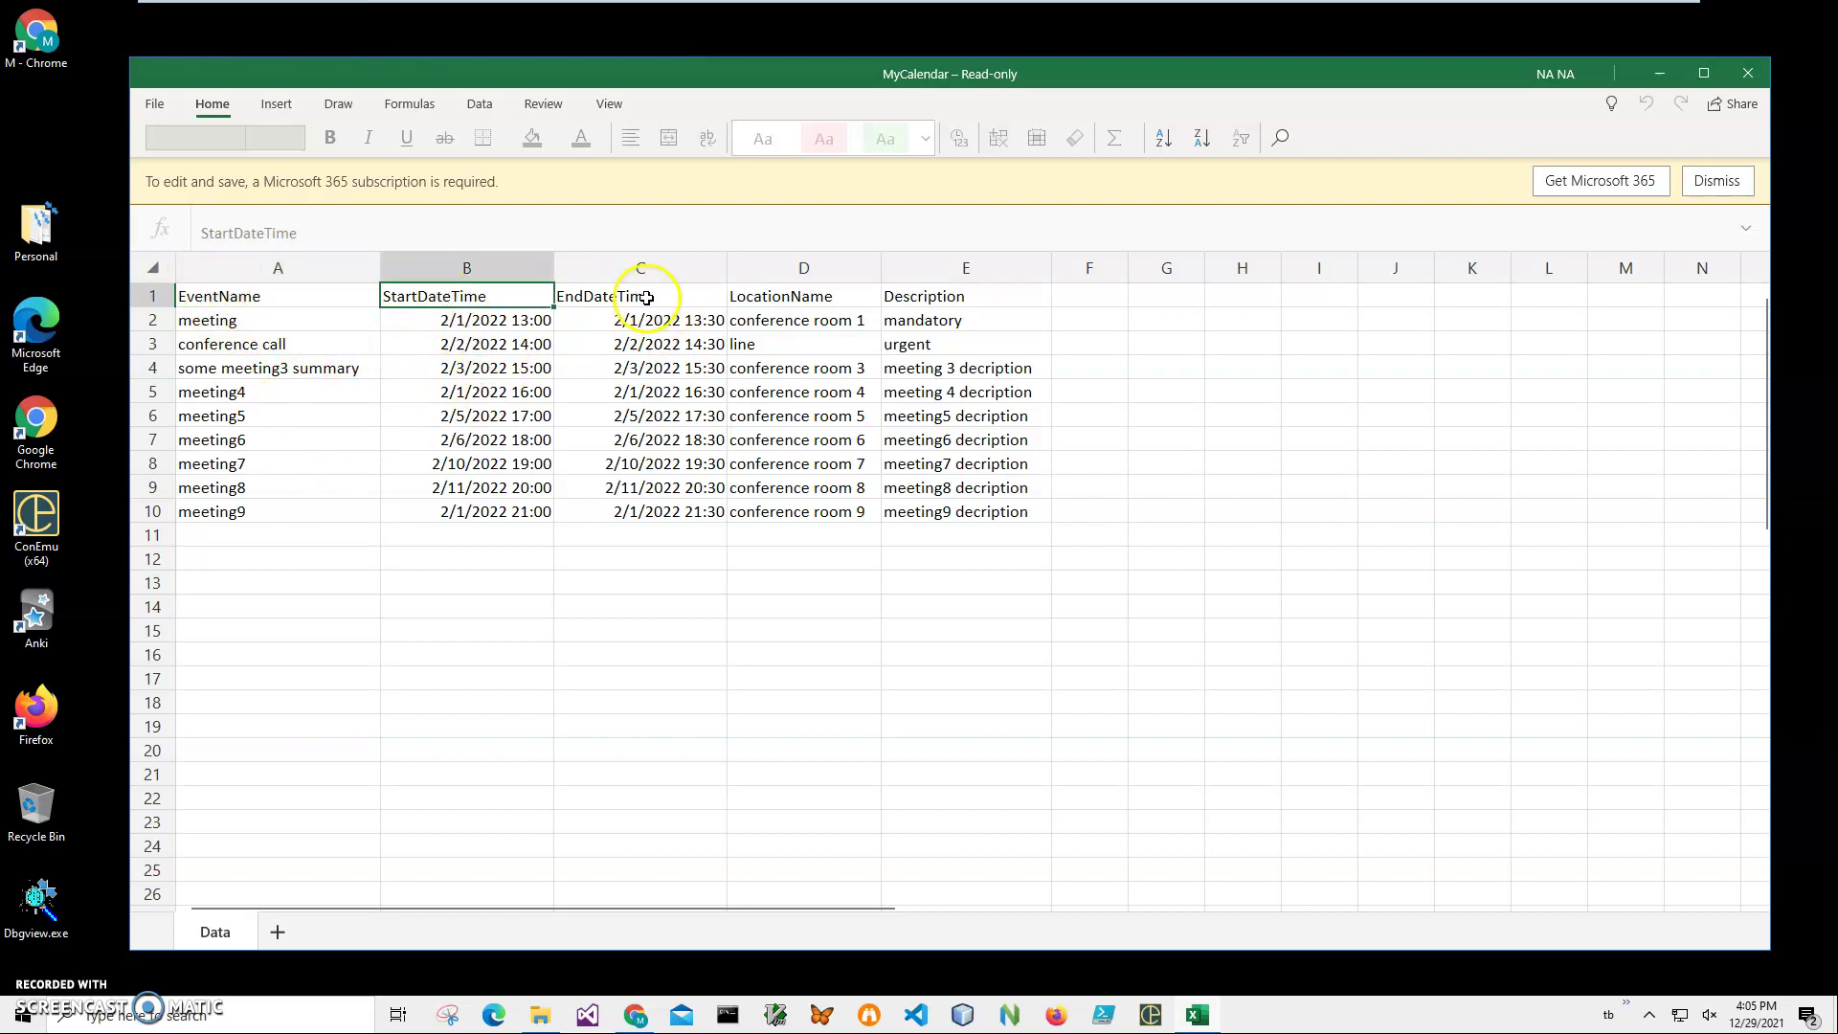
pyautogui.click(632, 296)
pyautogui.click(489, 321)
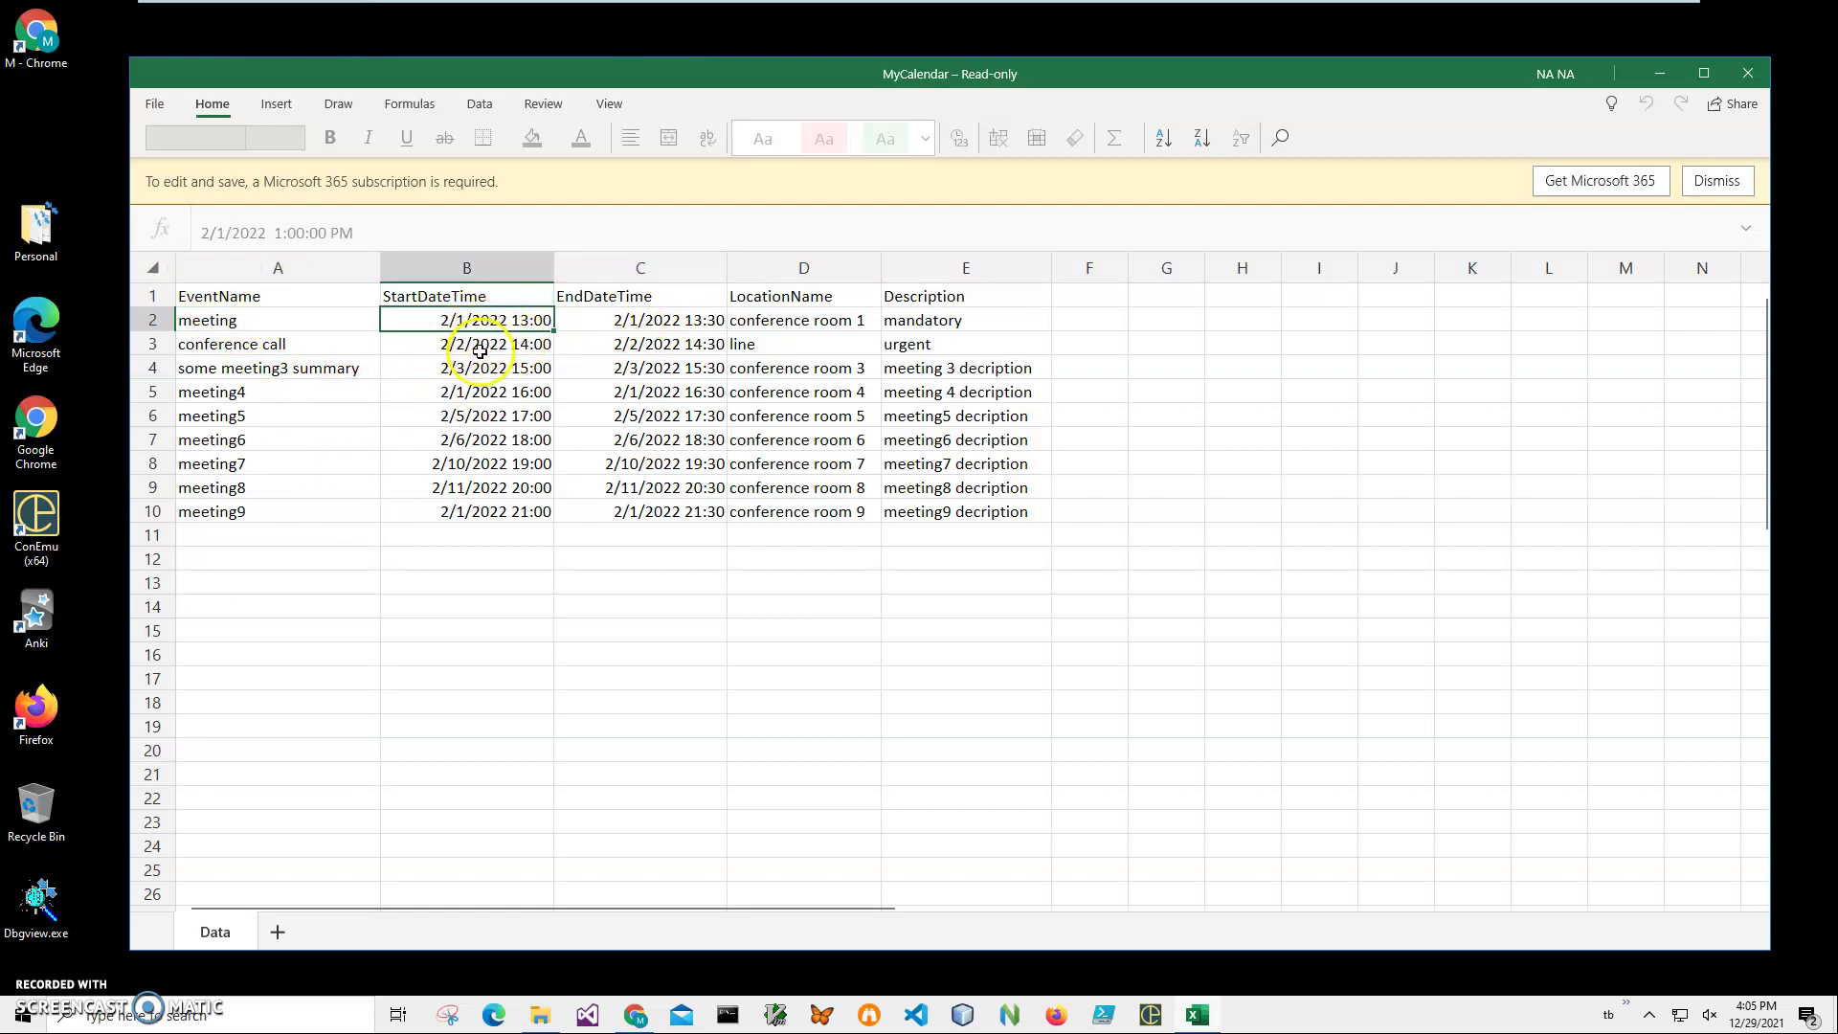
pyautogui.click(493, 344)
pyautogui.click(489, 393)
pyautogui.click(489, 440)
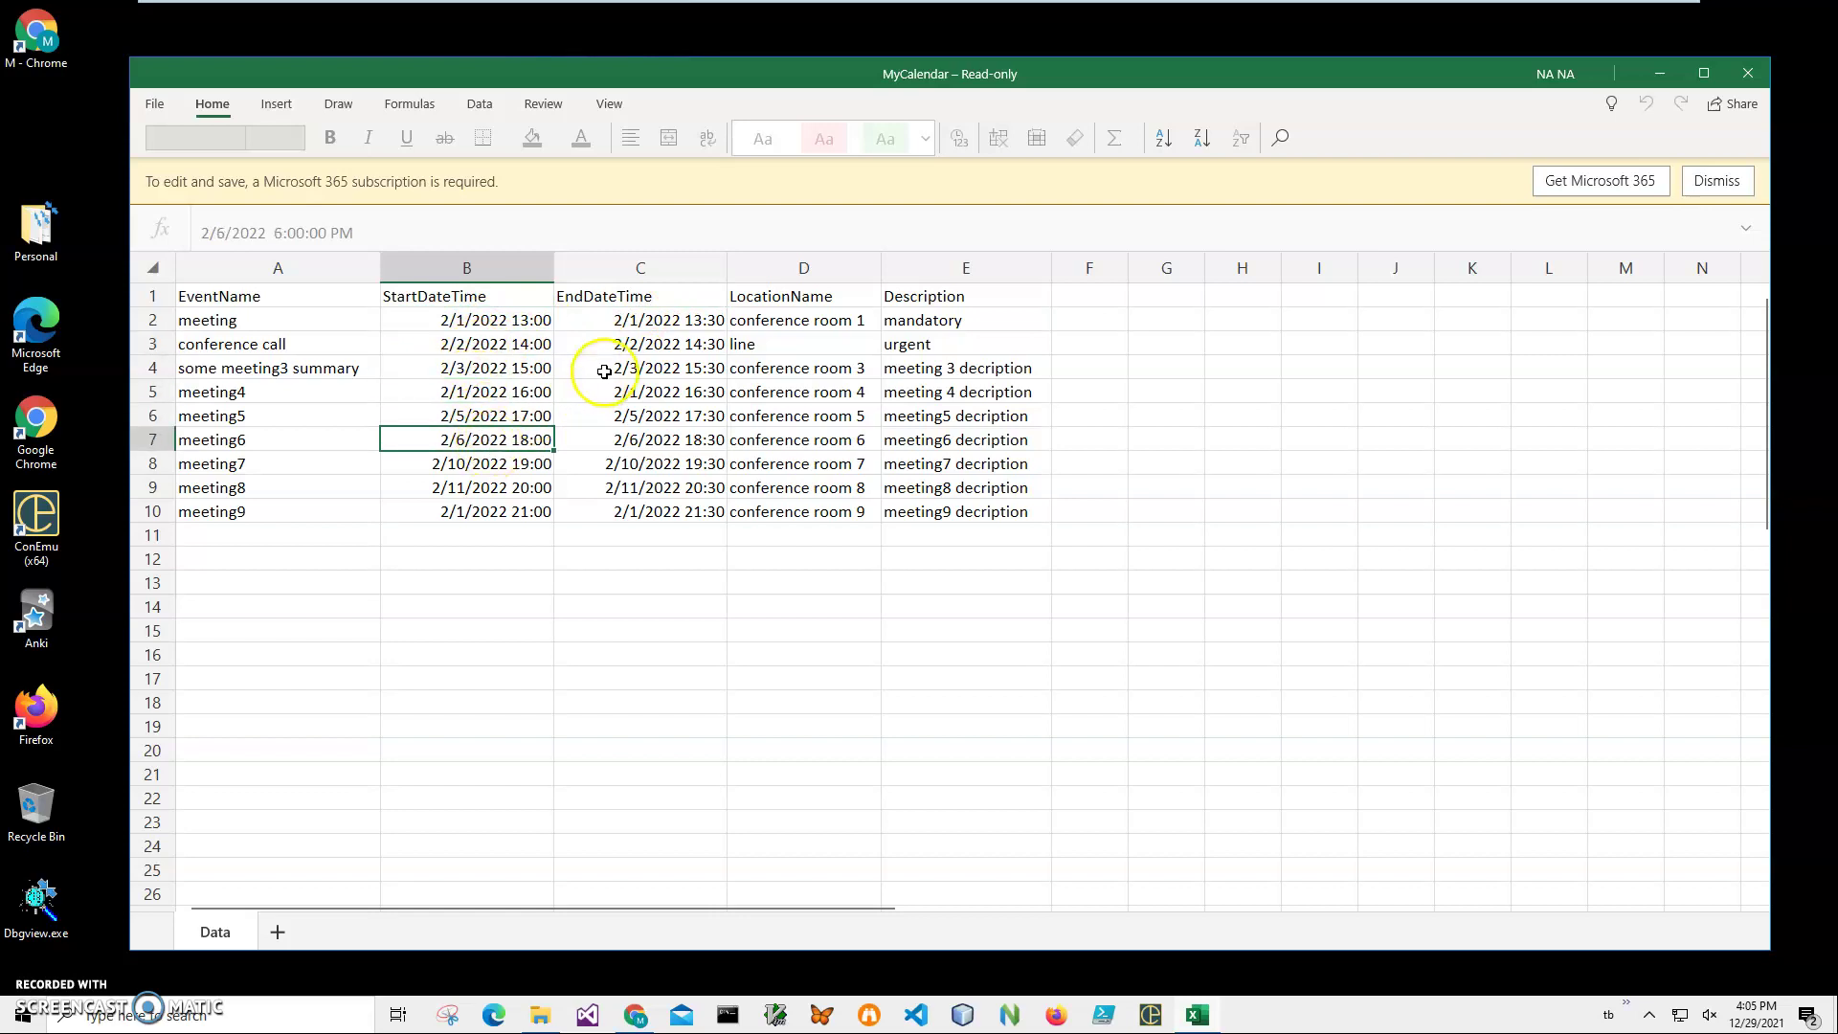
pyautogui.click(618, 345)
pyautogui.click(795, 293)
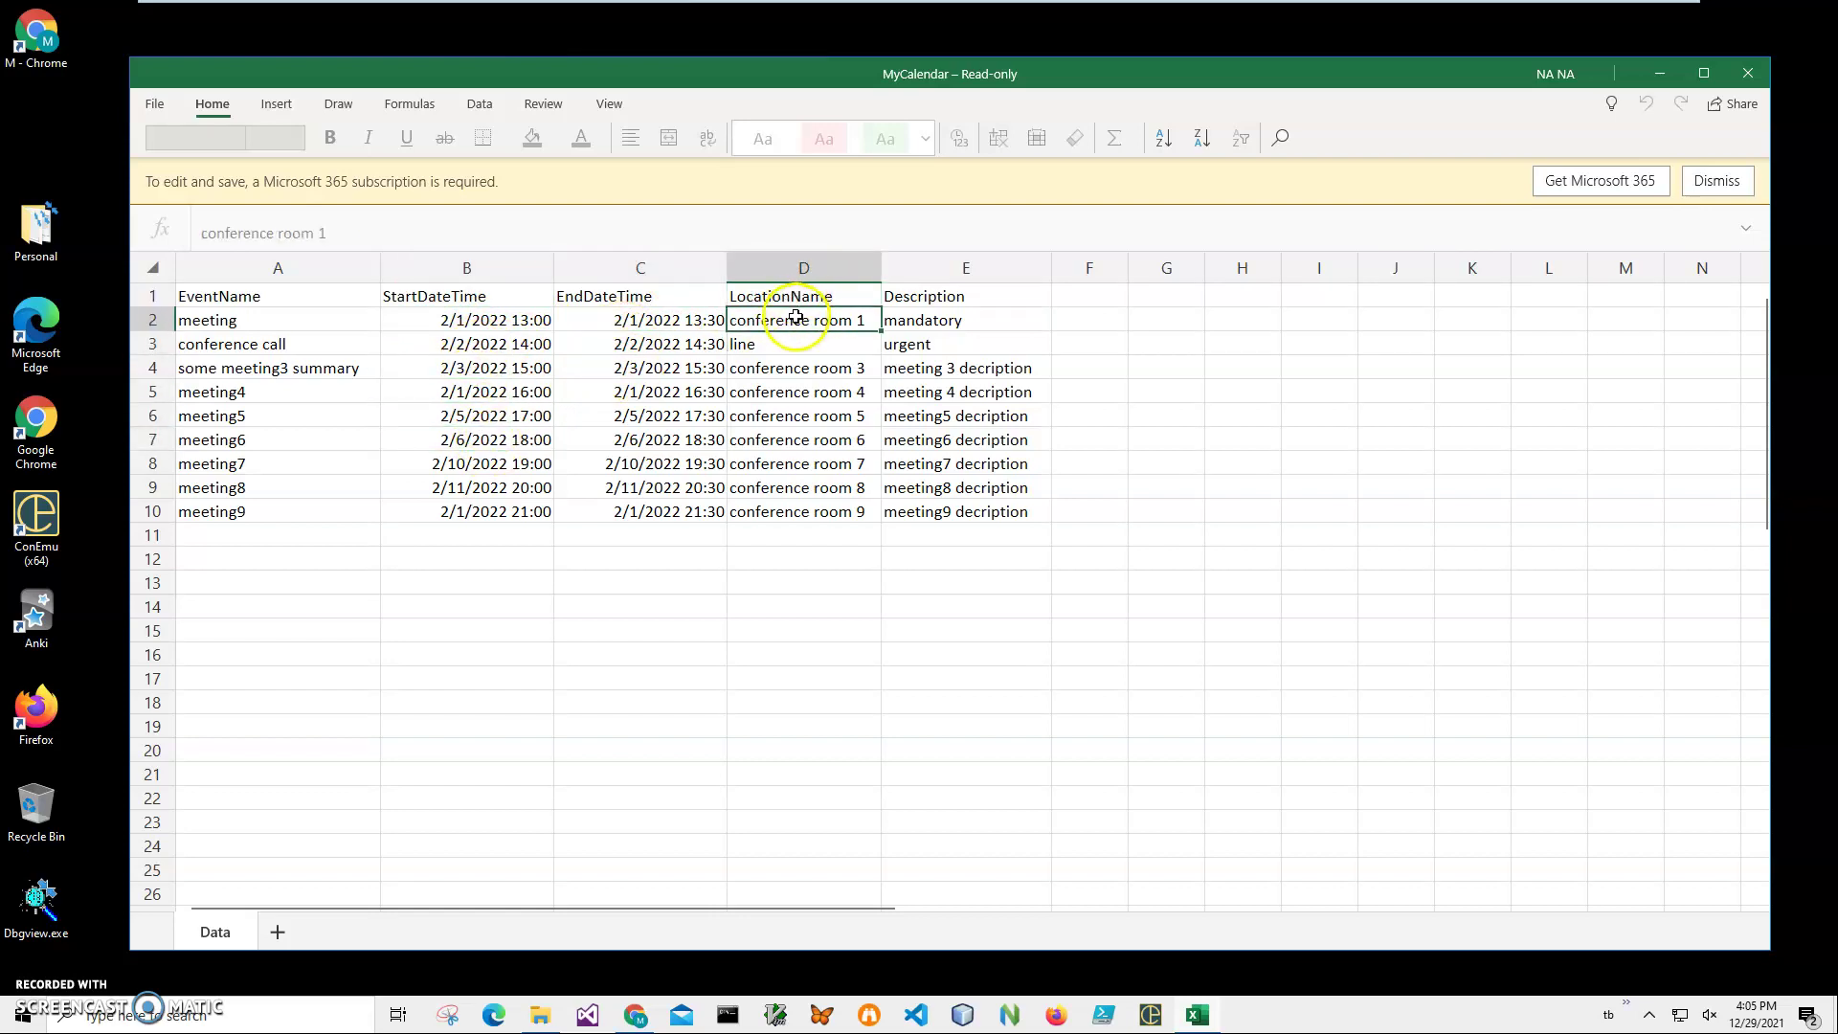
pyautogui.click(784, 393)
pyautogui.click(790, 414)
pyautogui.click(815, 462)
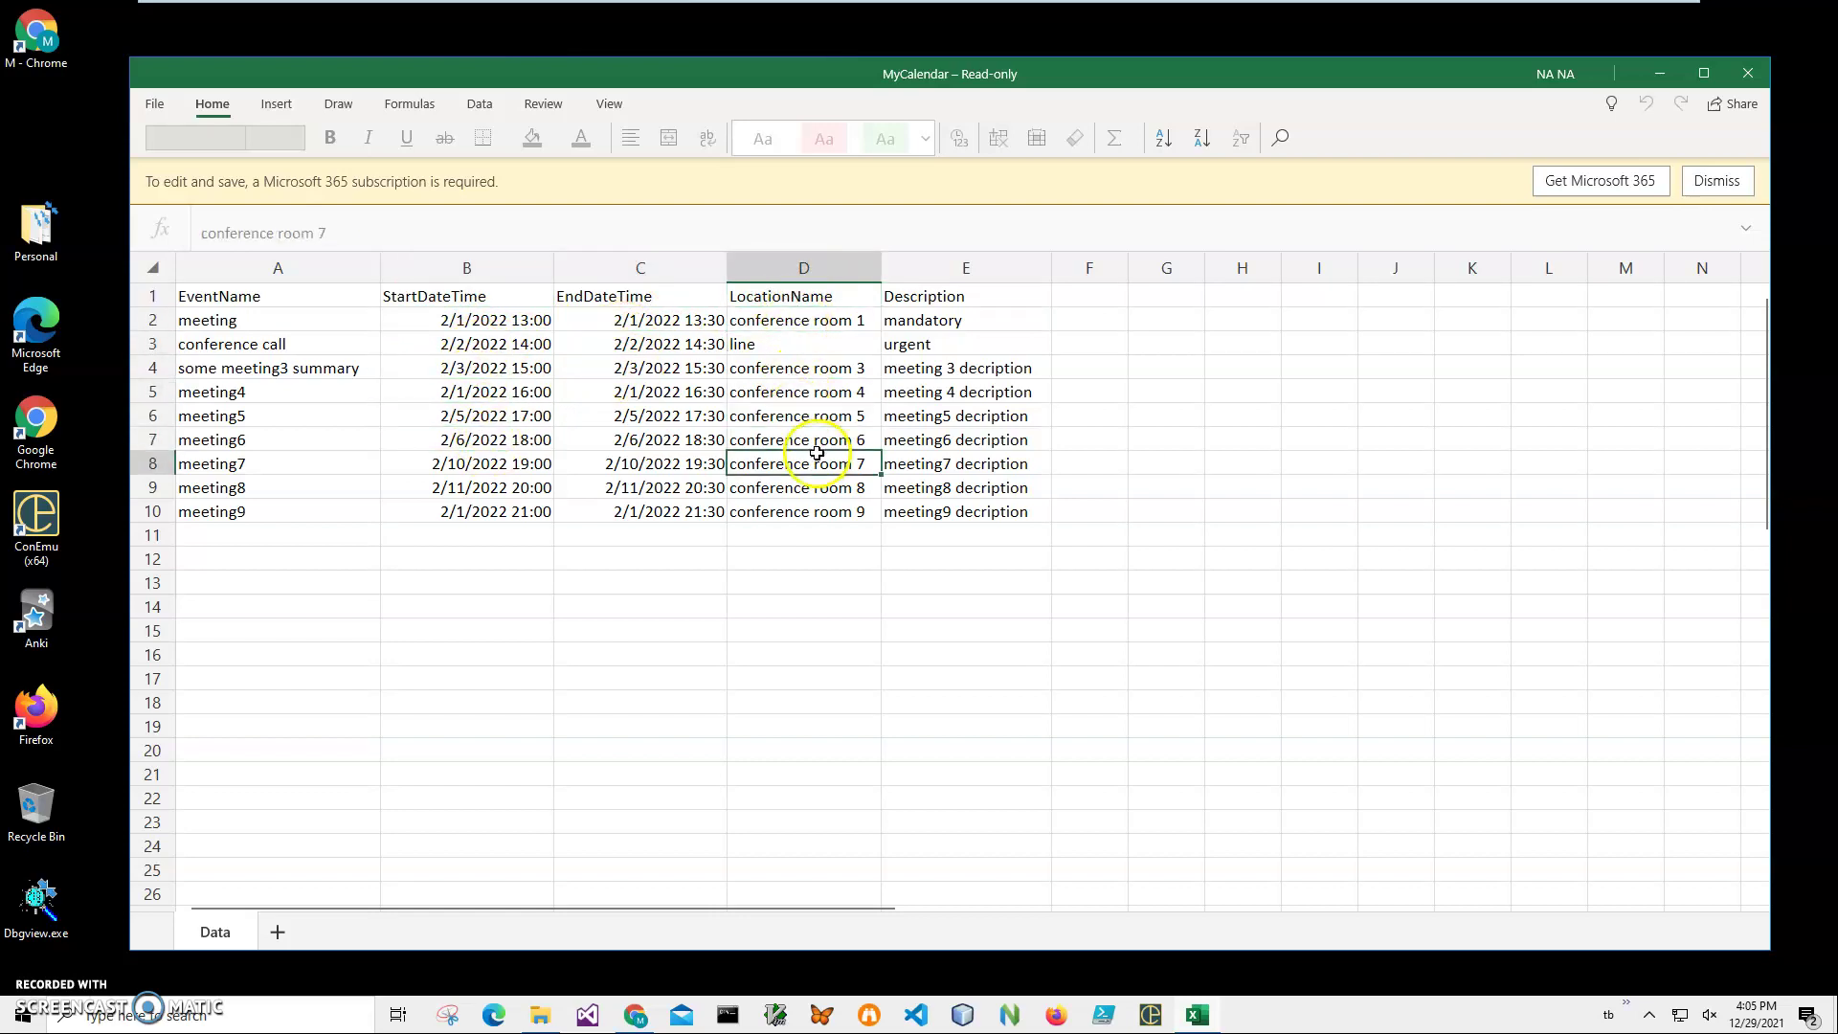
pyautogui.click(890, 322)
pyautogui.click(897, 367)
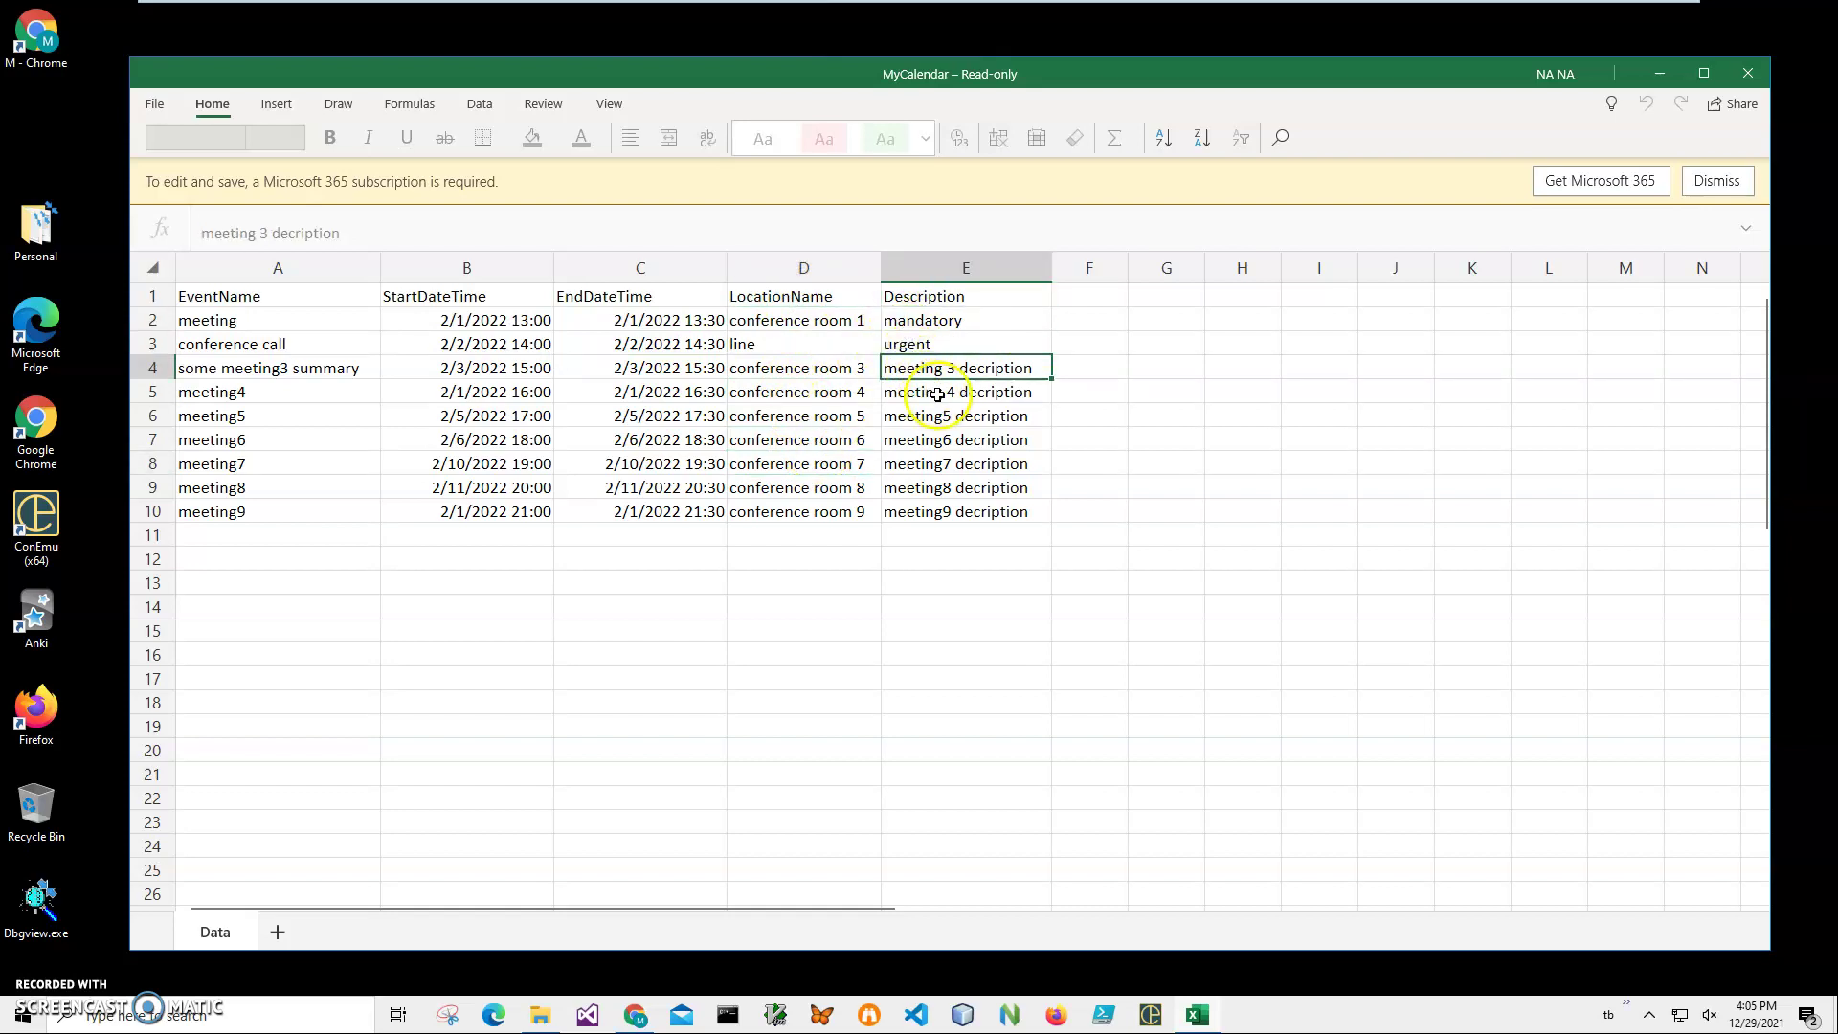
pyautogui.click(915, 416)
pyautogui.click(926, 440)
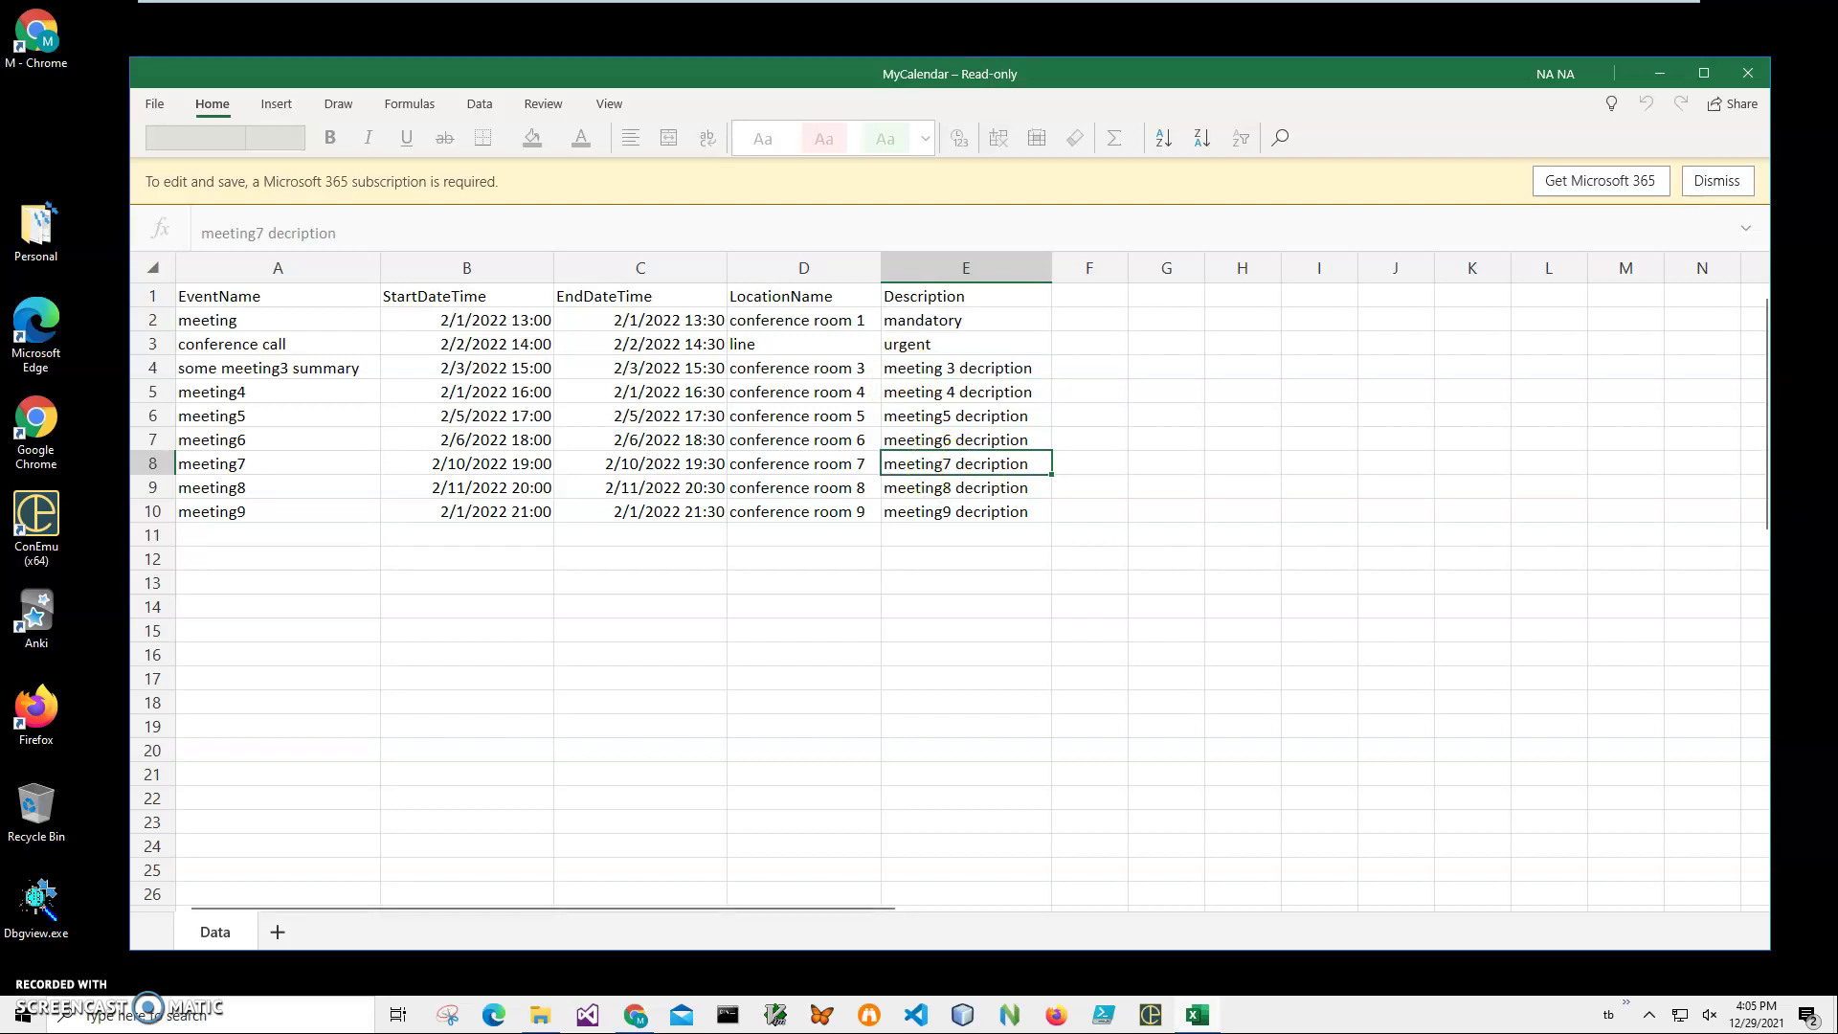
# Close the workbook and Documents window, then open the 'convert xlsx excel file' post.
pyautogui.click(1742, 75)
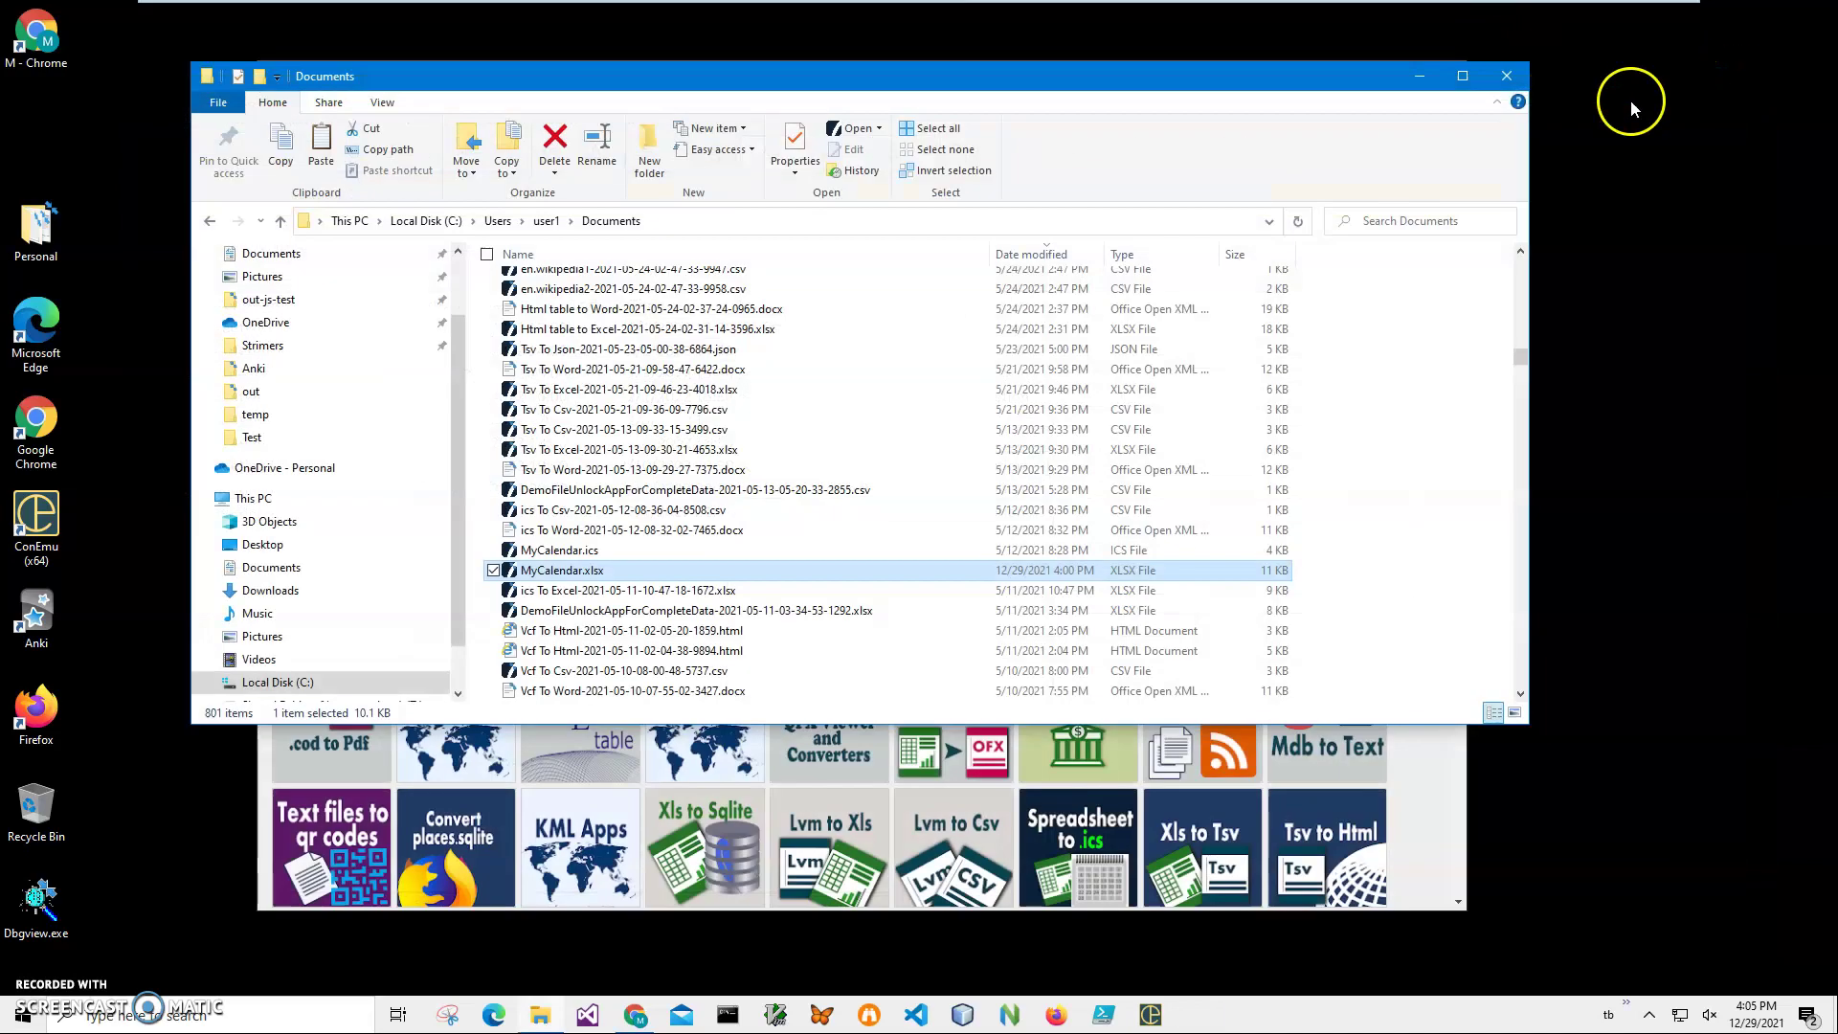
pyautogui.click(1505, 74)
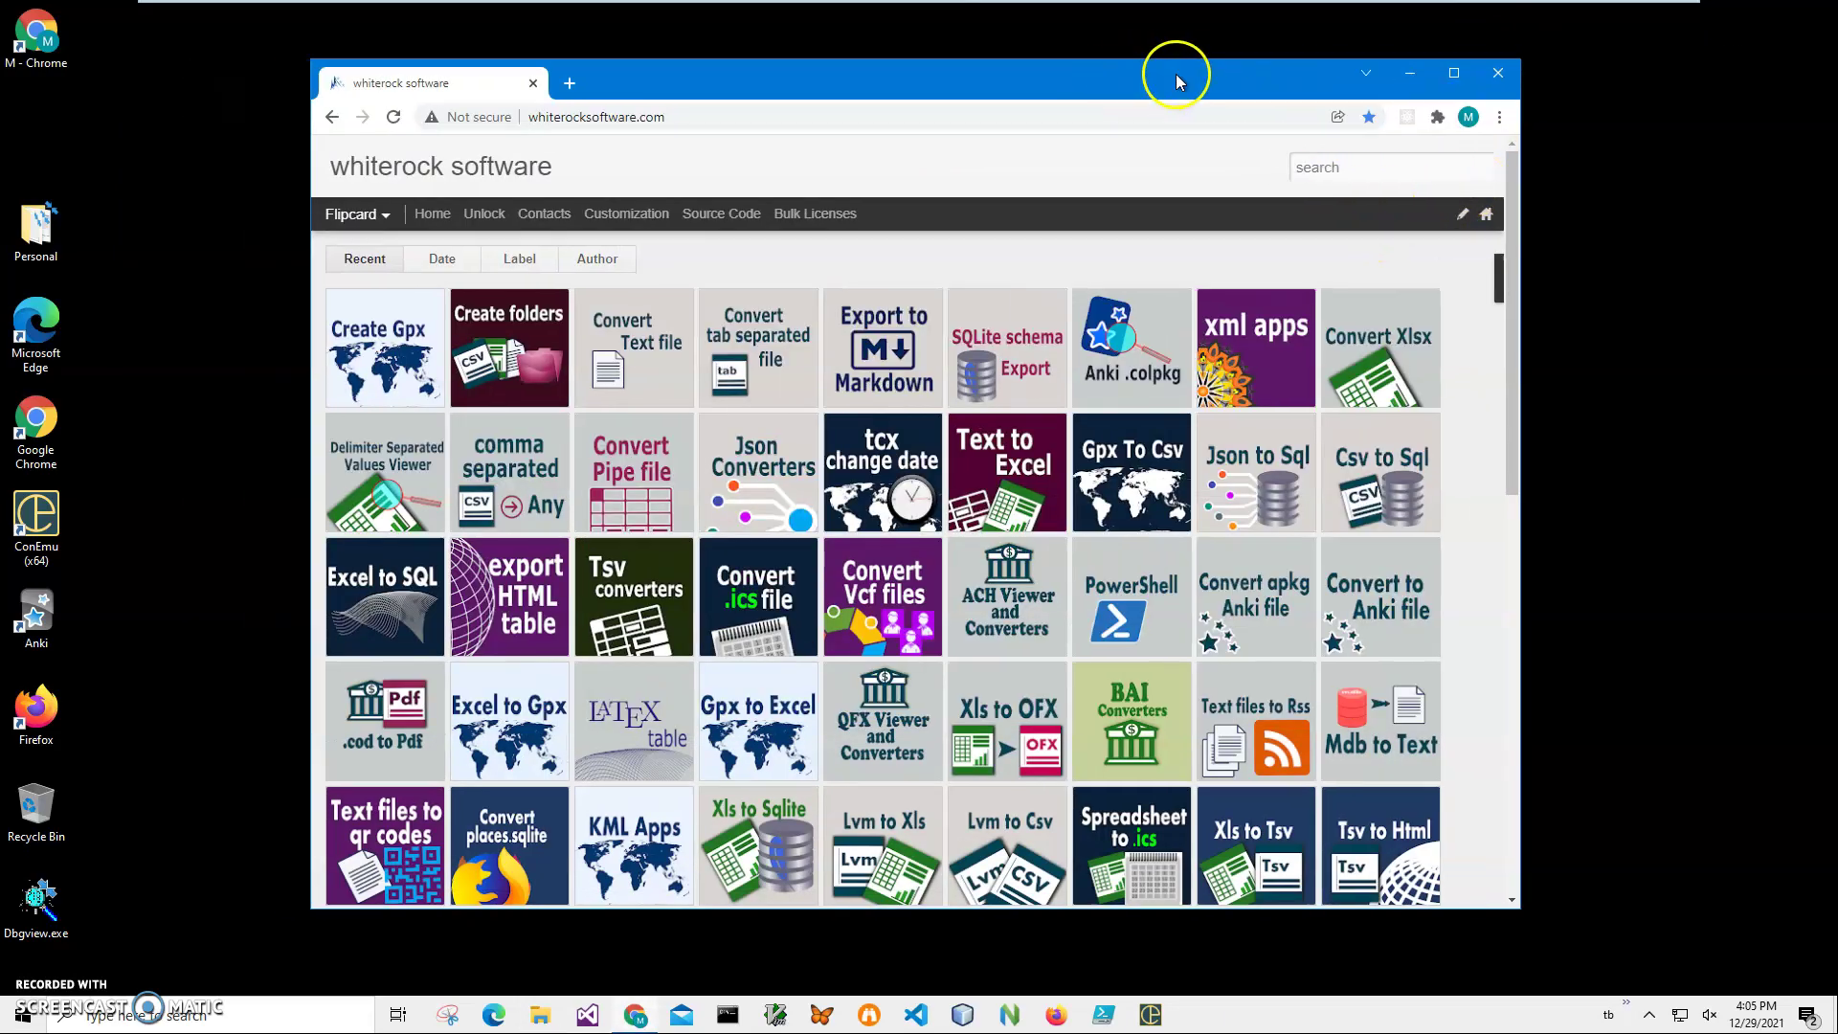
pyautogui.moveTo(1128, 70); pyautogui.dragTo(1167, 69)
pyautogui.write('excel to')
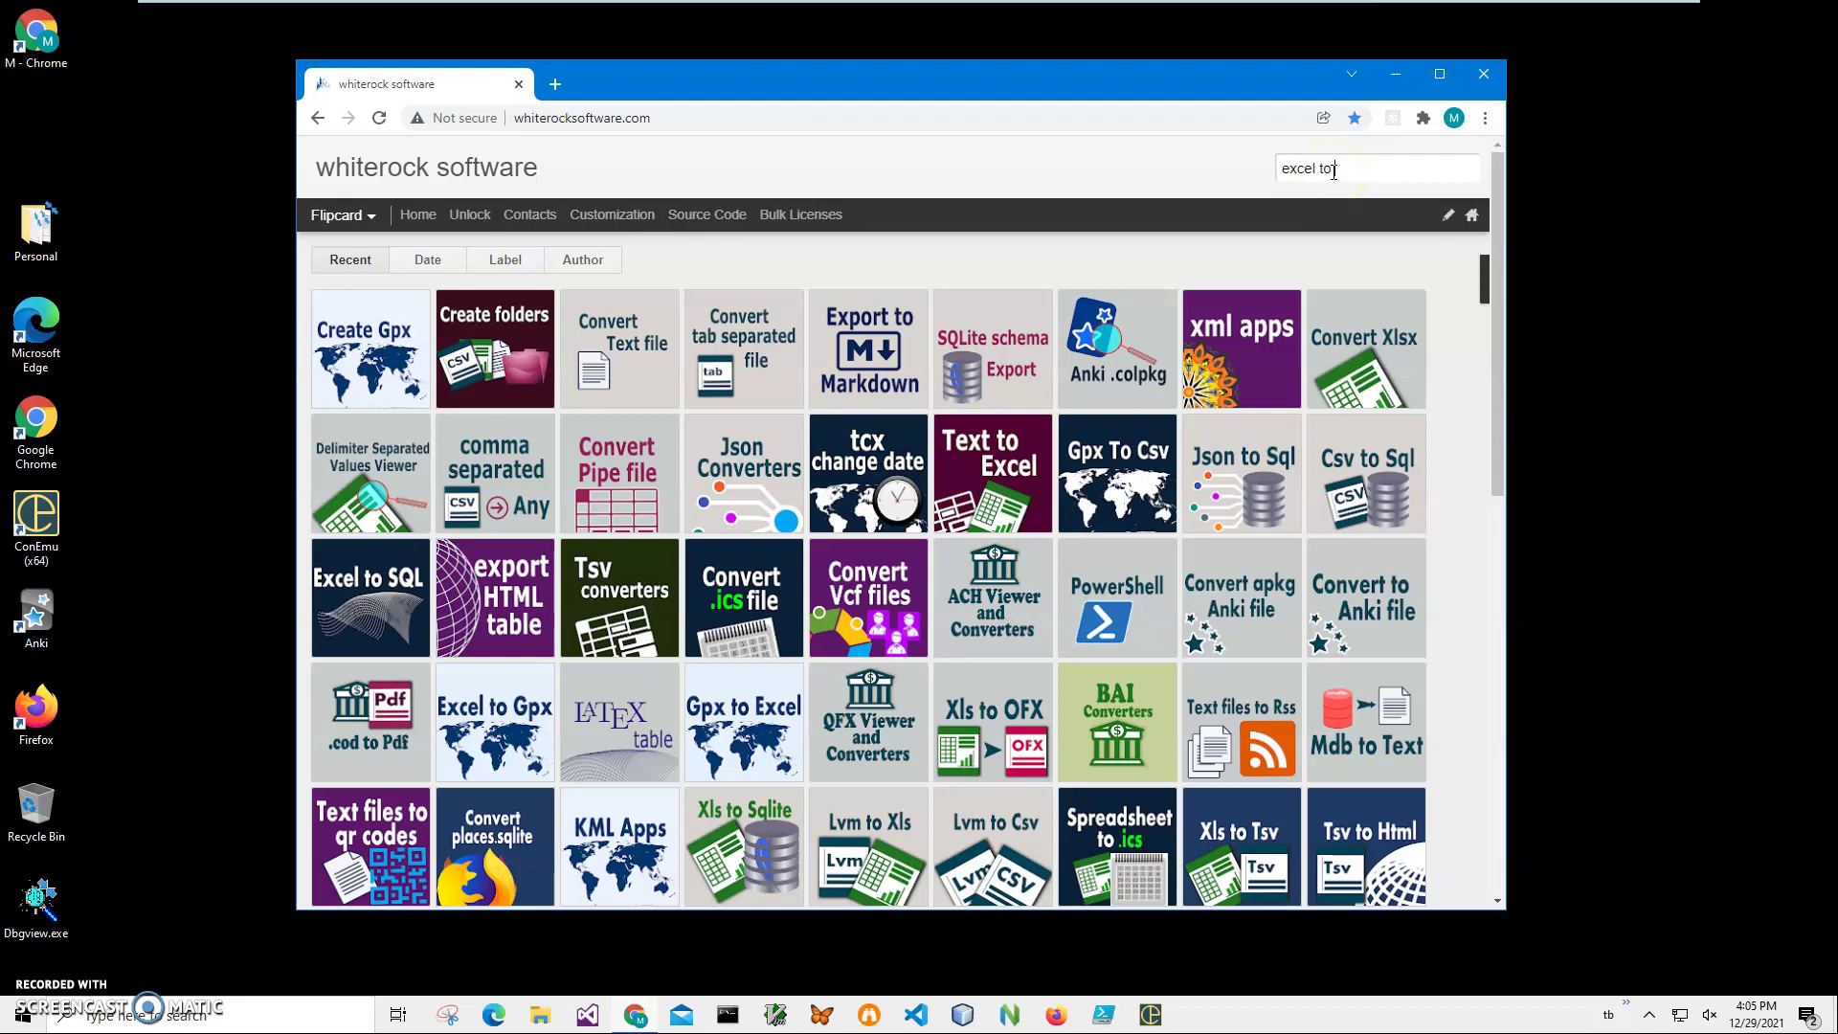
pyautogui.write(' ics')
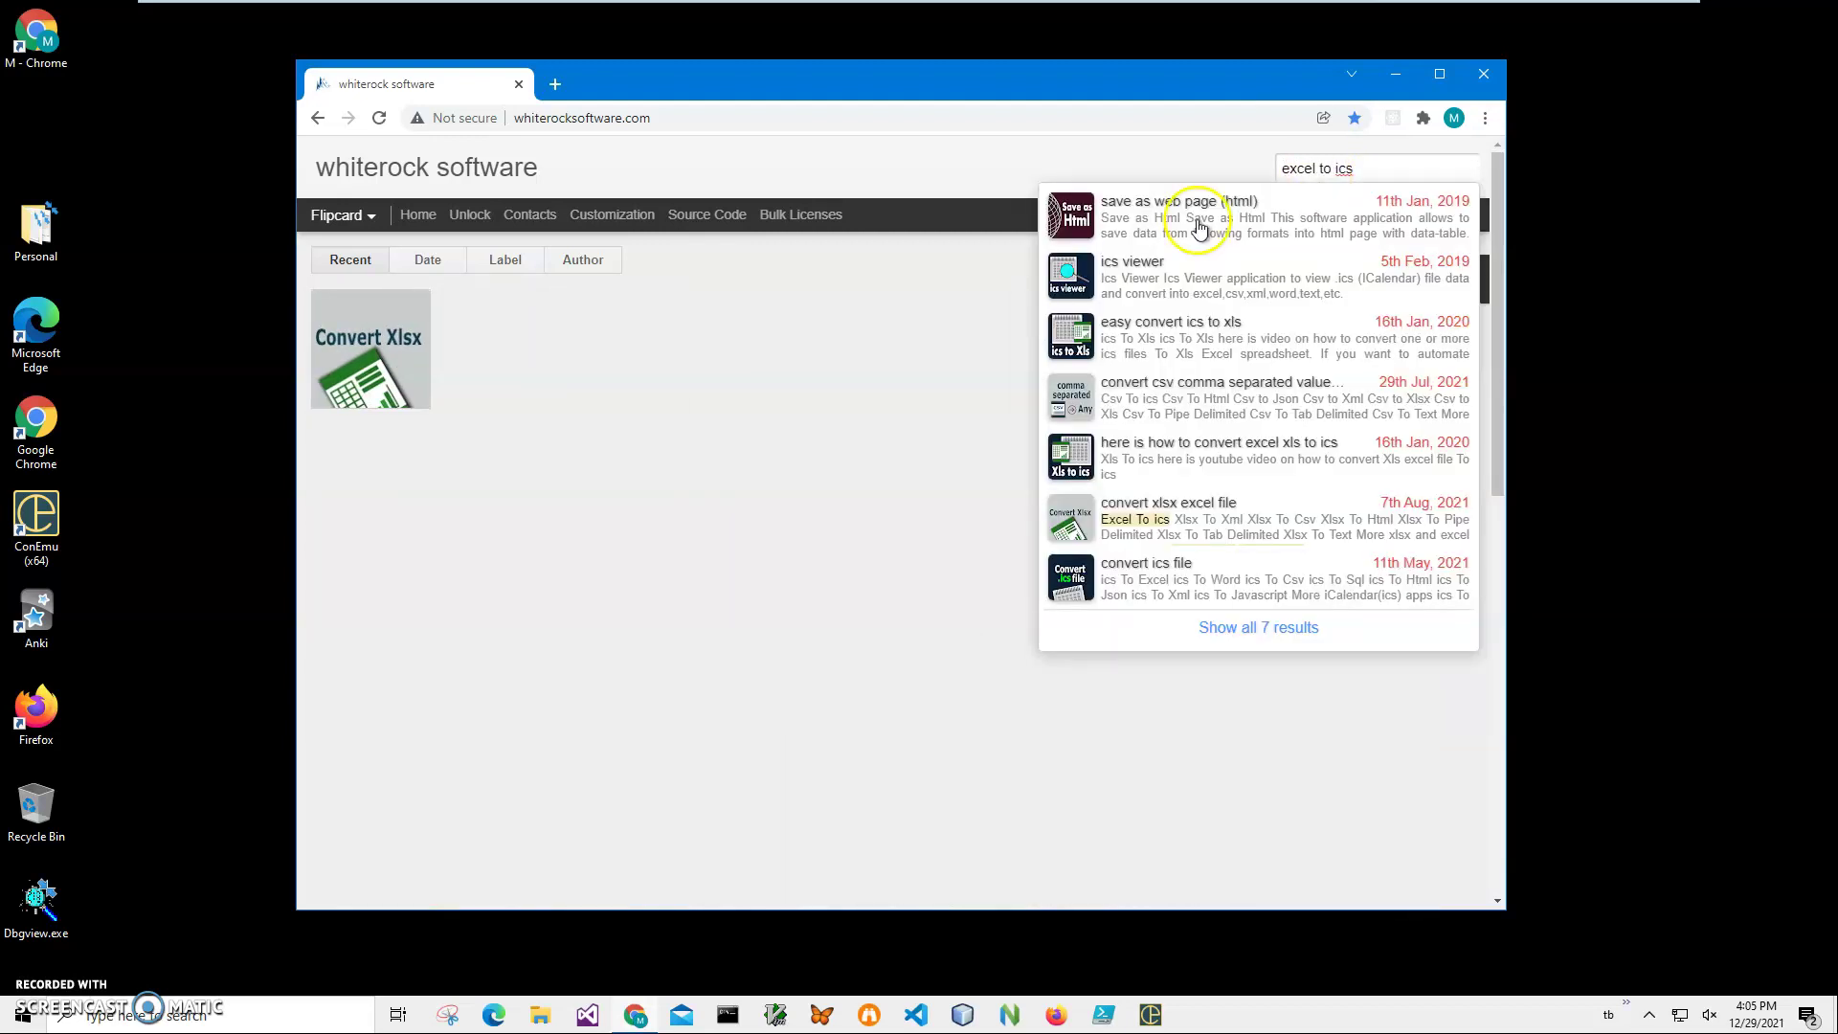
pyautogui.click(365, 358)
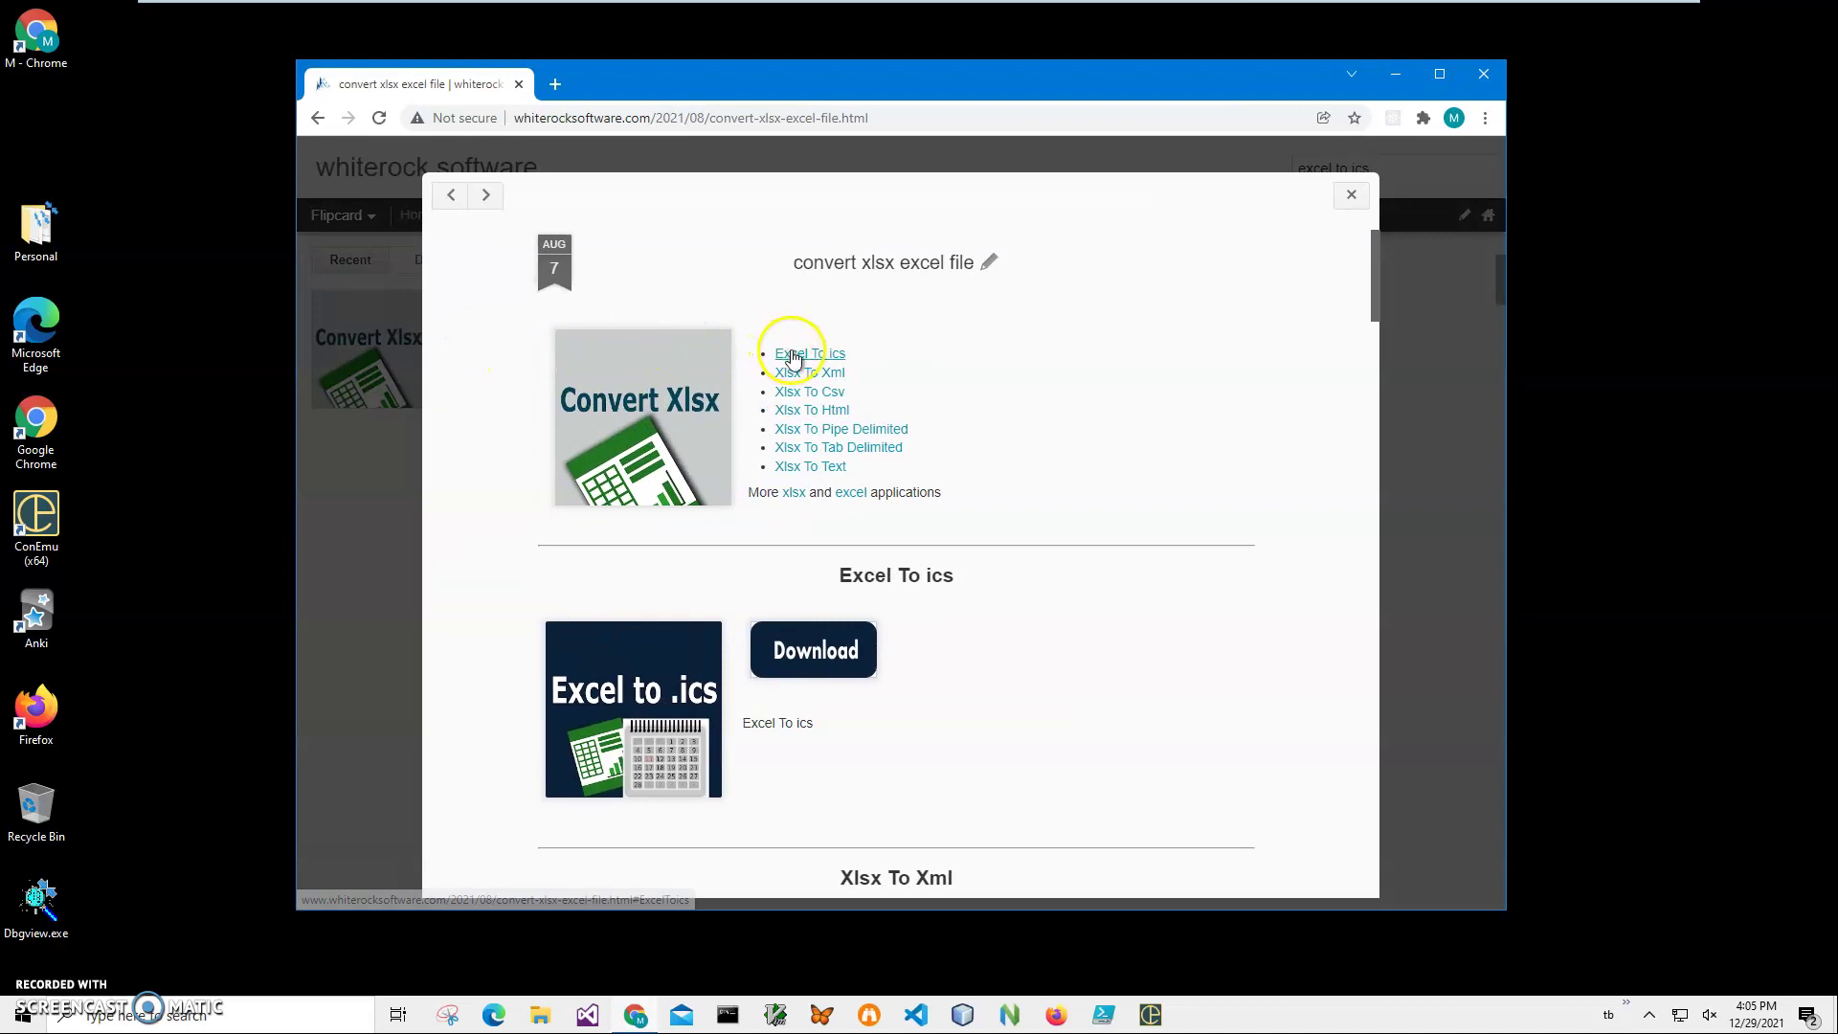
# Download ExcelToicsSetup.zip from the post's Excel To ics section and open it.
pyautogui.click(822, 366)
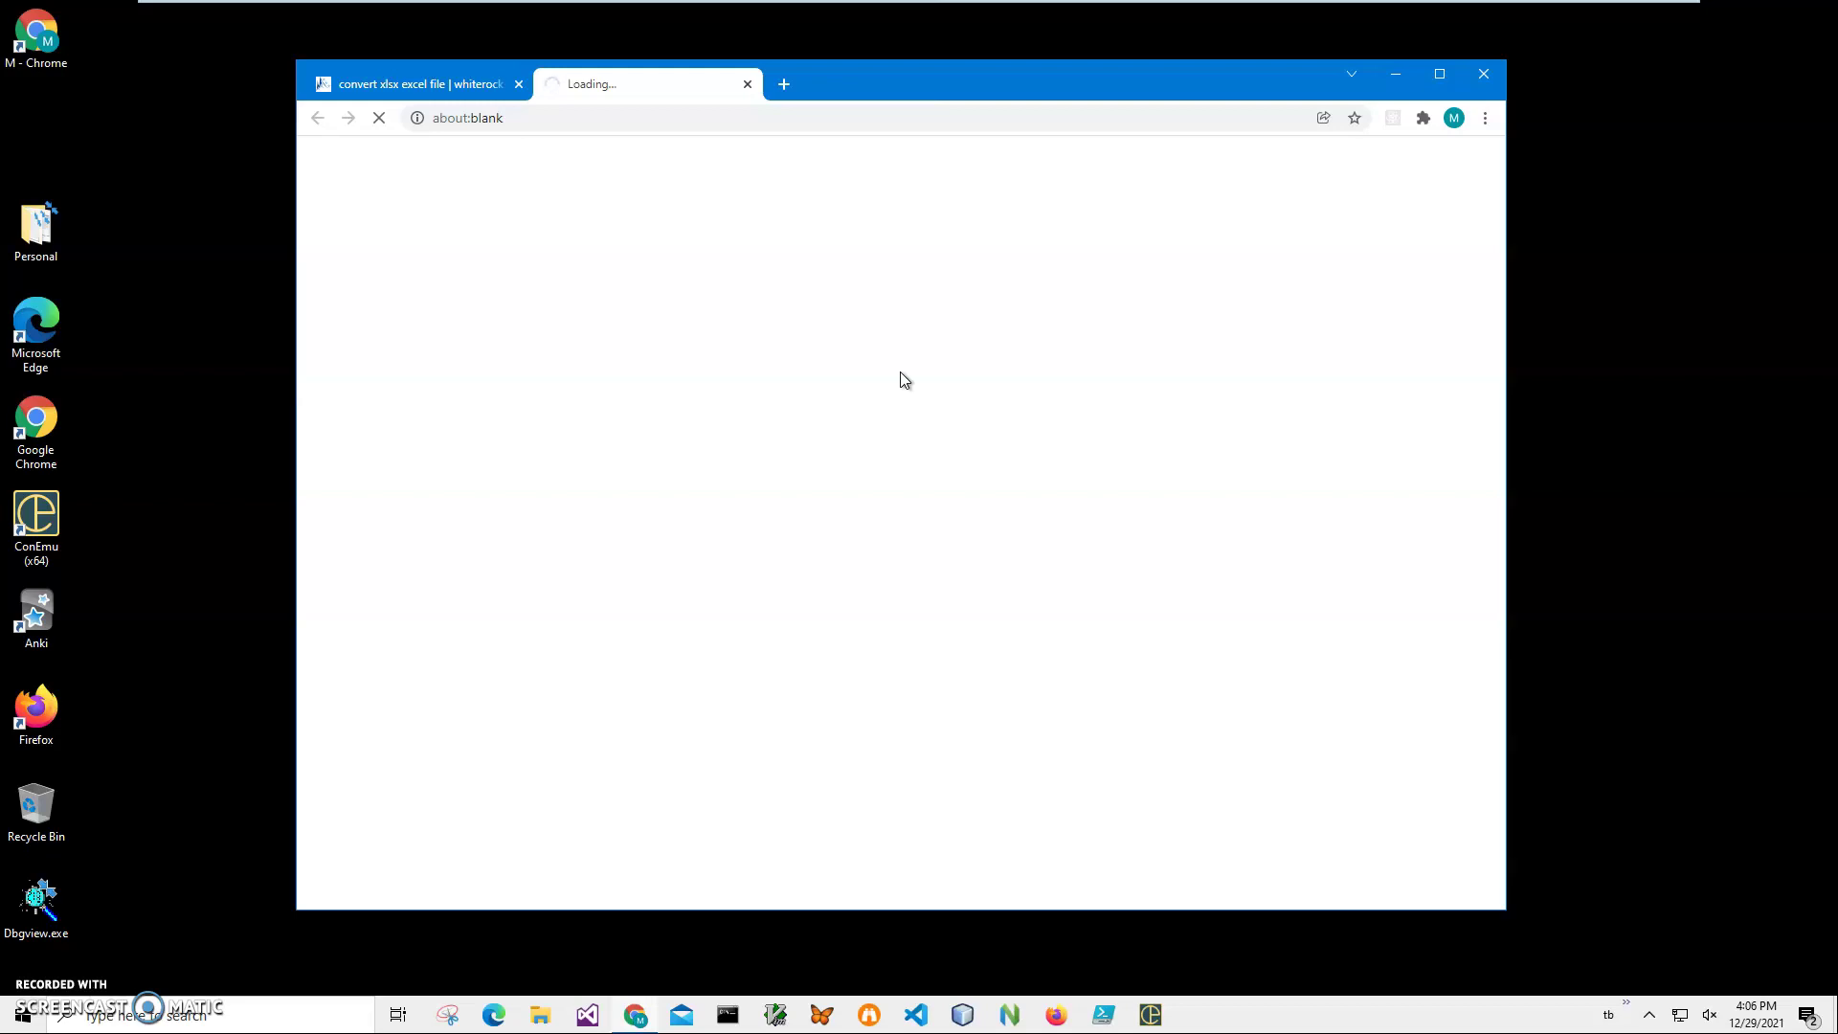
pyautogui.click(877, 378)
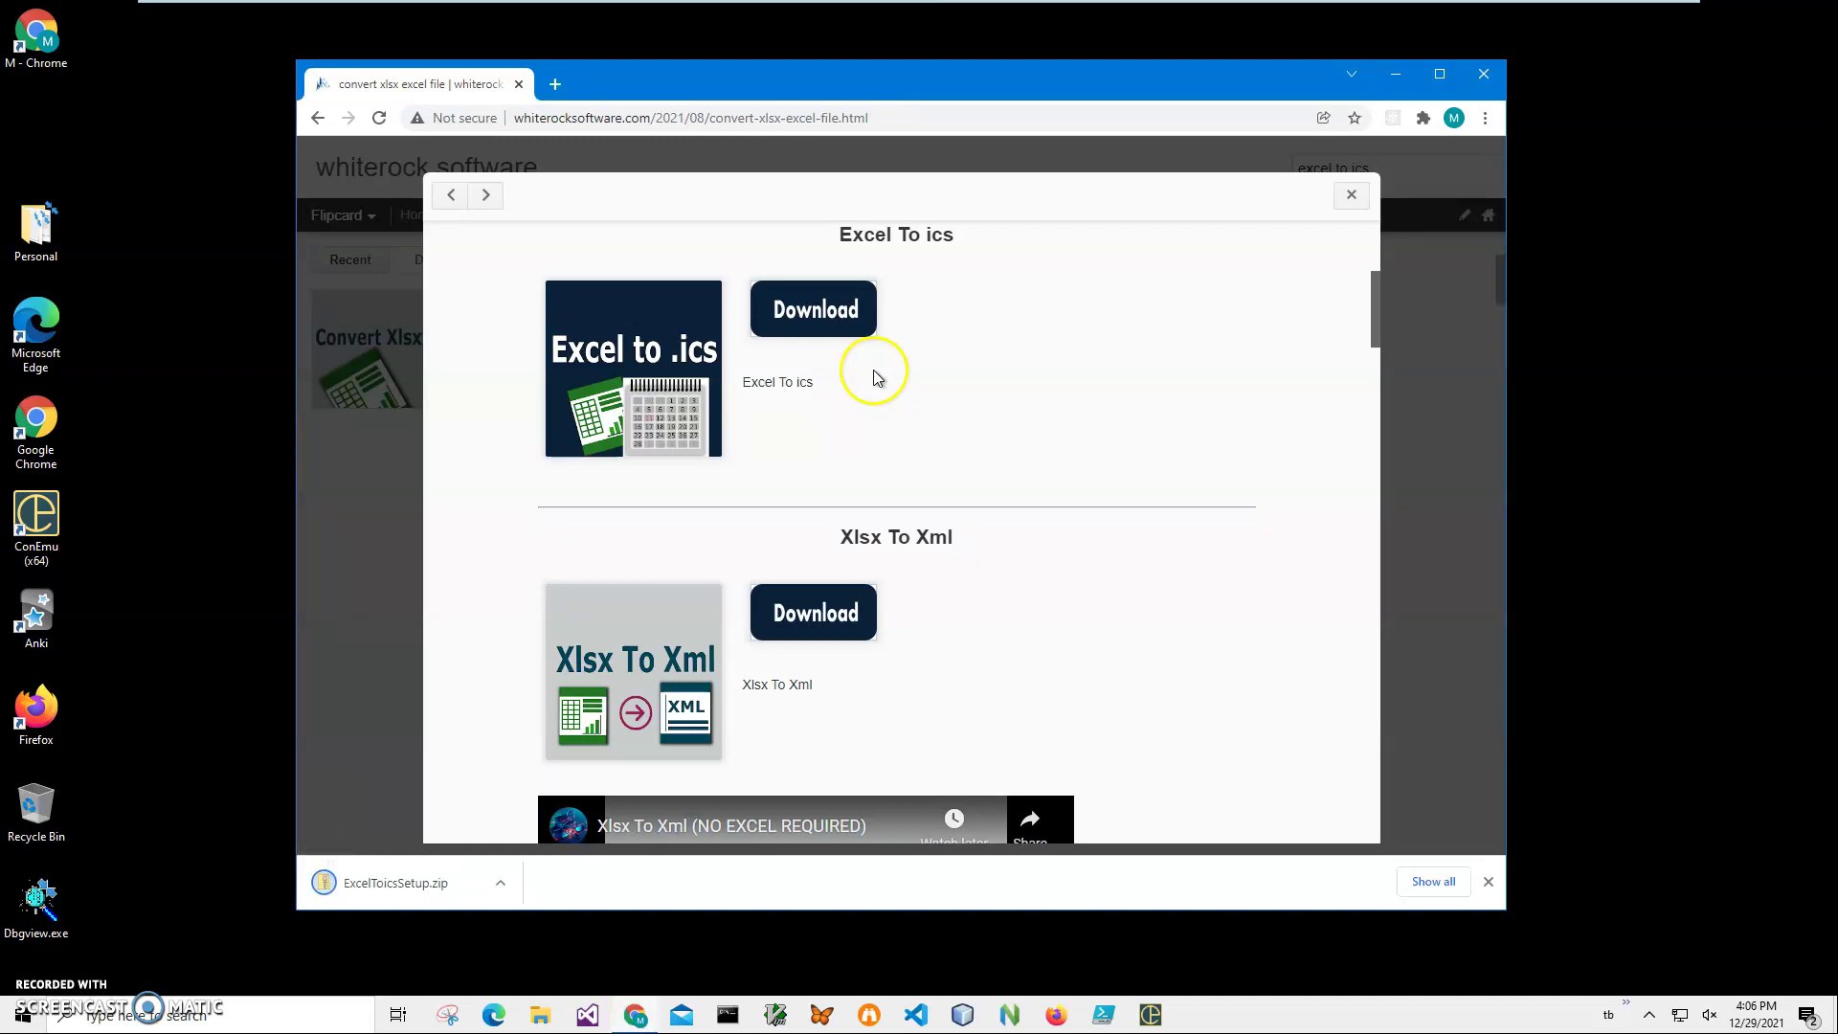
pyautogui.click(412, 892)
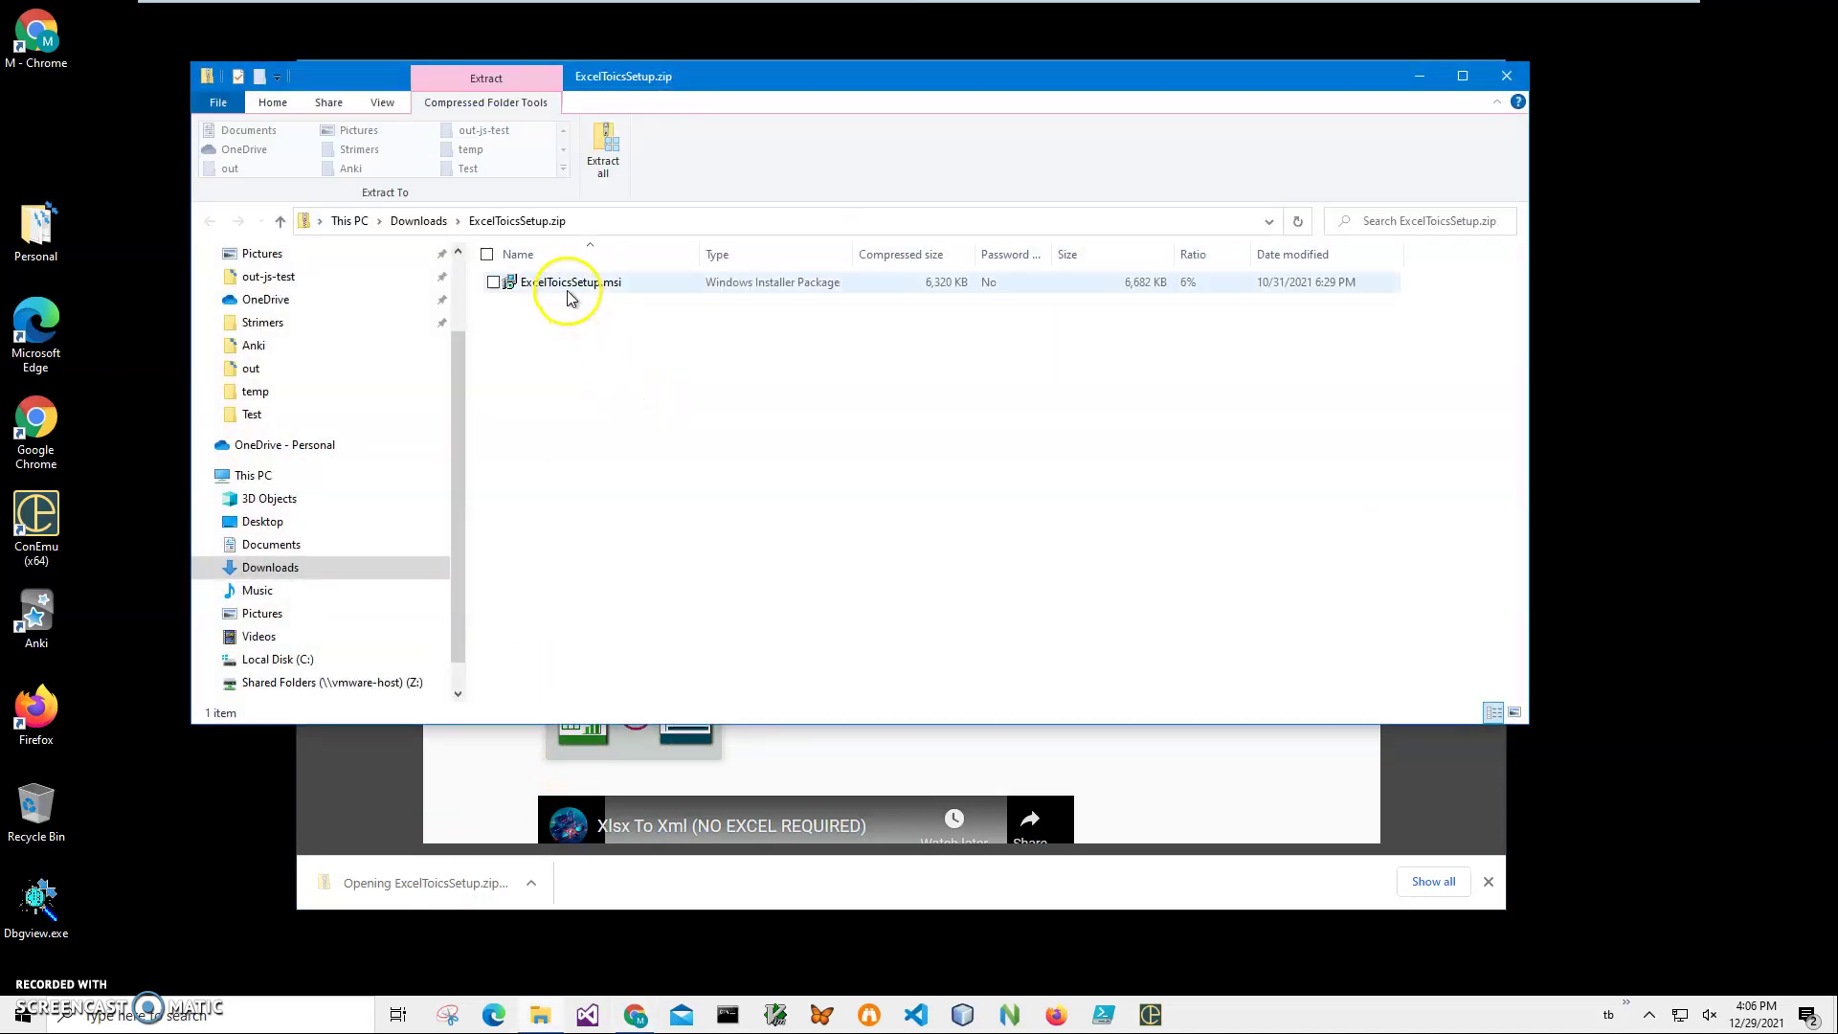
# Run ExcelToicsSetup.msi past the SmartScreen warning and install Excel To ics.
pyautogui.doubleClick(571, 296)
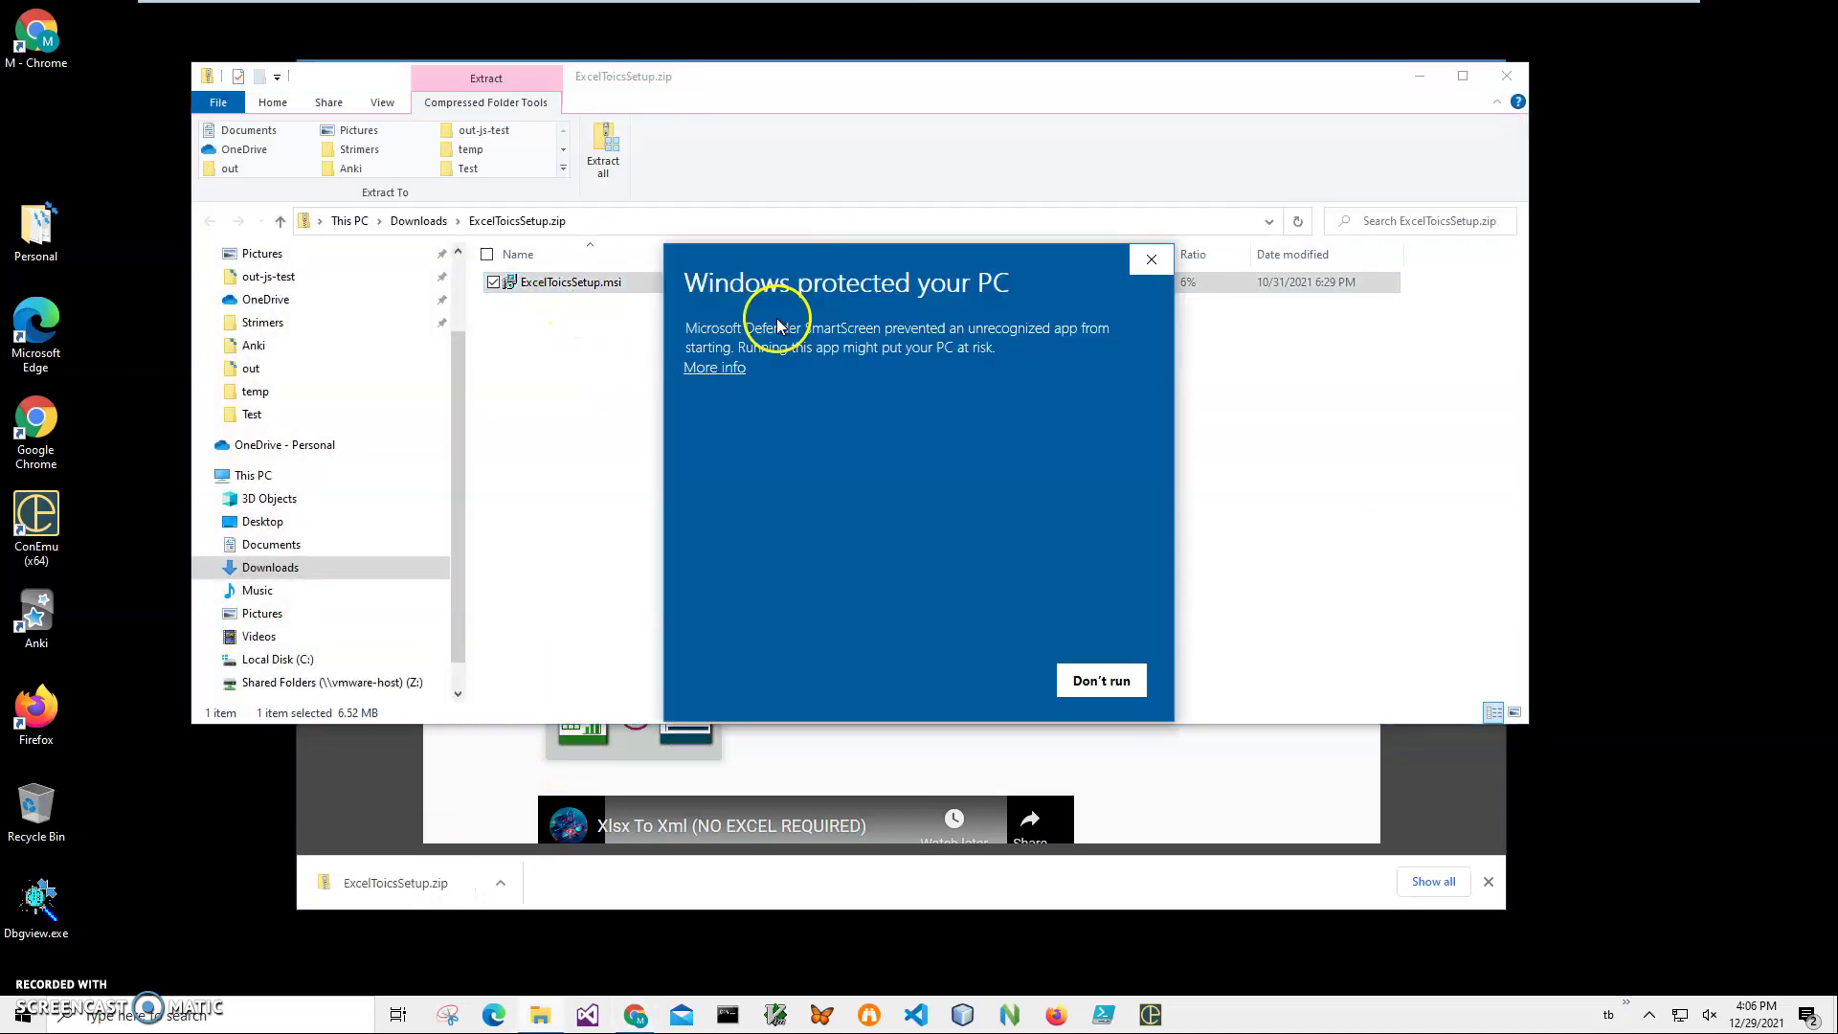
pyautogui.click(715, 368)
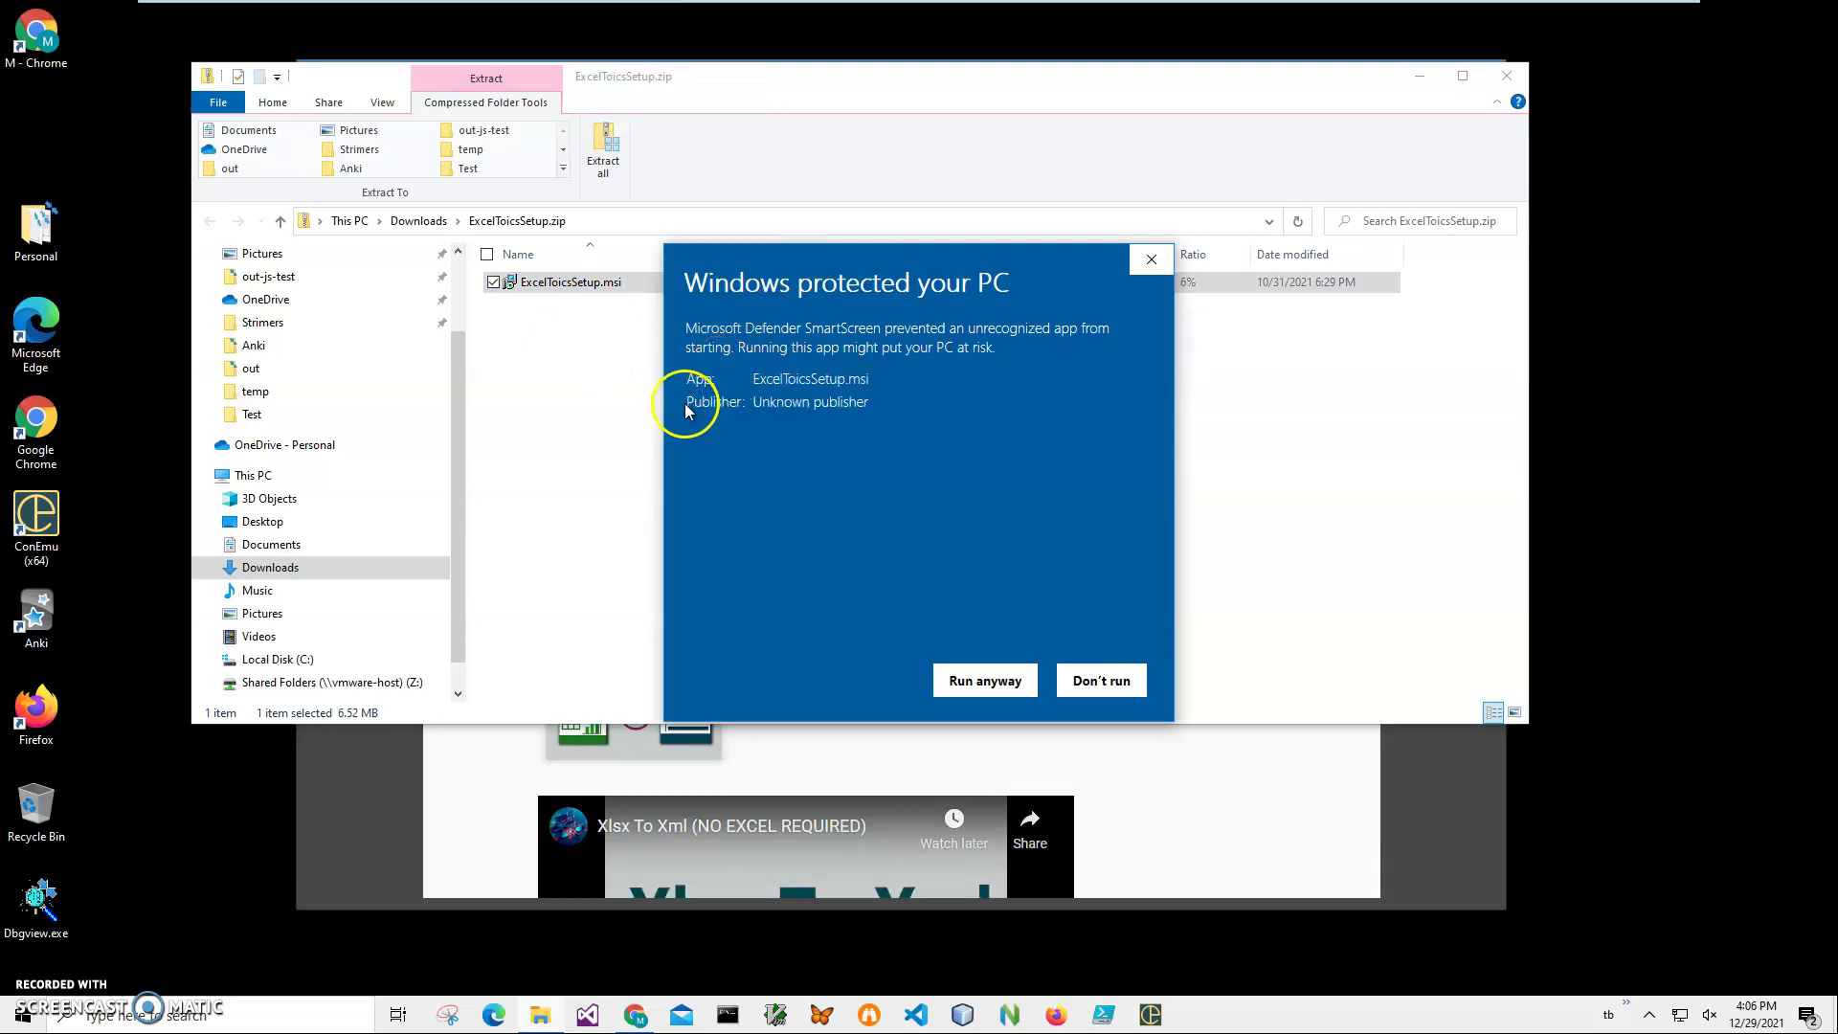
pyautogui.moveTo(690, 409); pyautogui.dragTo(934, 416)
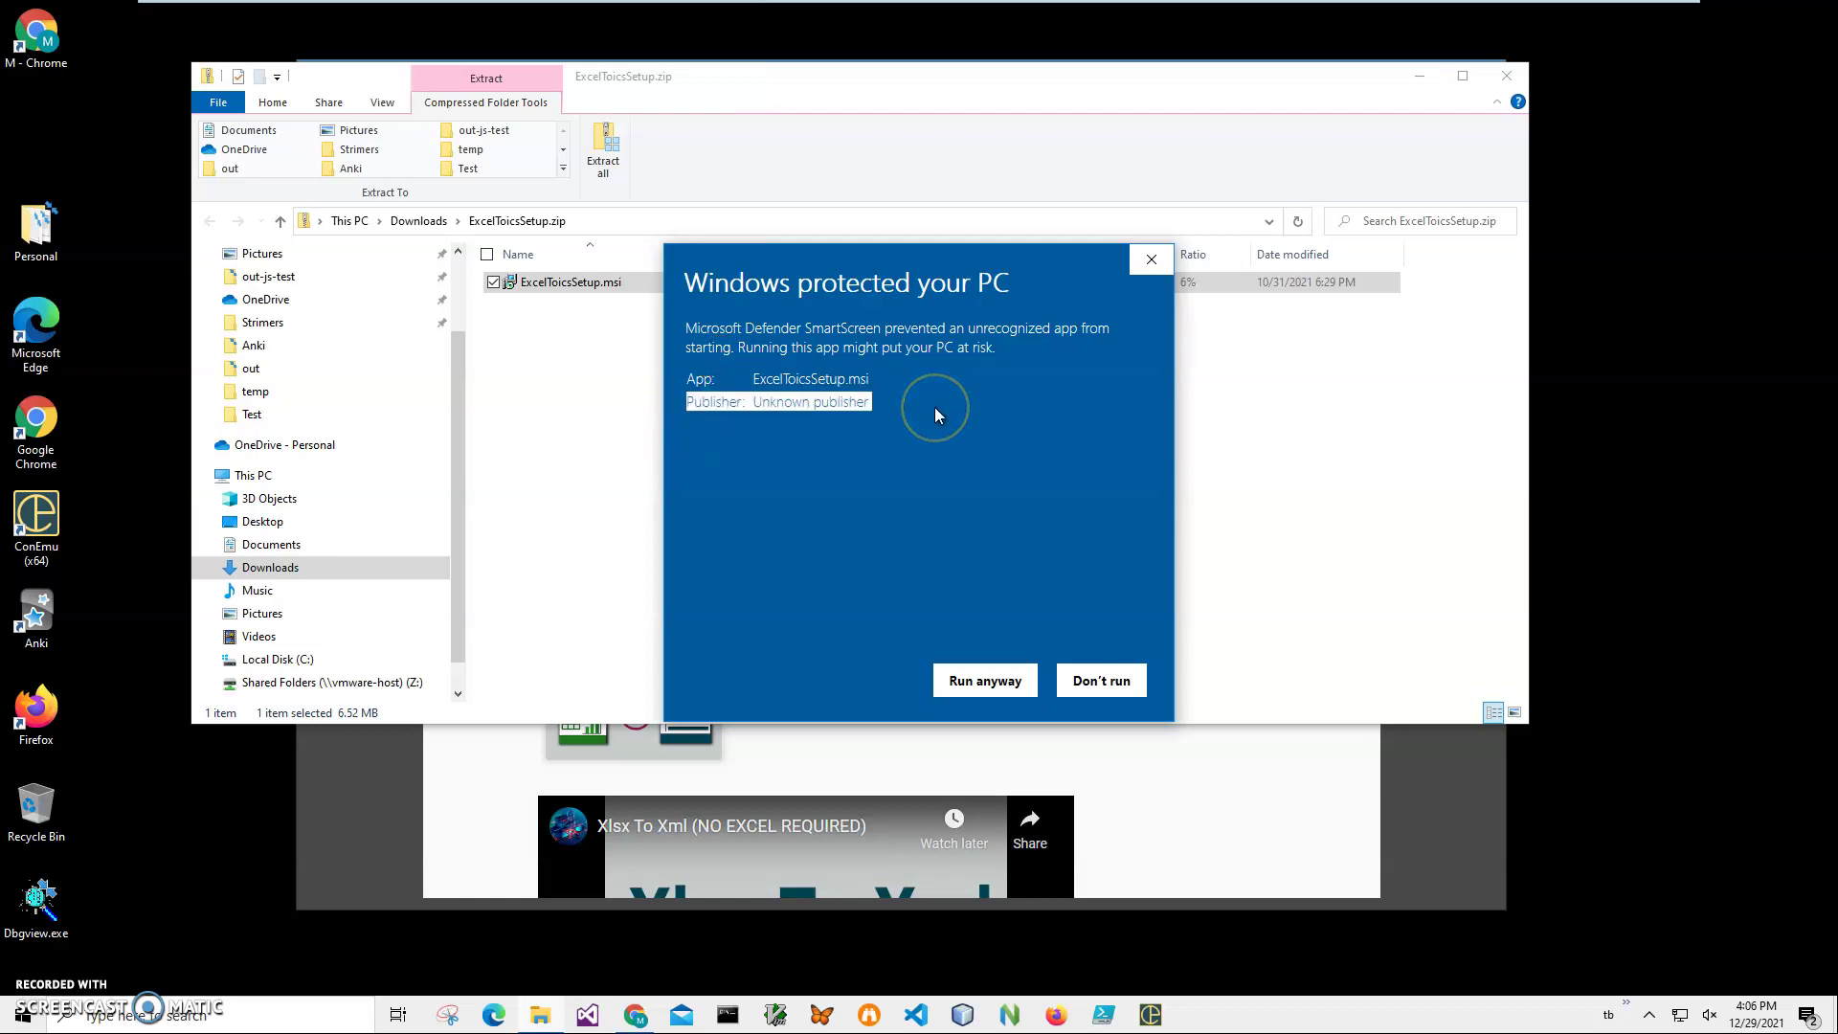
pyautogui.click(985, 681)
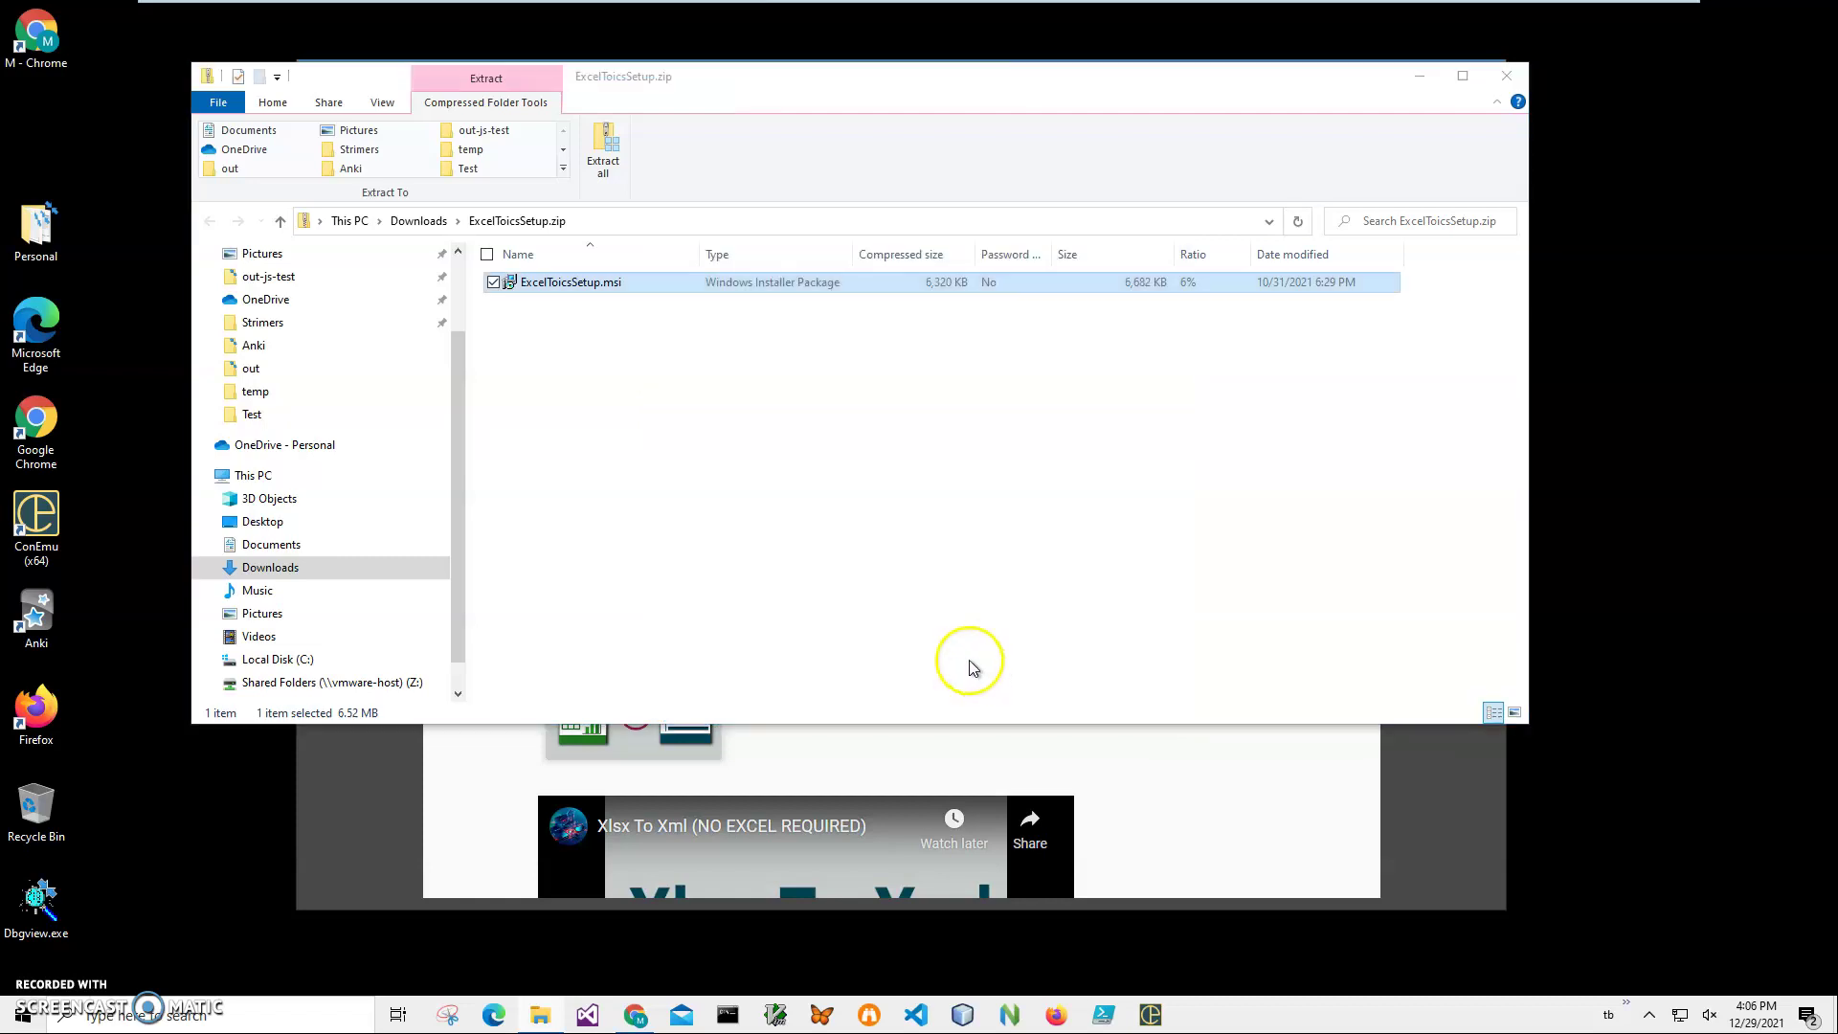
pyautogui.click(1001, 662)
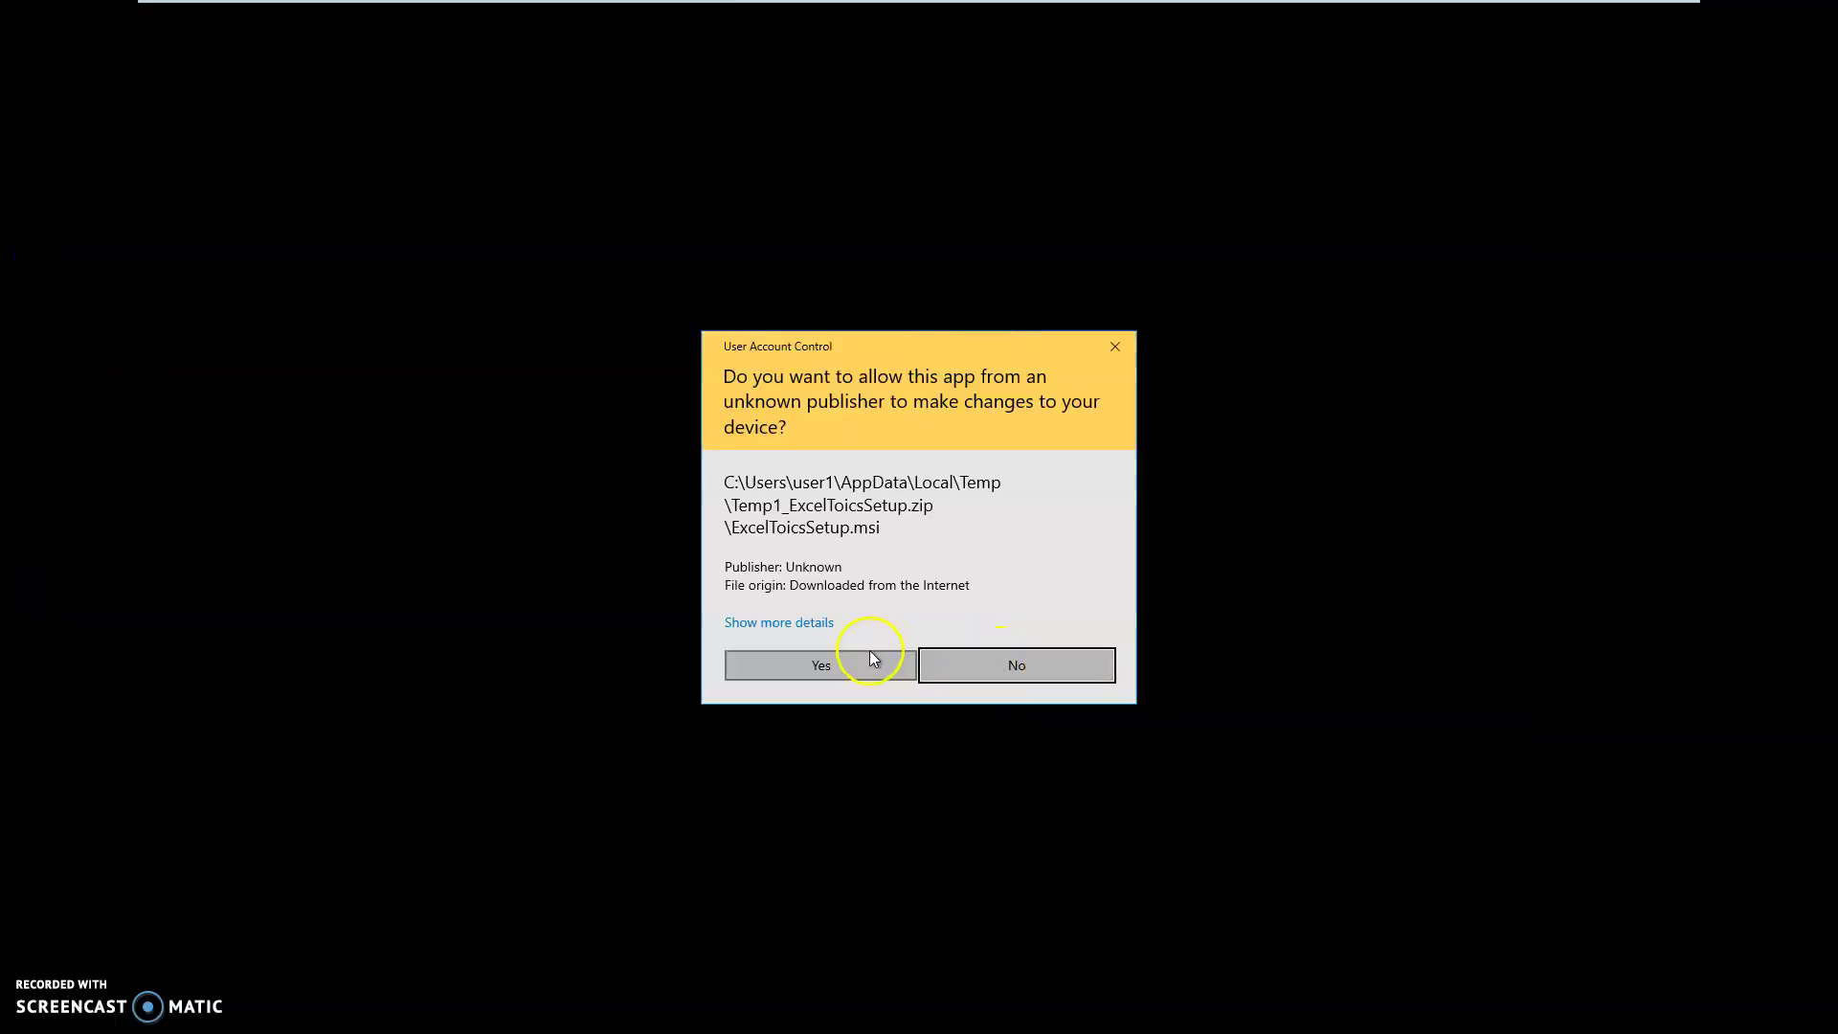
pyautogui.click(874, 655)
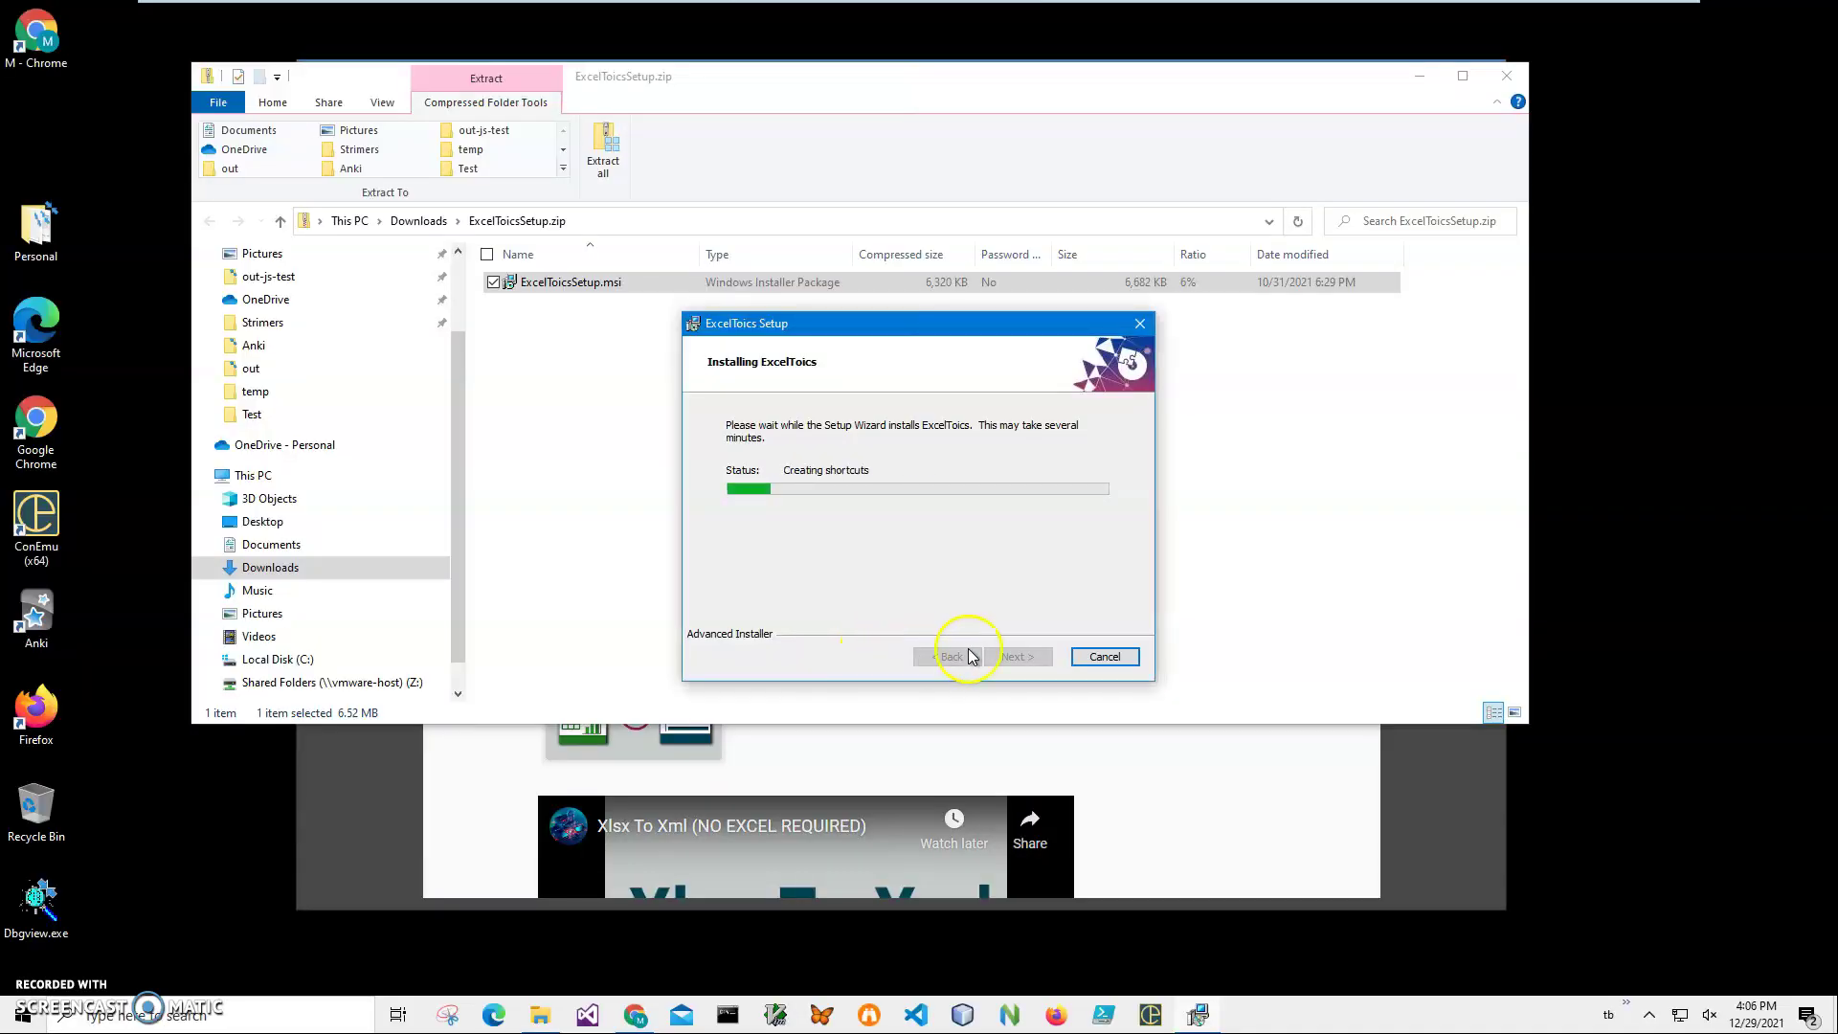
pyautogui.click(1013, 660)
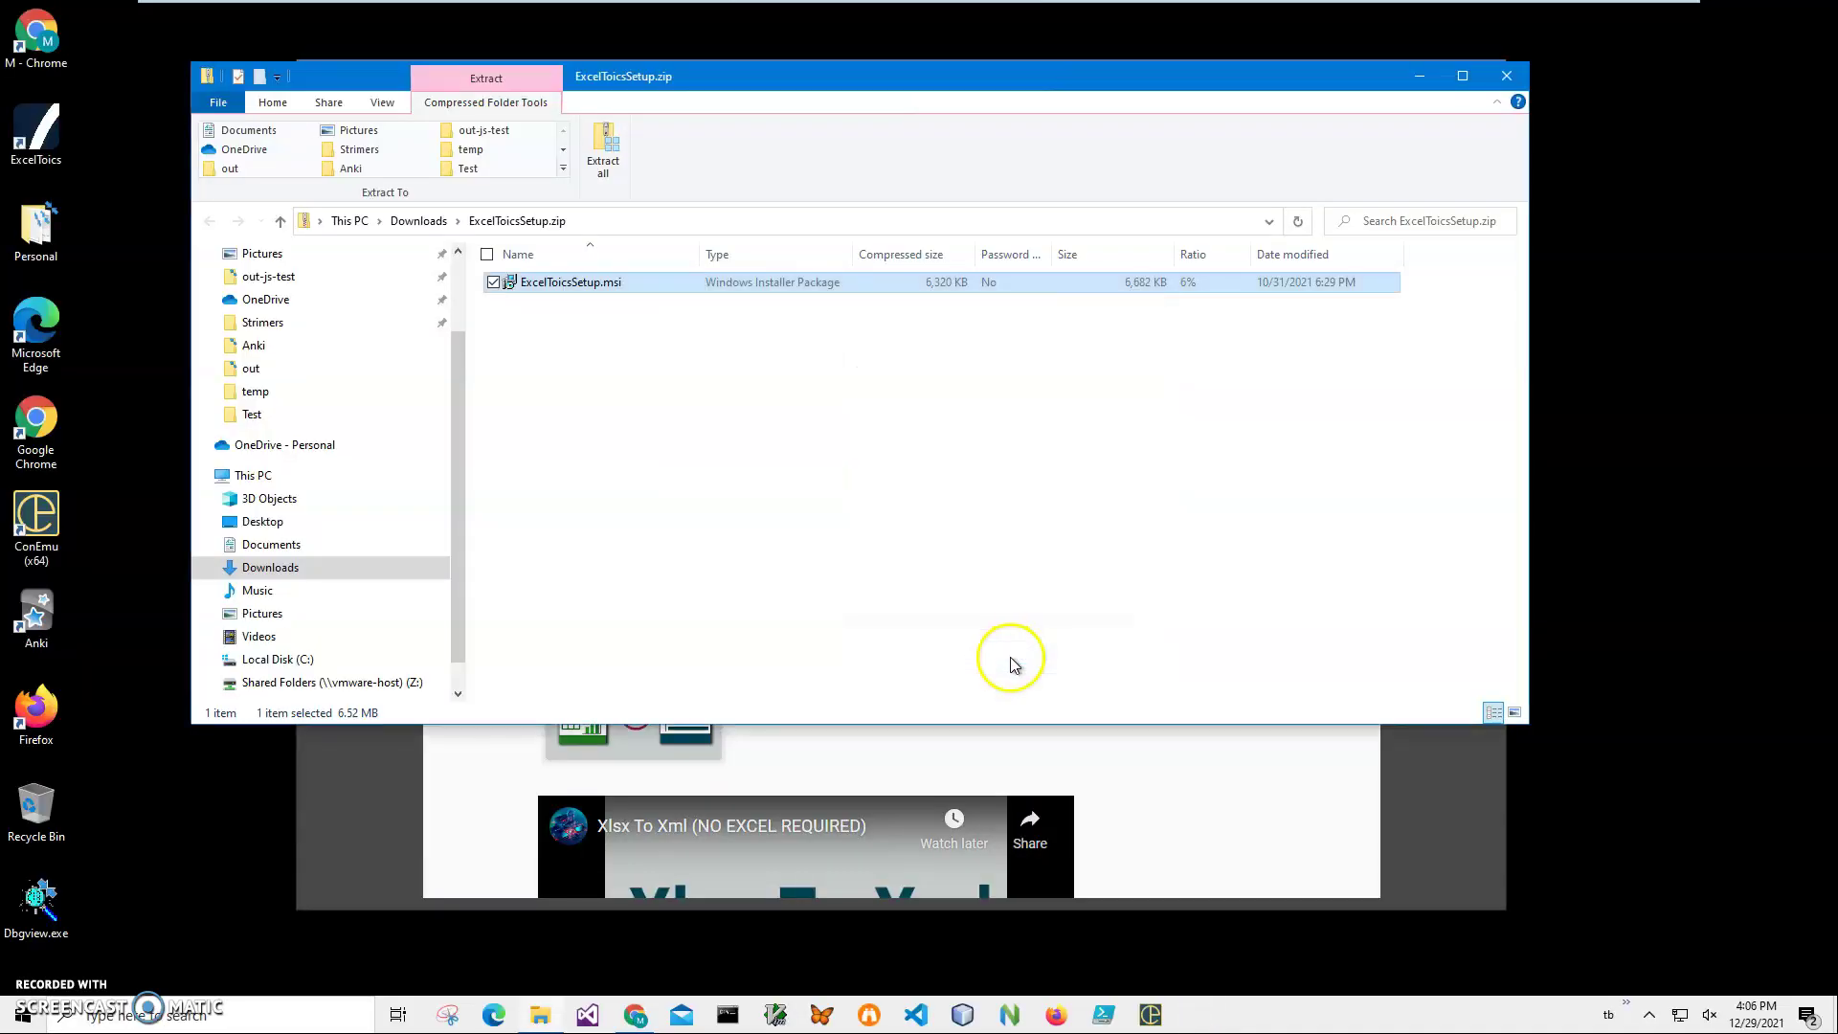
# Launch Excel To ics, then close the downloads folder and the browser.
pyautogui.doubleClick(59, 159)
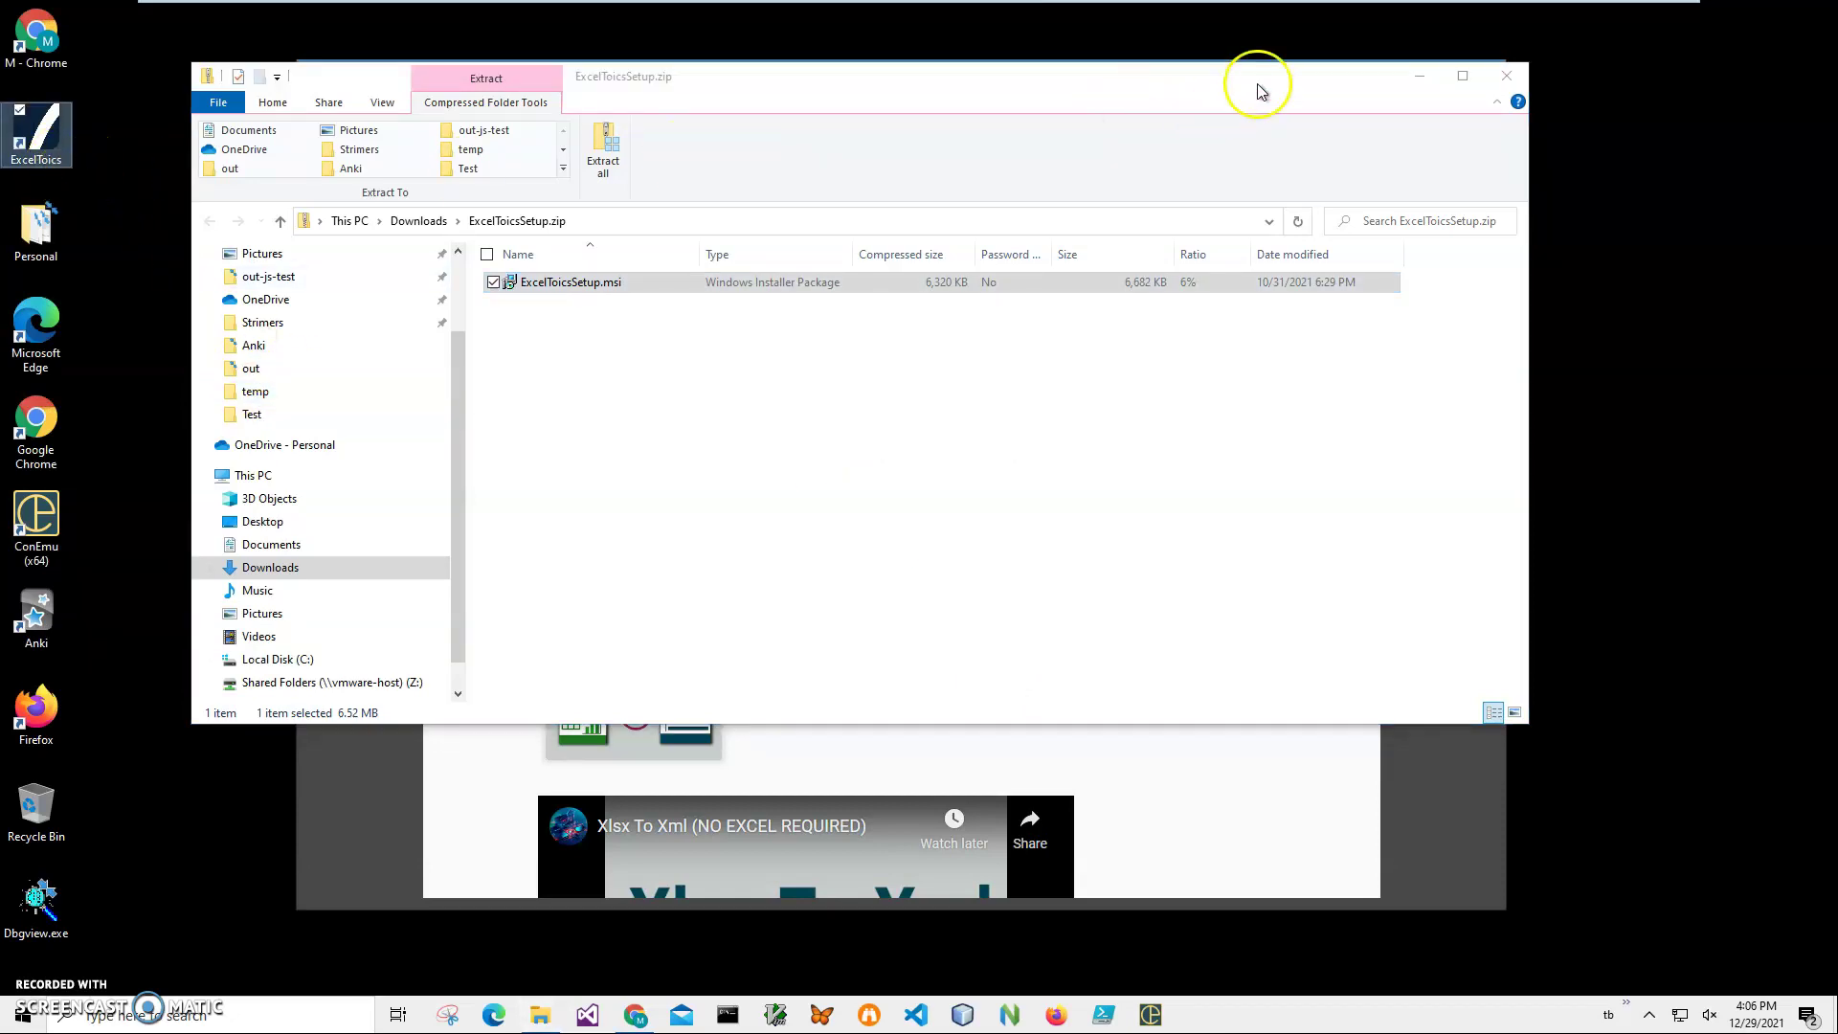
pyautogui.click(1506, 75)
pyautogui.click(1487, 76)
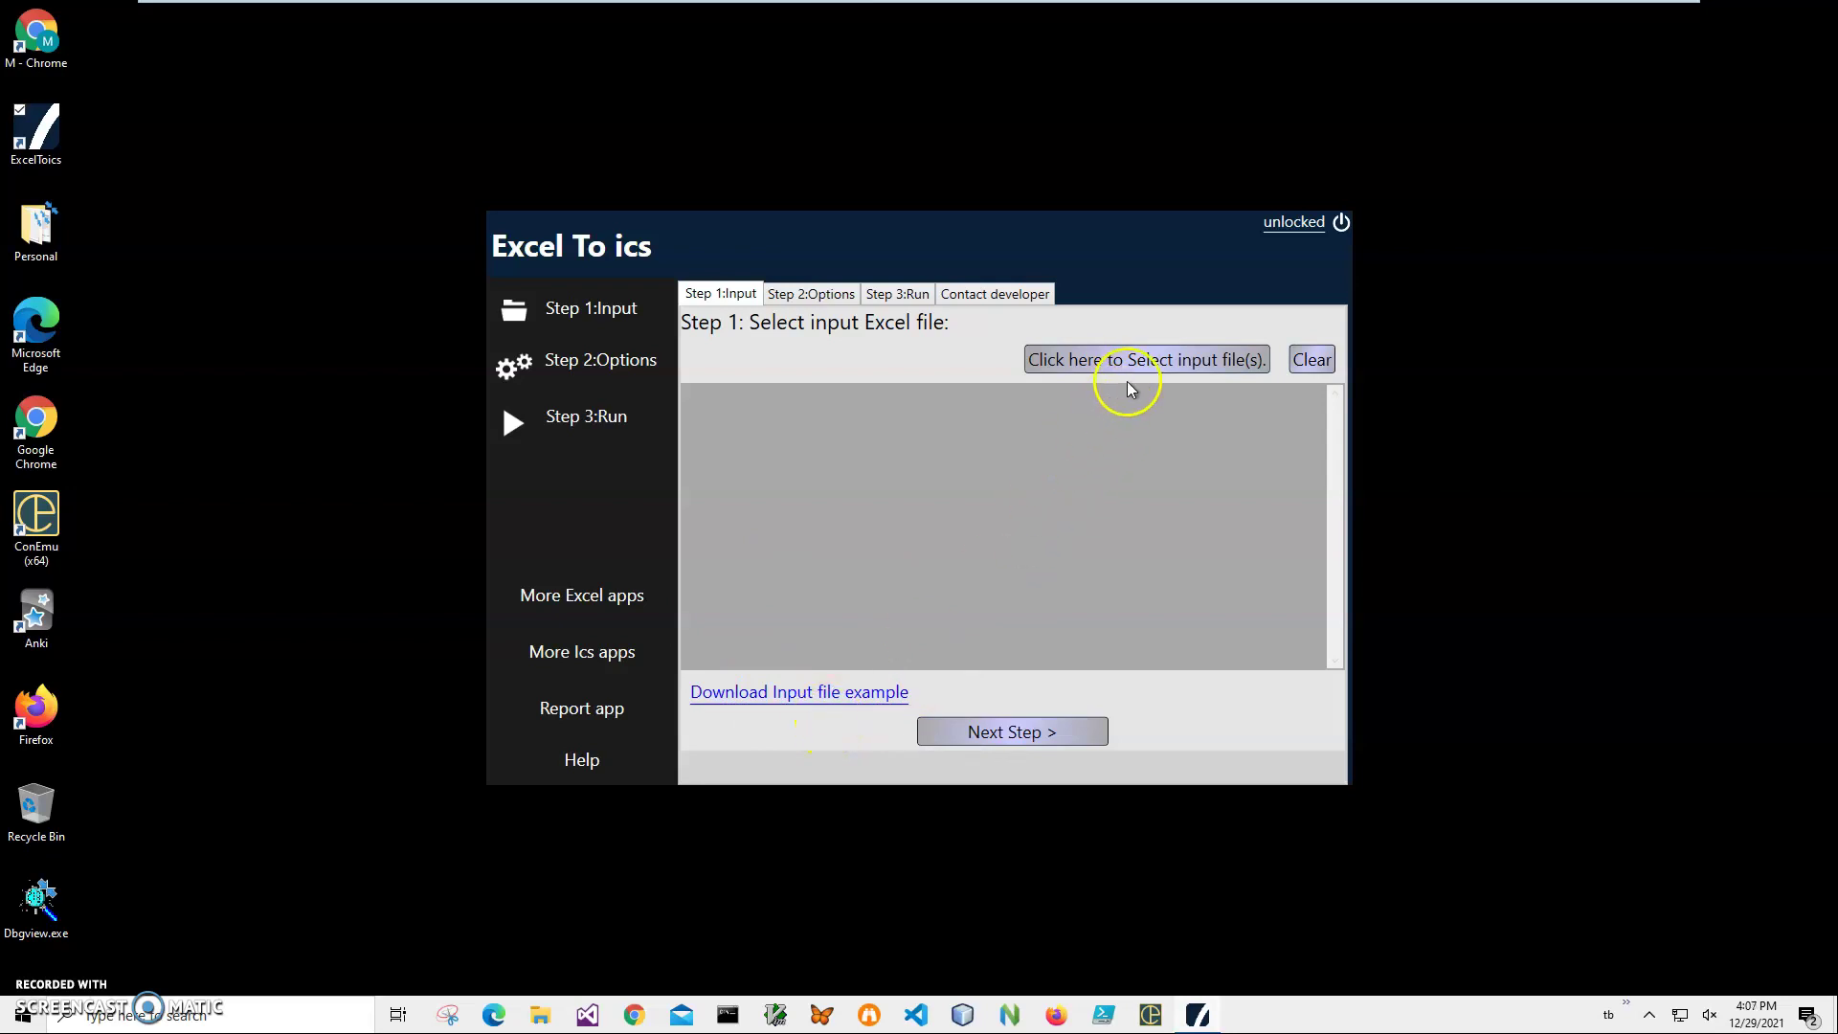
# Download and preview IcalFromSpreadsheetTemplate.xlsx, then close the preview and Chrome.
pyautogui.click(880, 693)
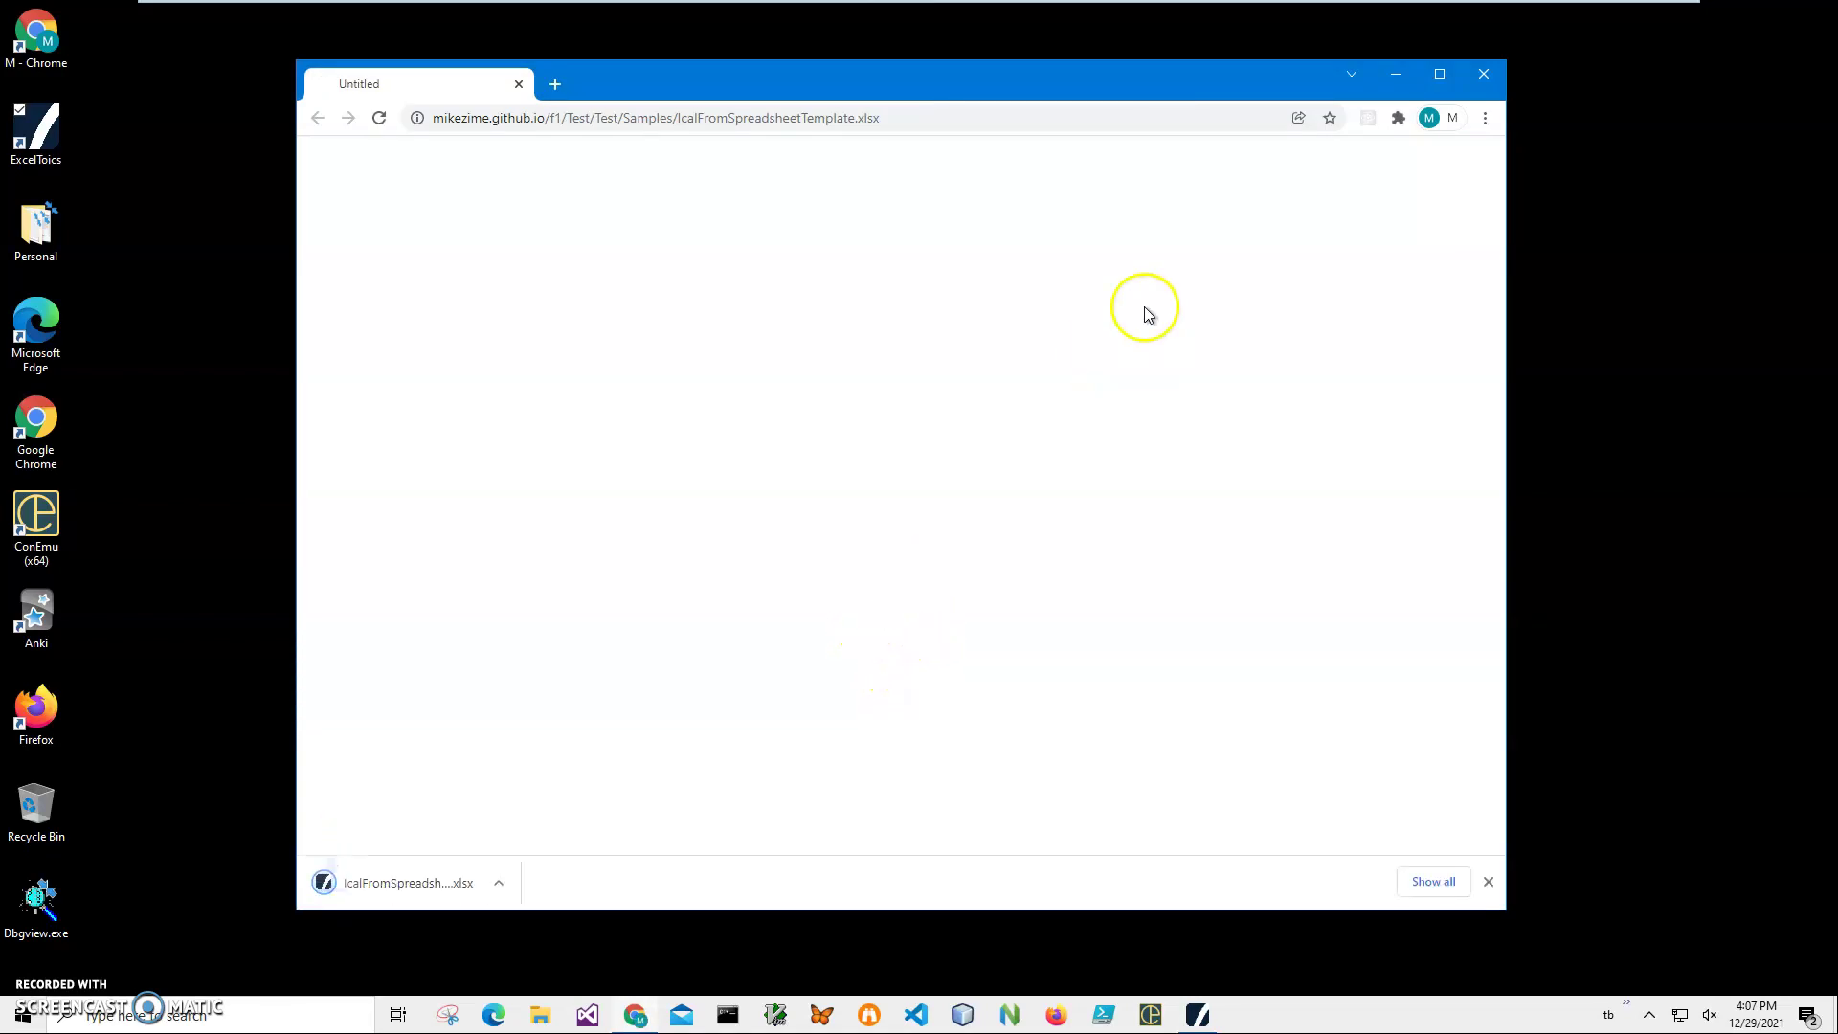
pyautogui.click(418, 888)
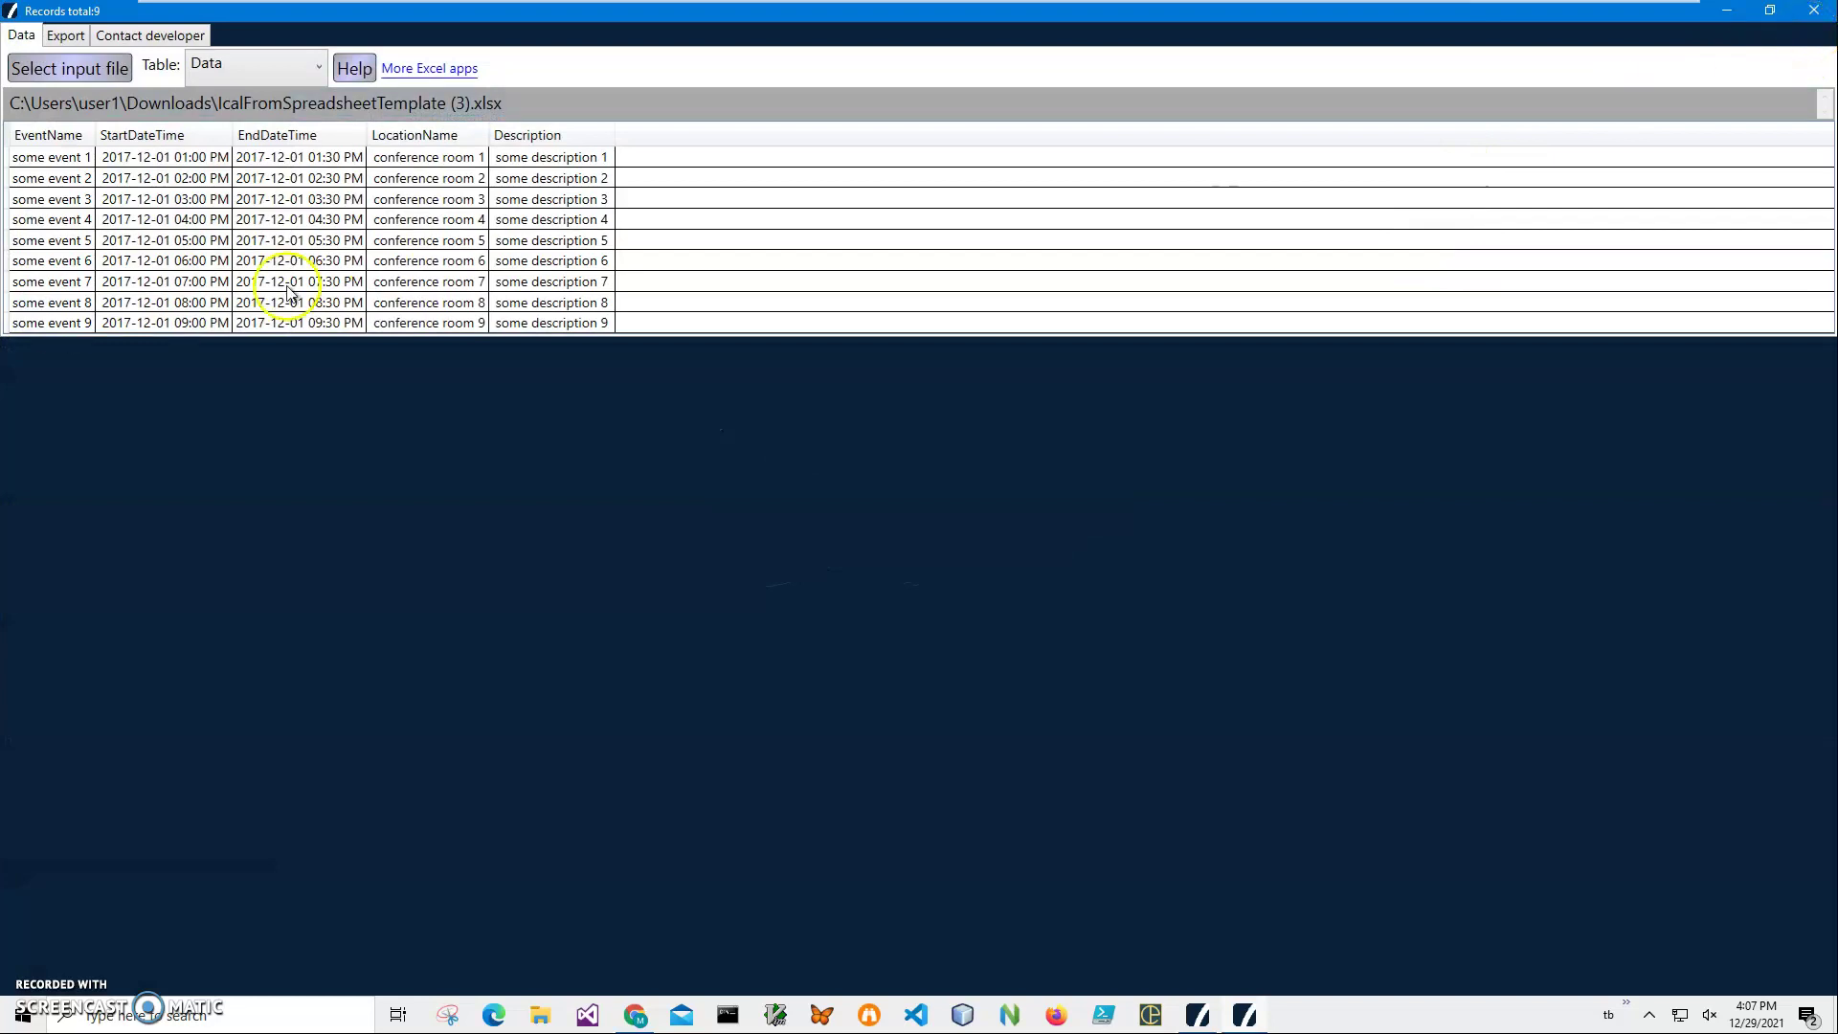
pyautogui.click(1815, 12)
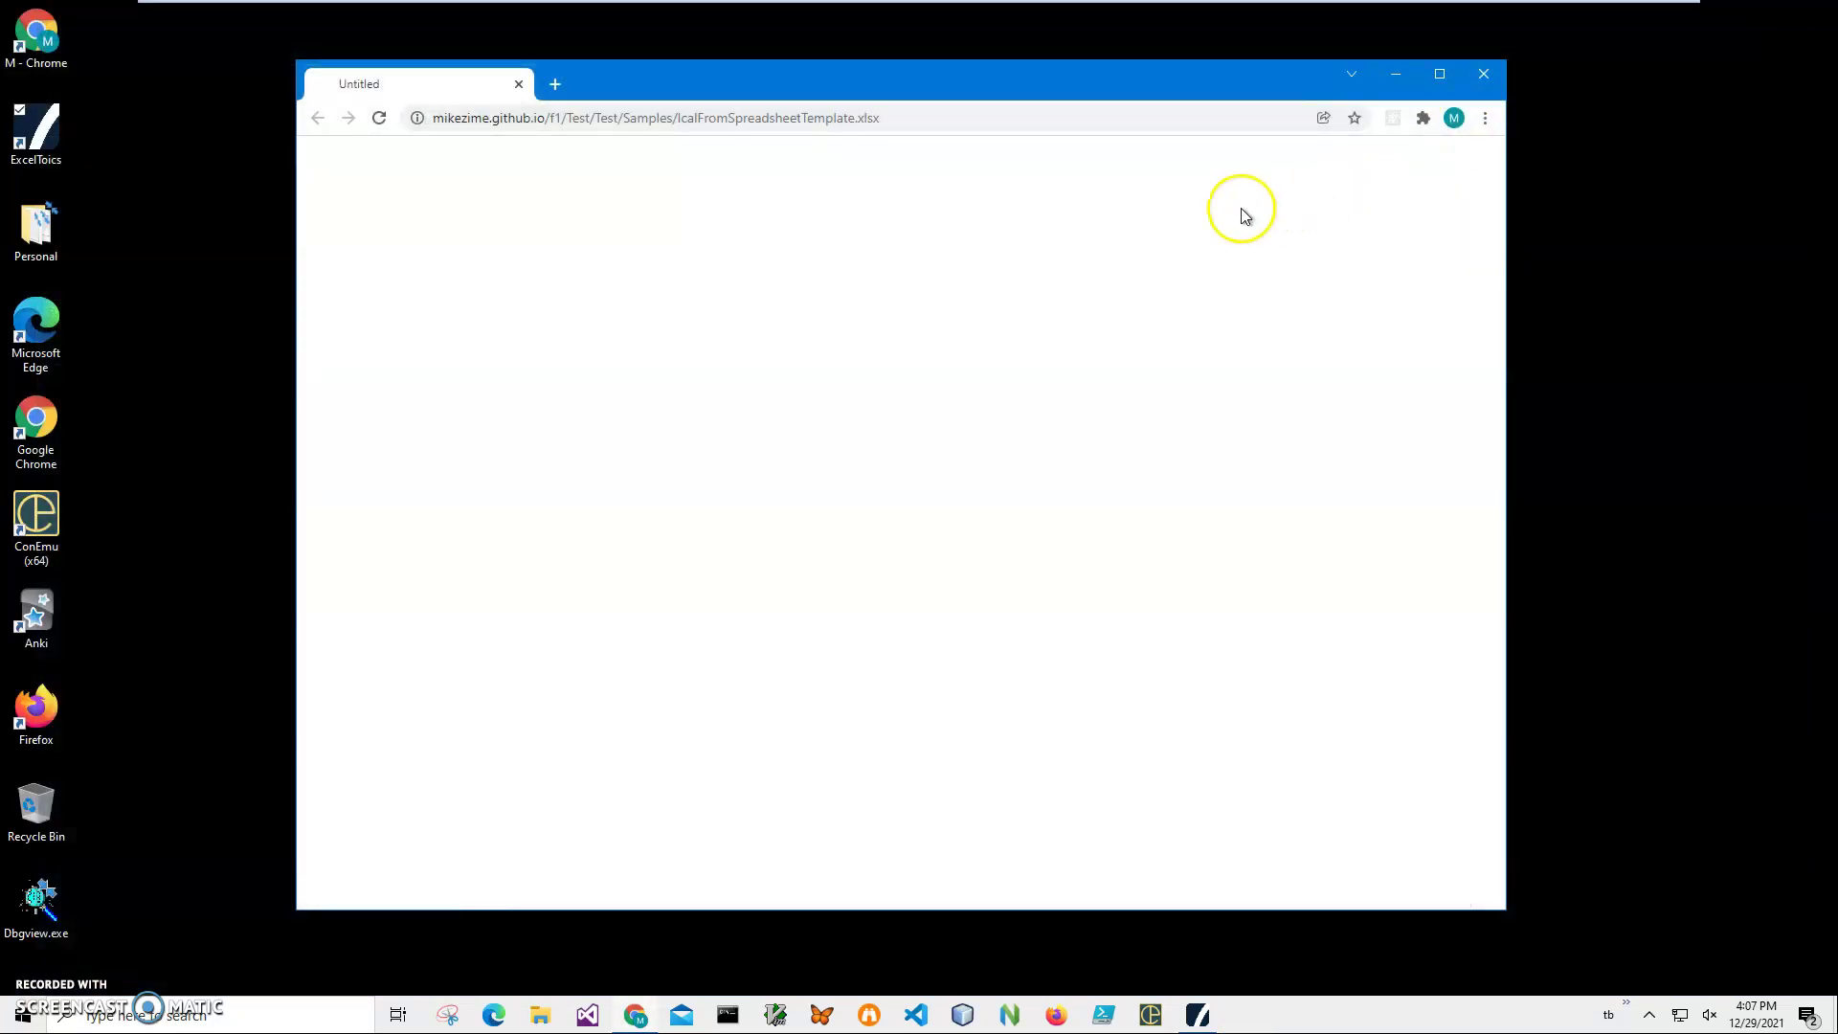
pyautogui.click(1484, 73)
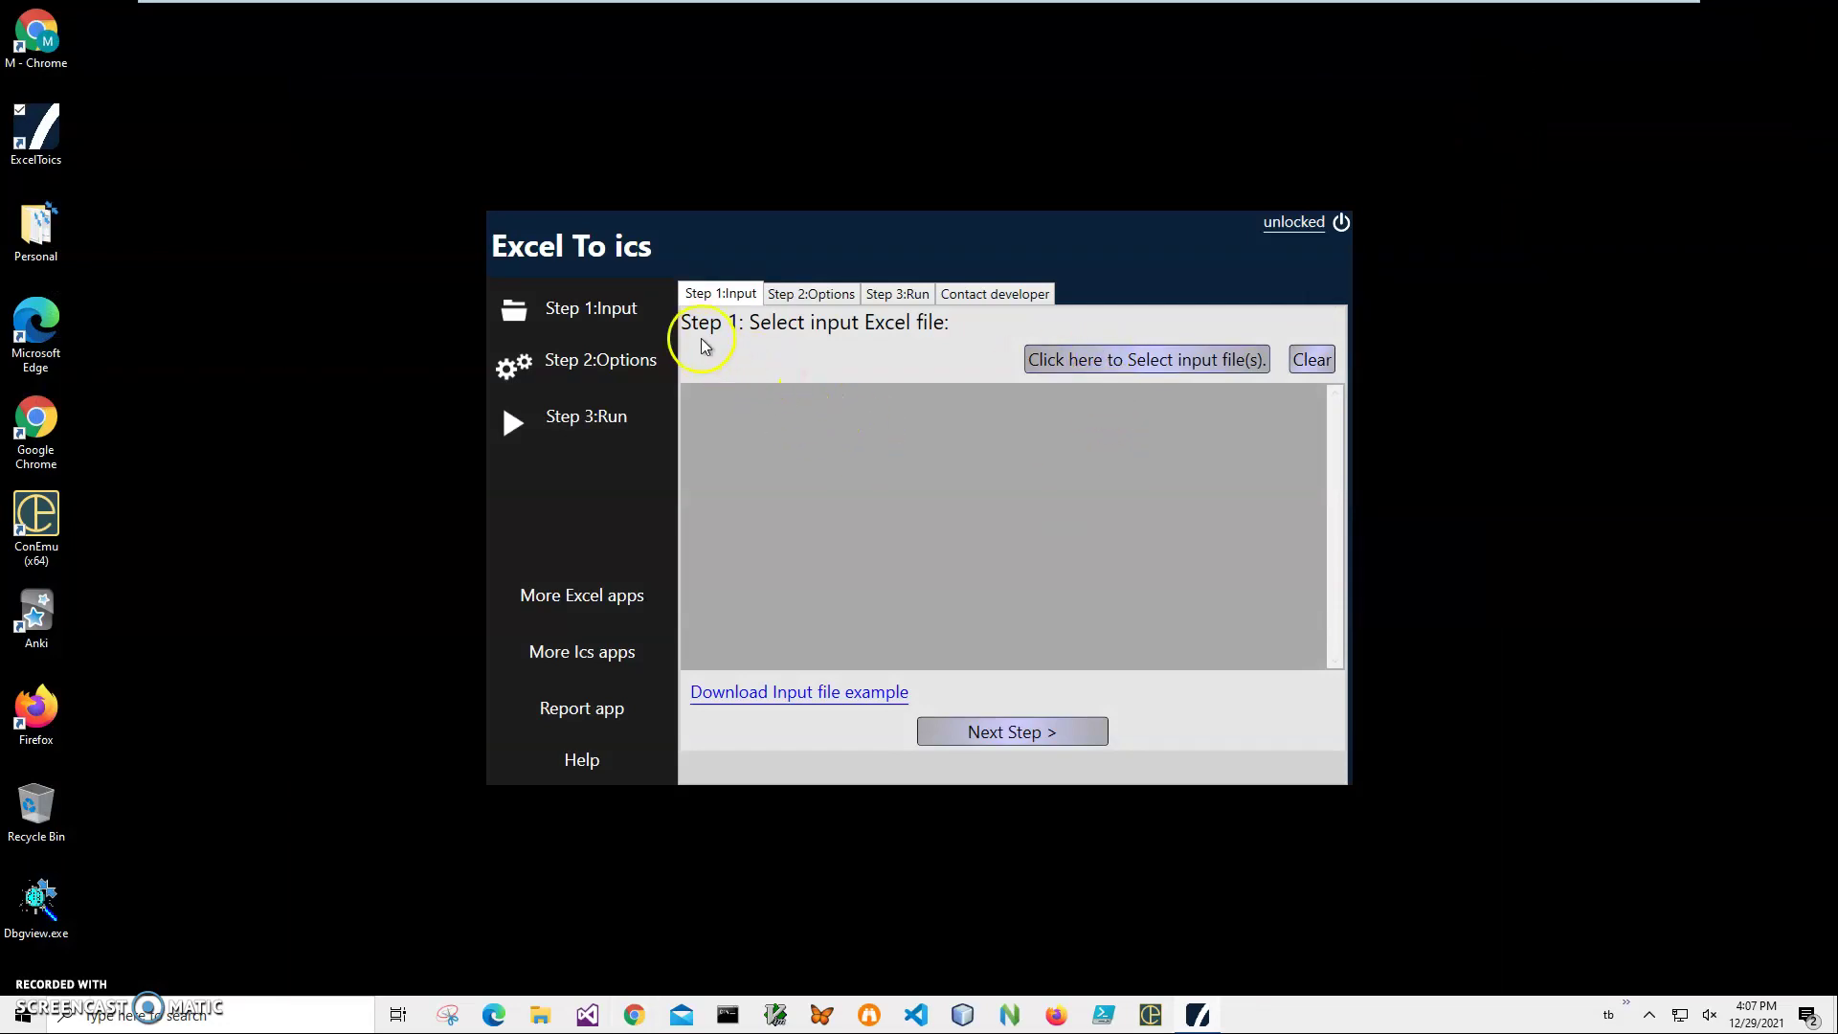
# Select MyCalendar.xlsx as the input file and go to Step 2.
pyautogui.click(1090, 360)
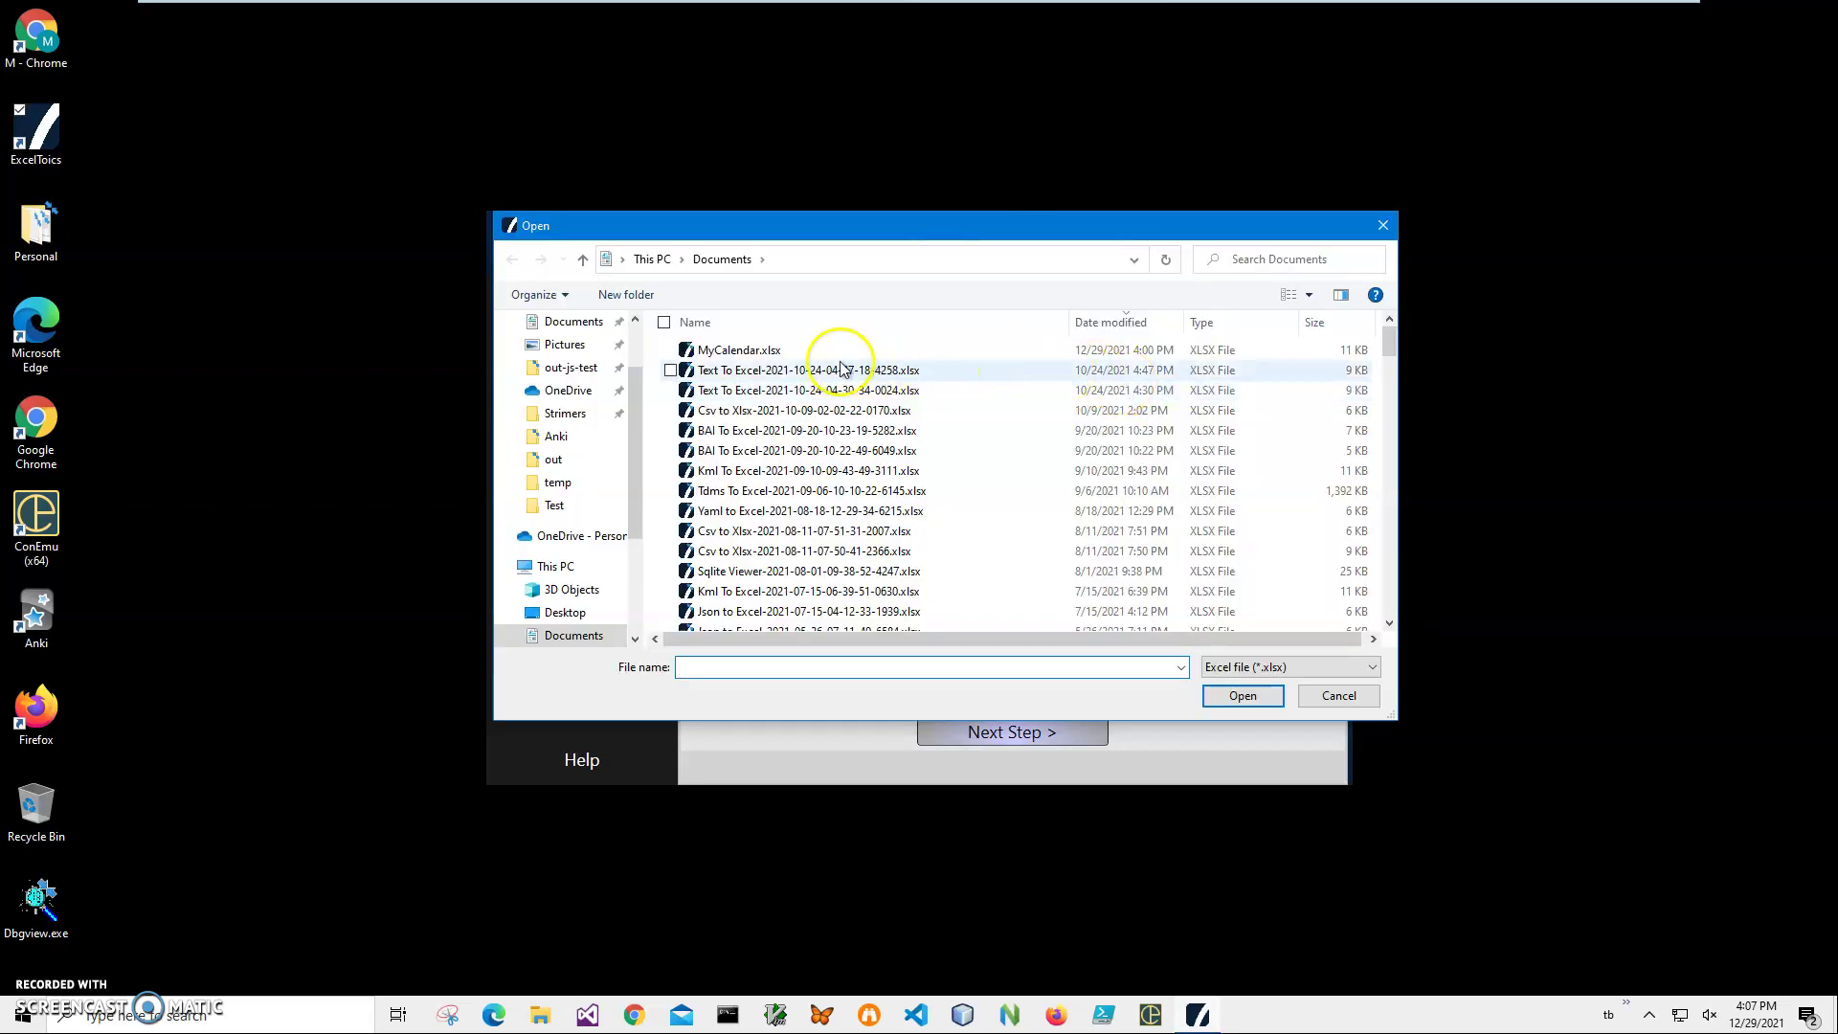
pyautogui.doubleClick(790, 359)
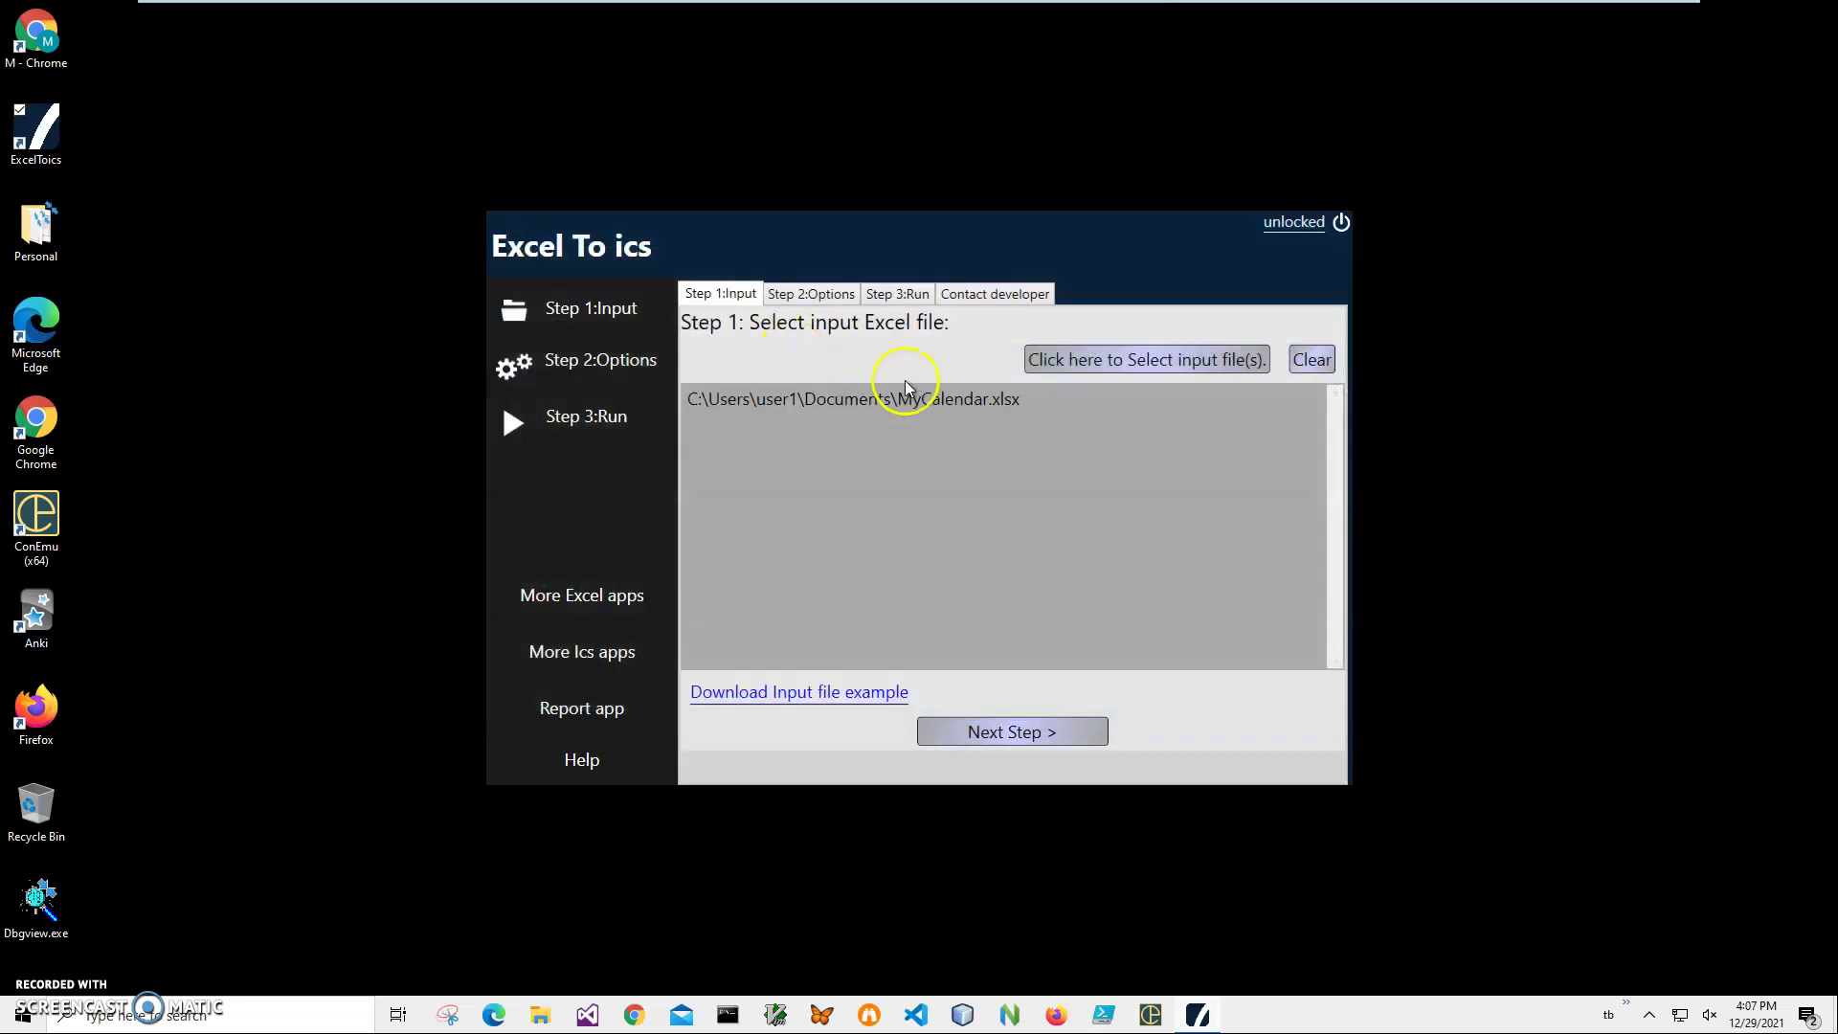
pyautogui.click(994, 750)
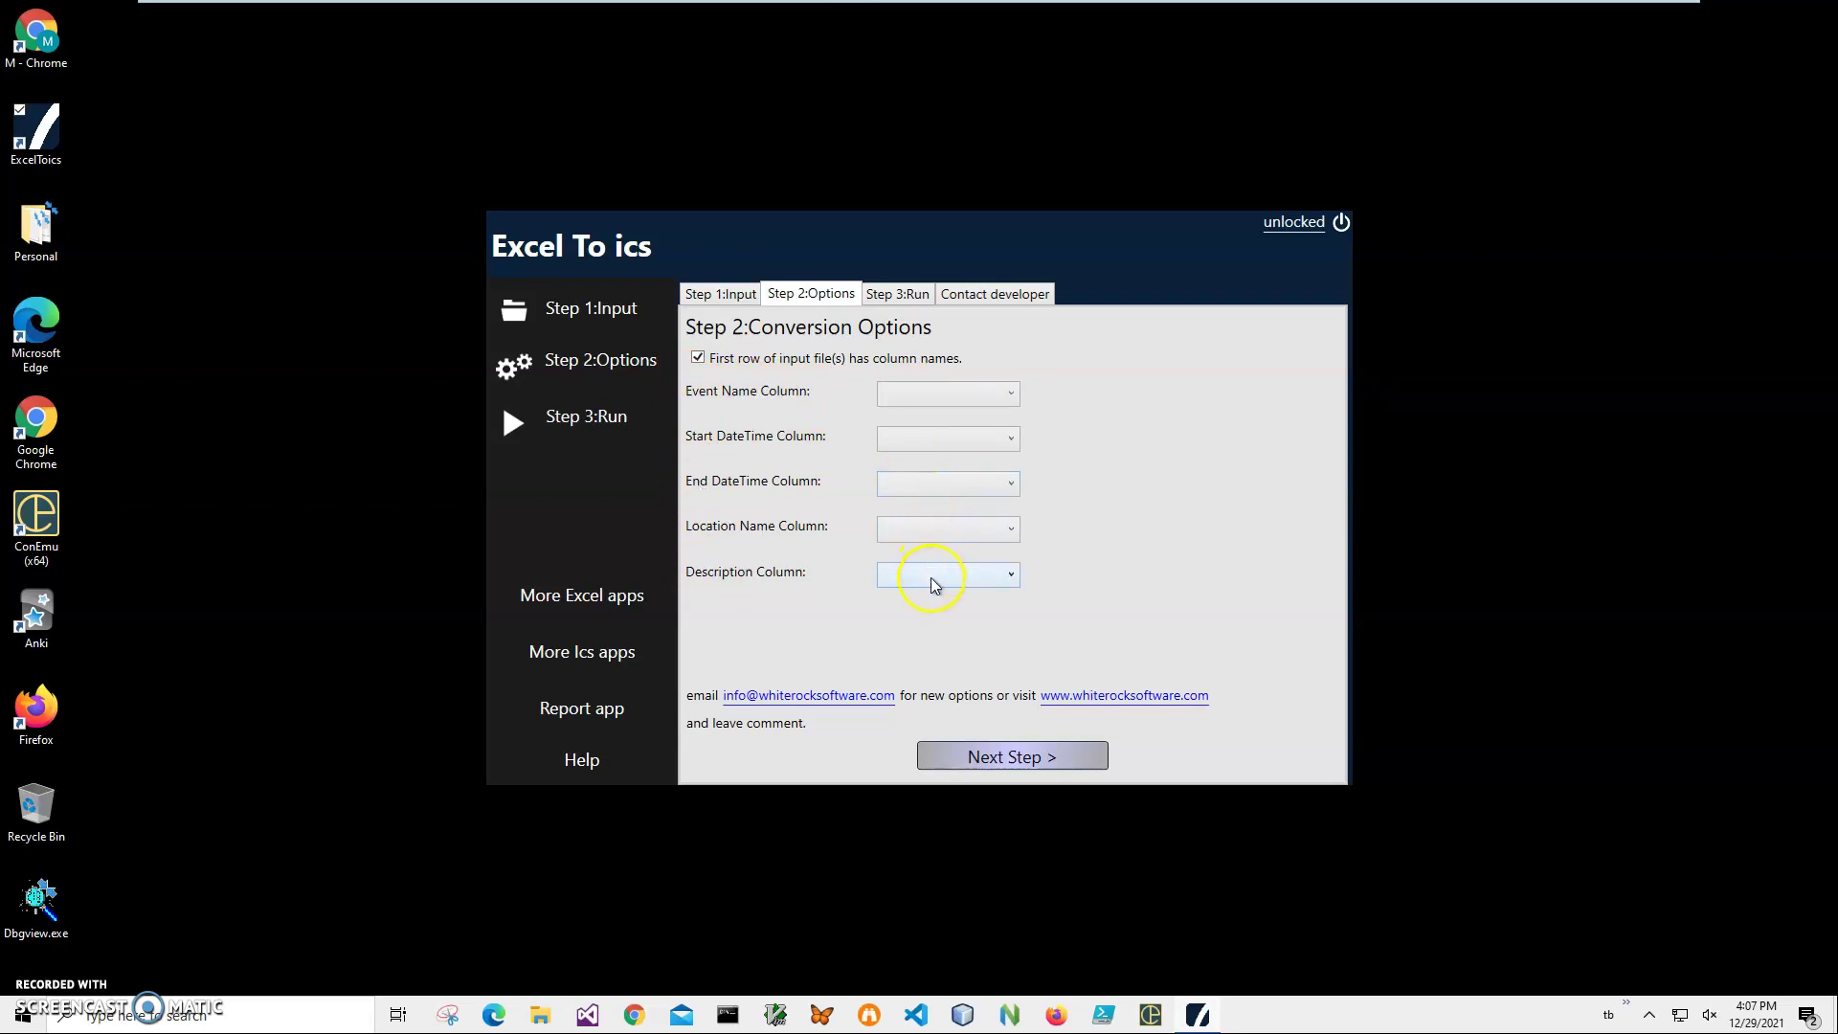
# Map the EventName, StartDateTime, EndDateTime, LocationName and Description columns, then advance.
pyautogui.click(945, 397)
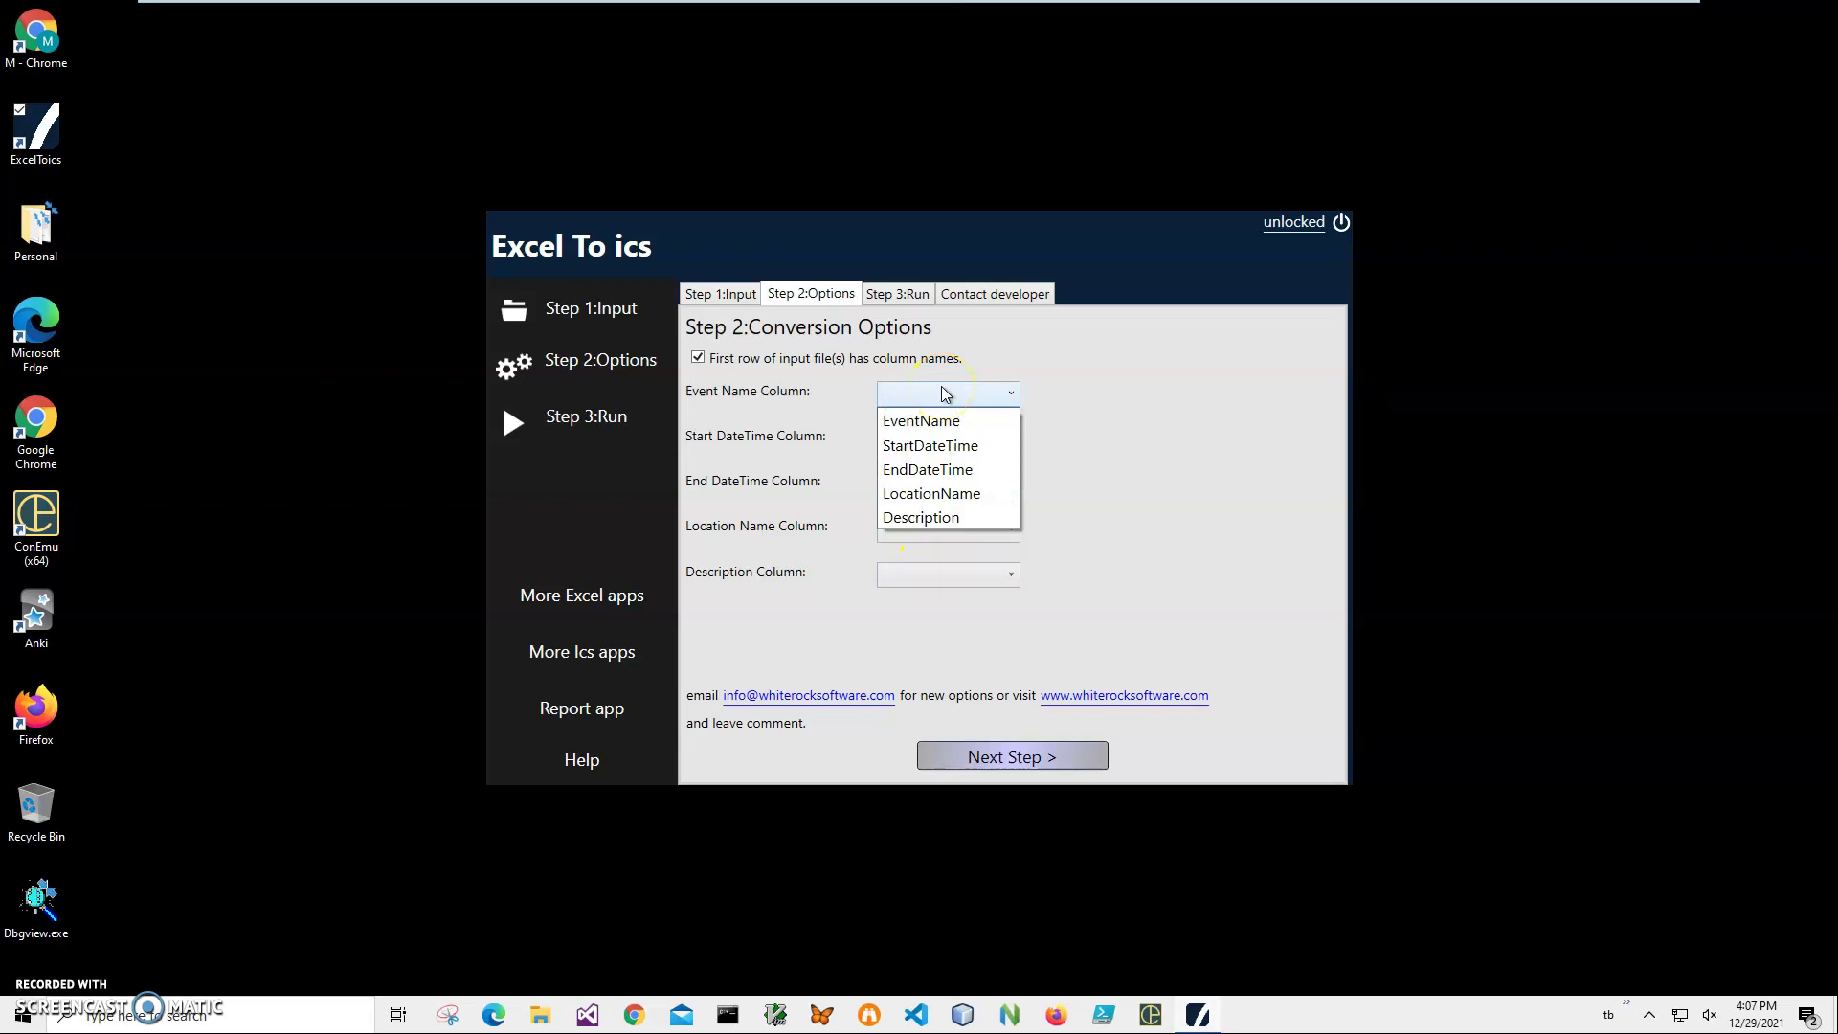
pyautogui.click(900, 423)
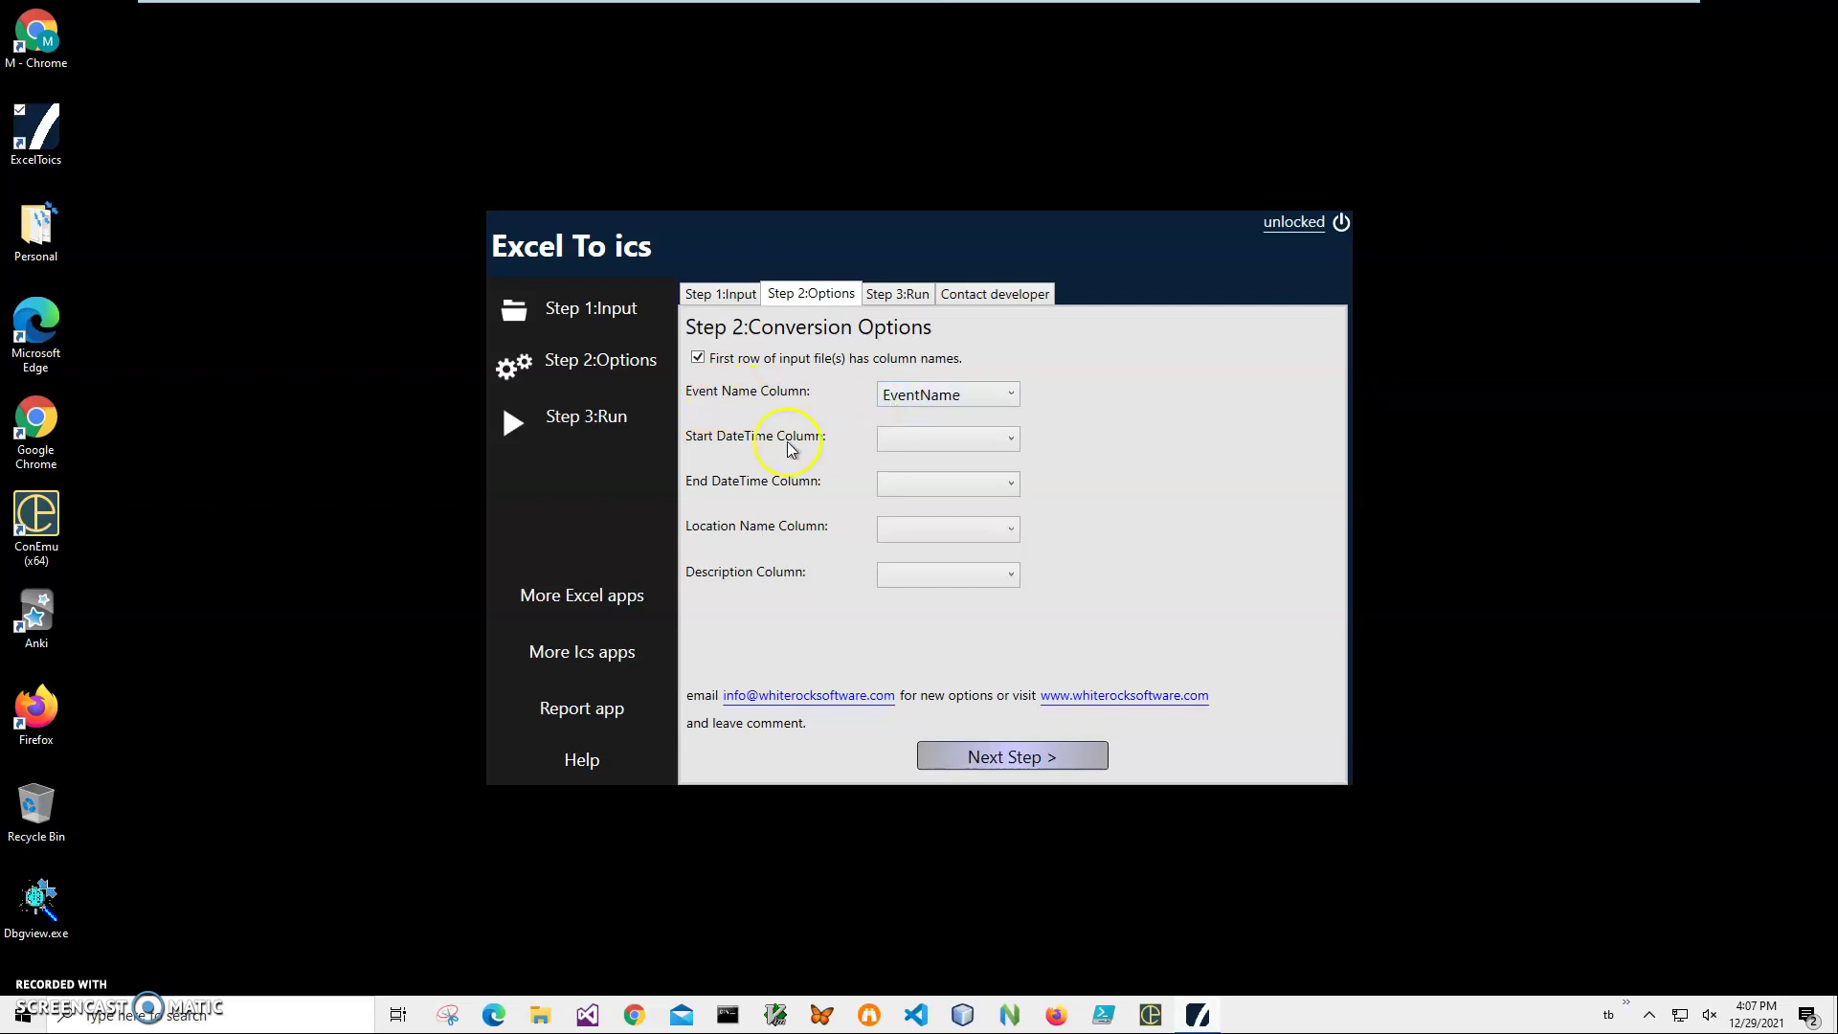
pyautogui.click(970, 446)
pyautogui.click(950, 481)
pyautogui.click(929, 491)
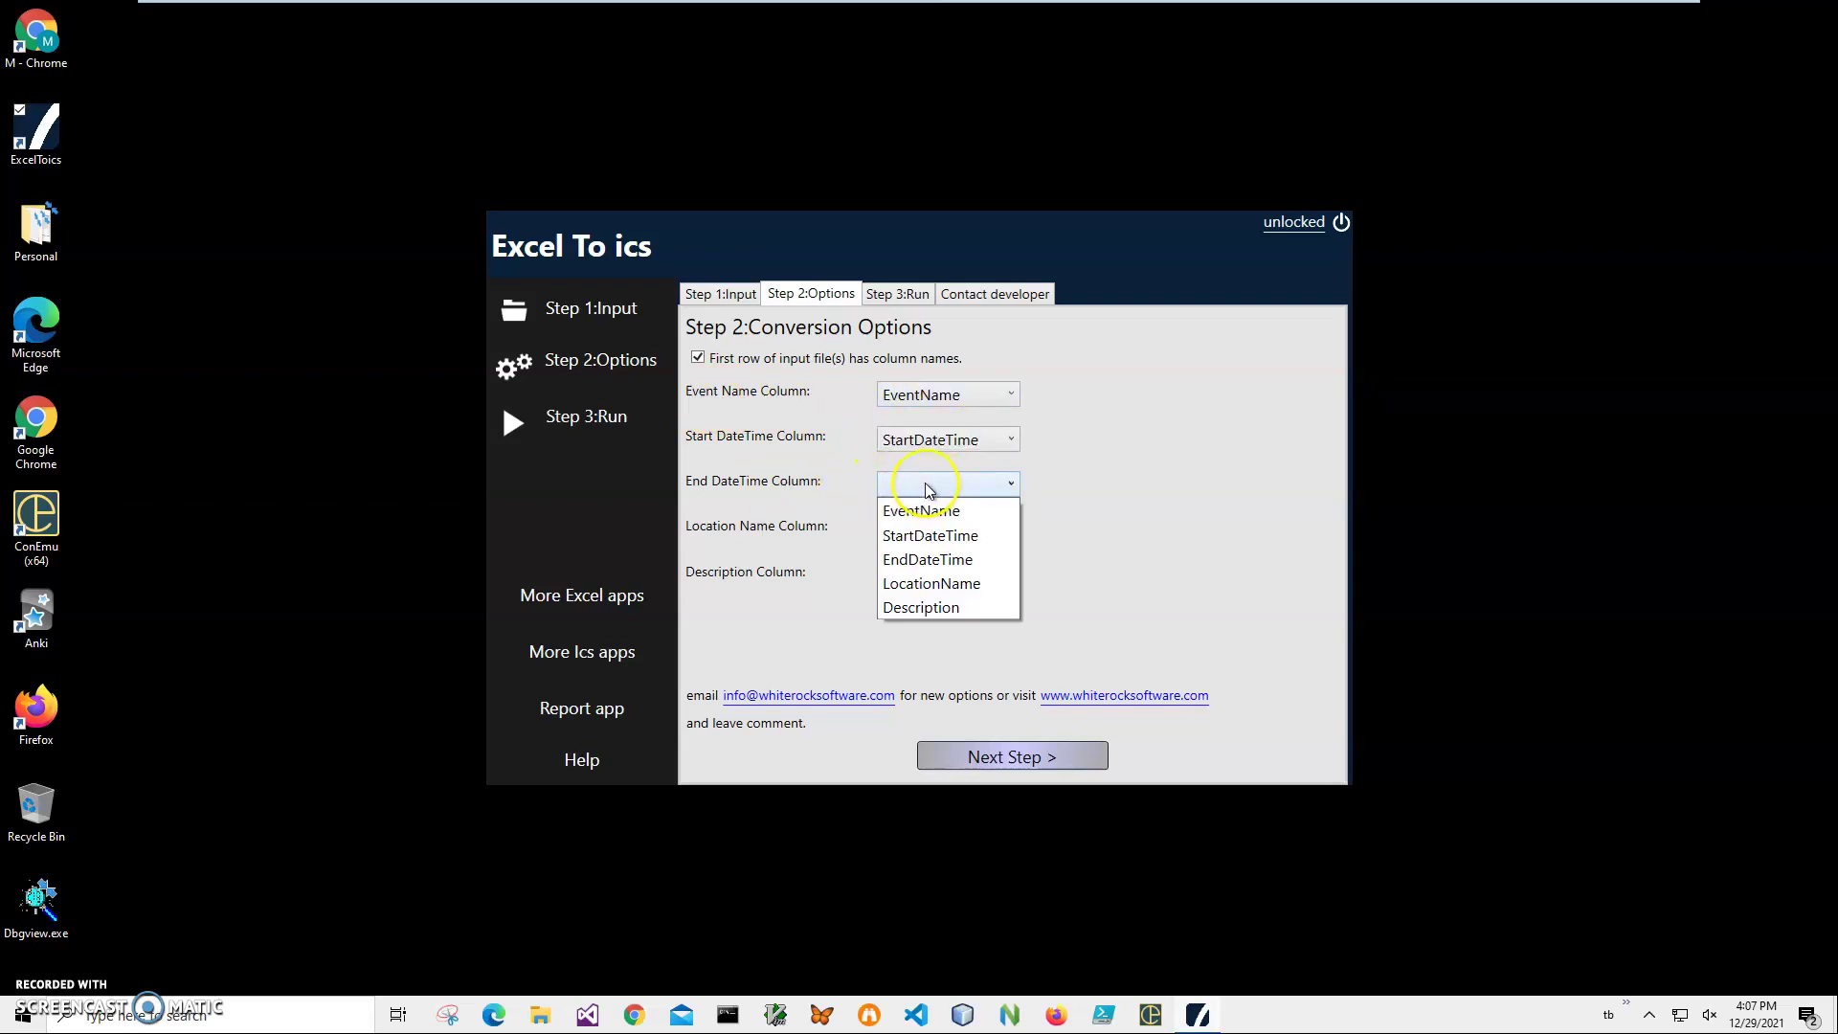
pyautogui.click(919, 560)
pyautogui.click(897, 530)
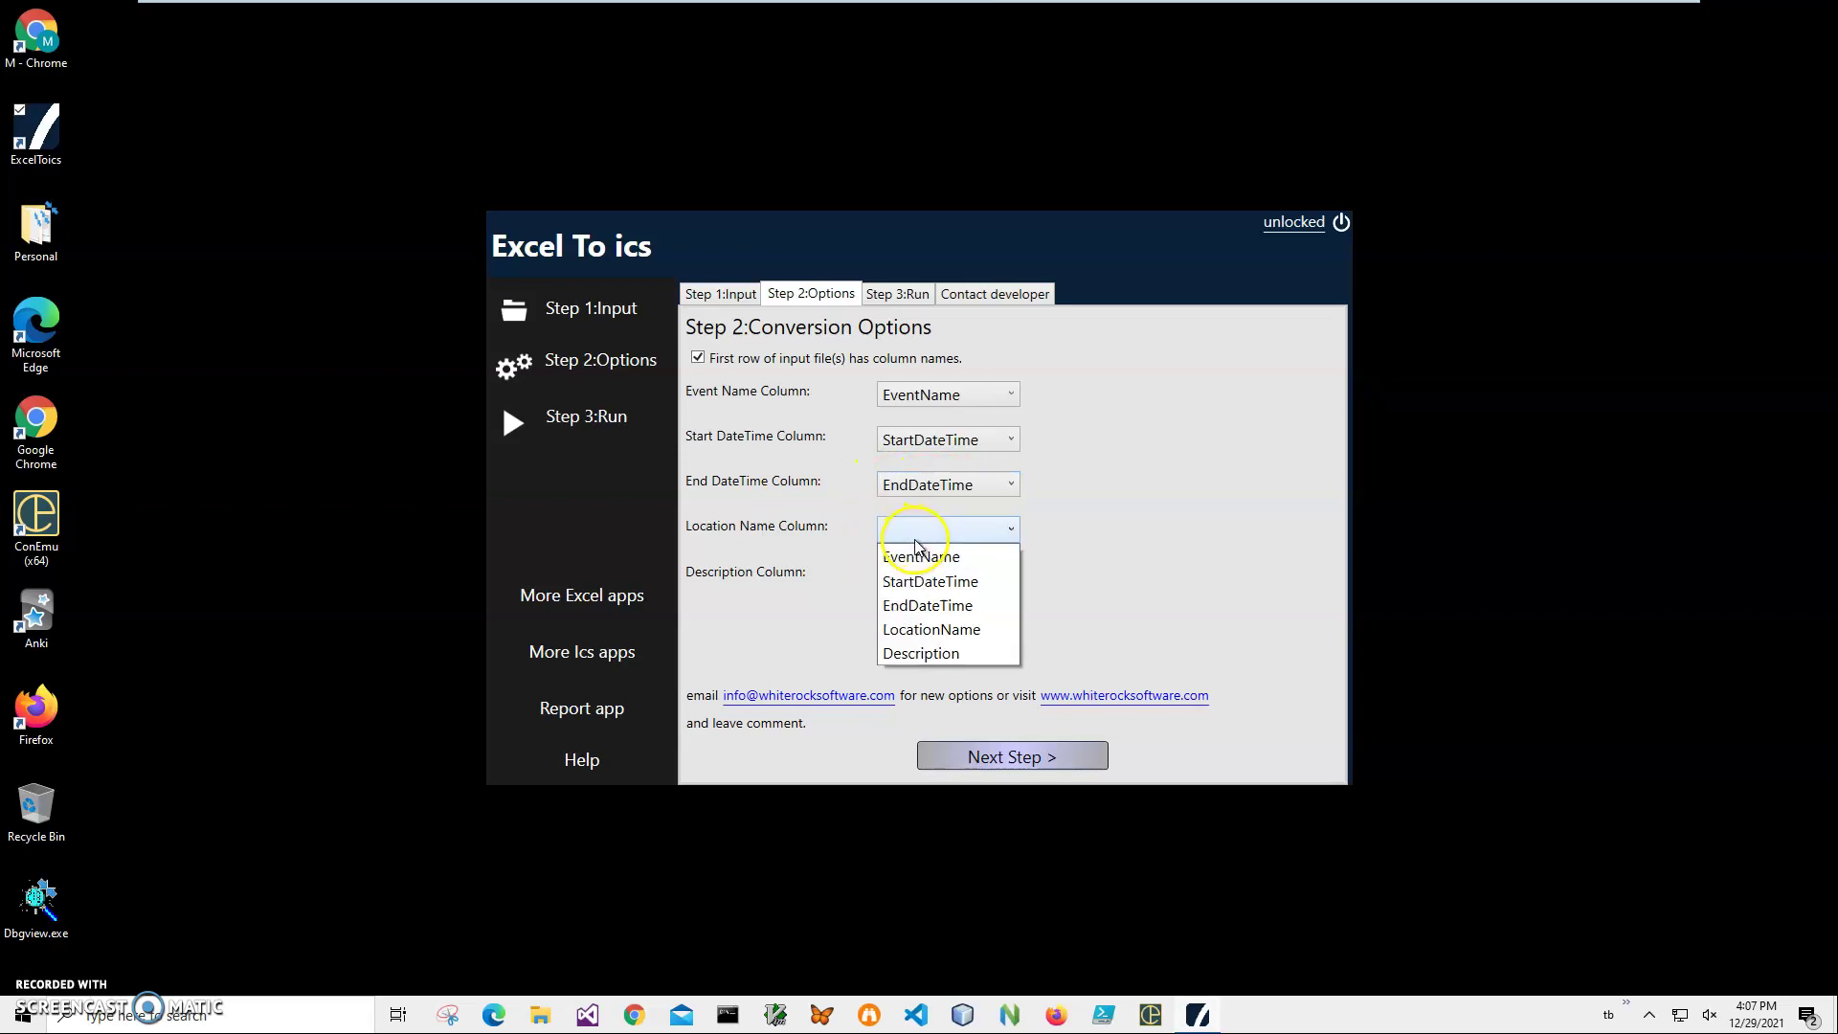
pyautogui.click(944, 637)
pyautogui.click(949, 581)
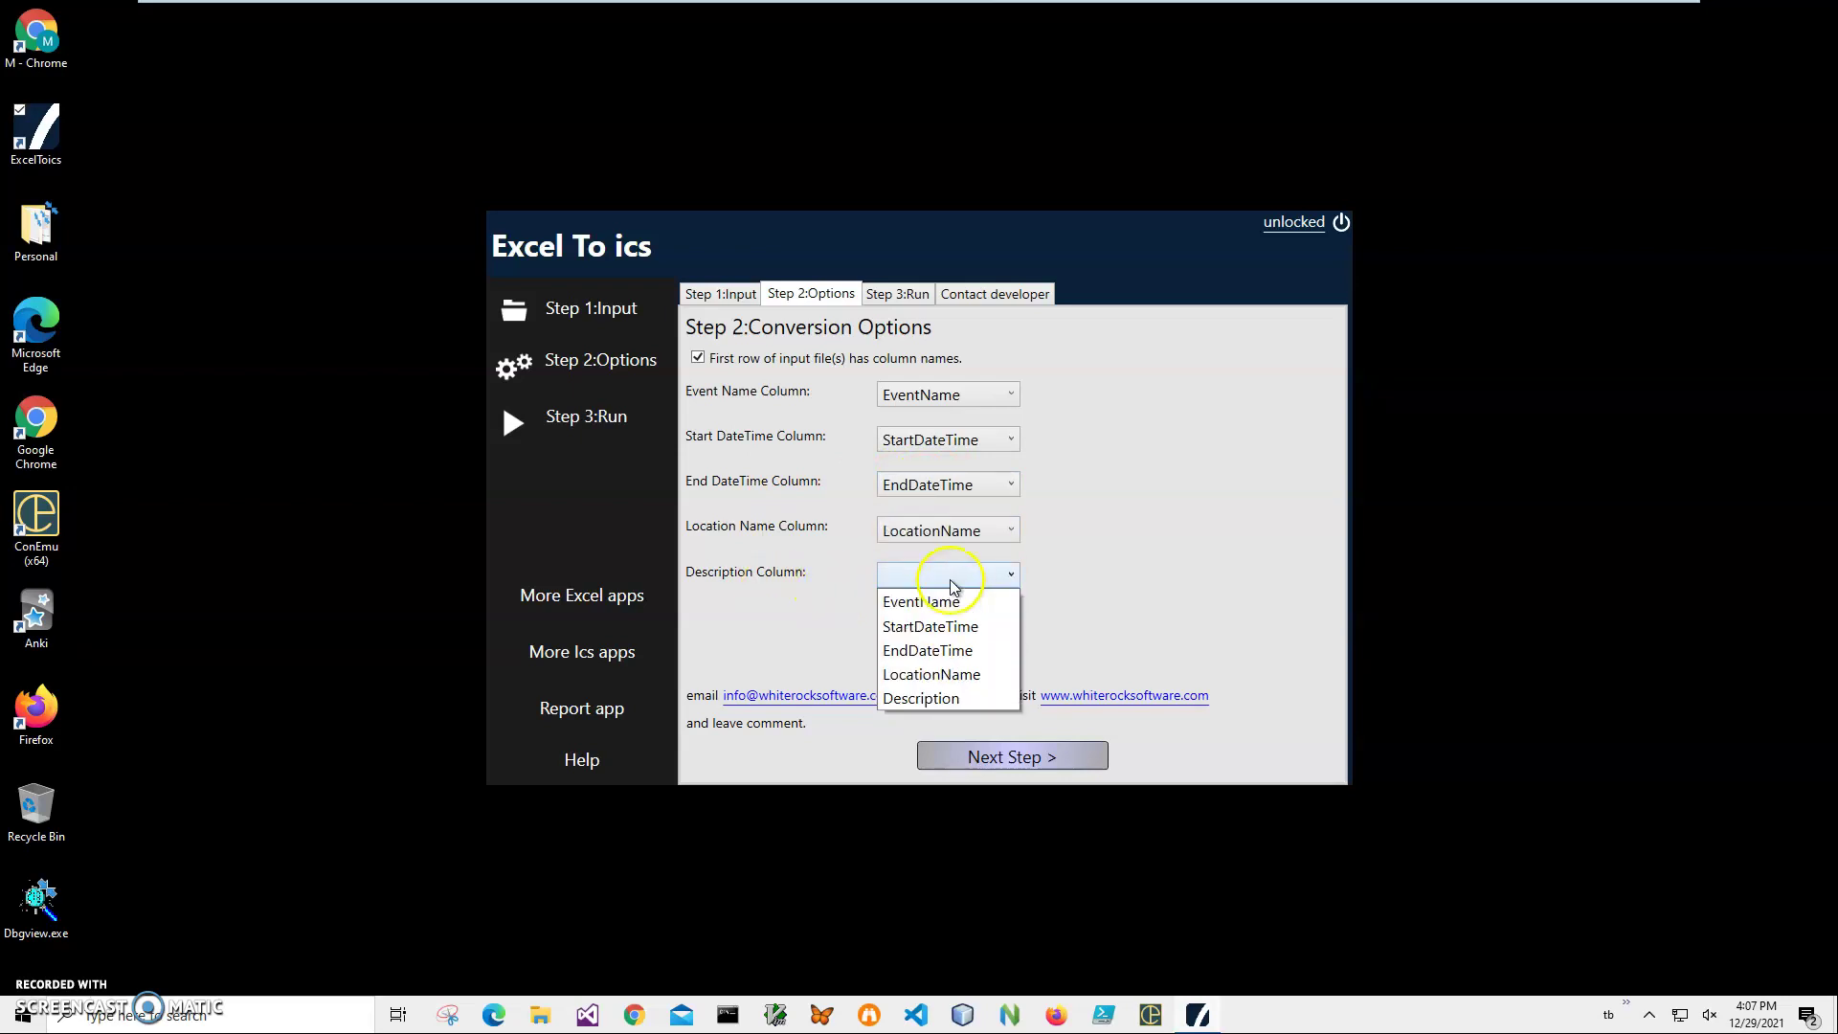
pyautogui.click(952, 702)
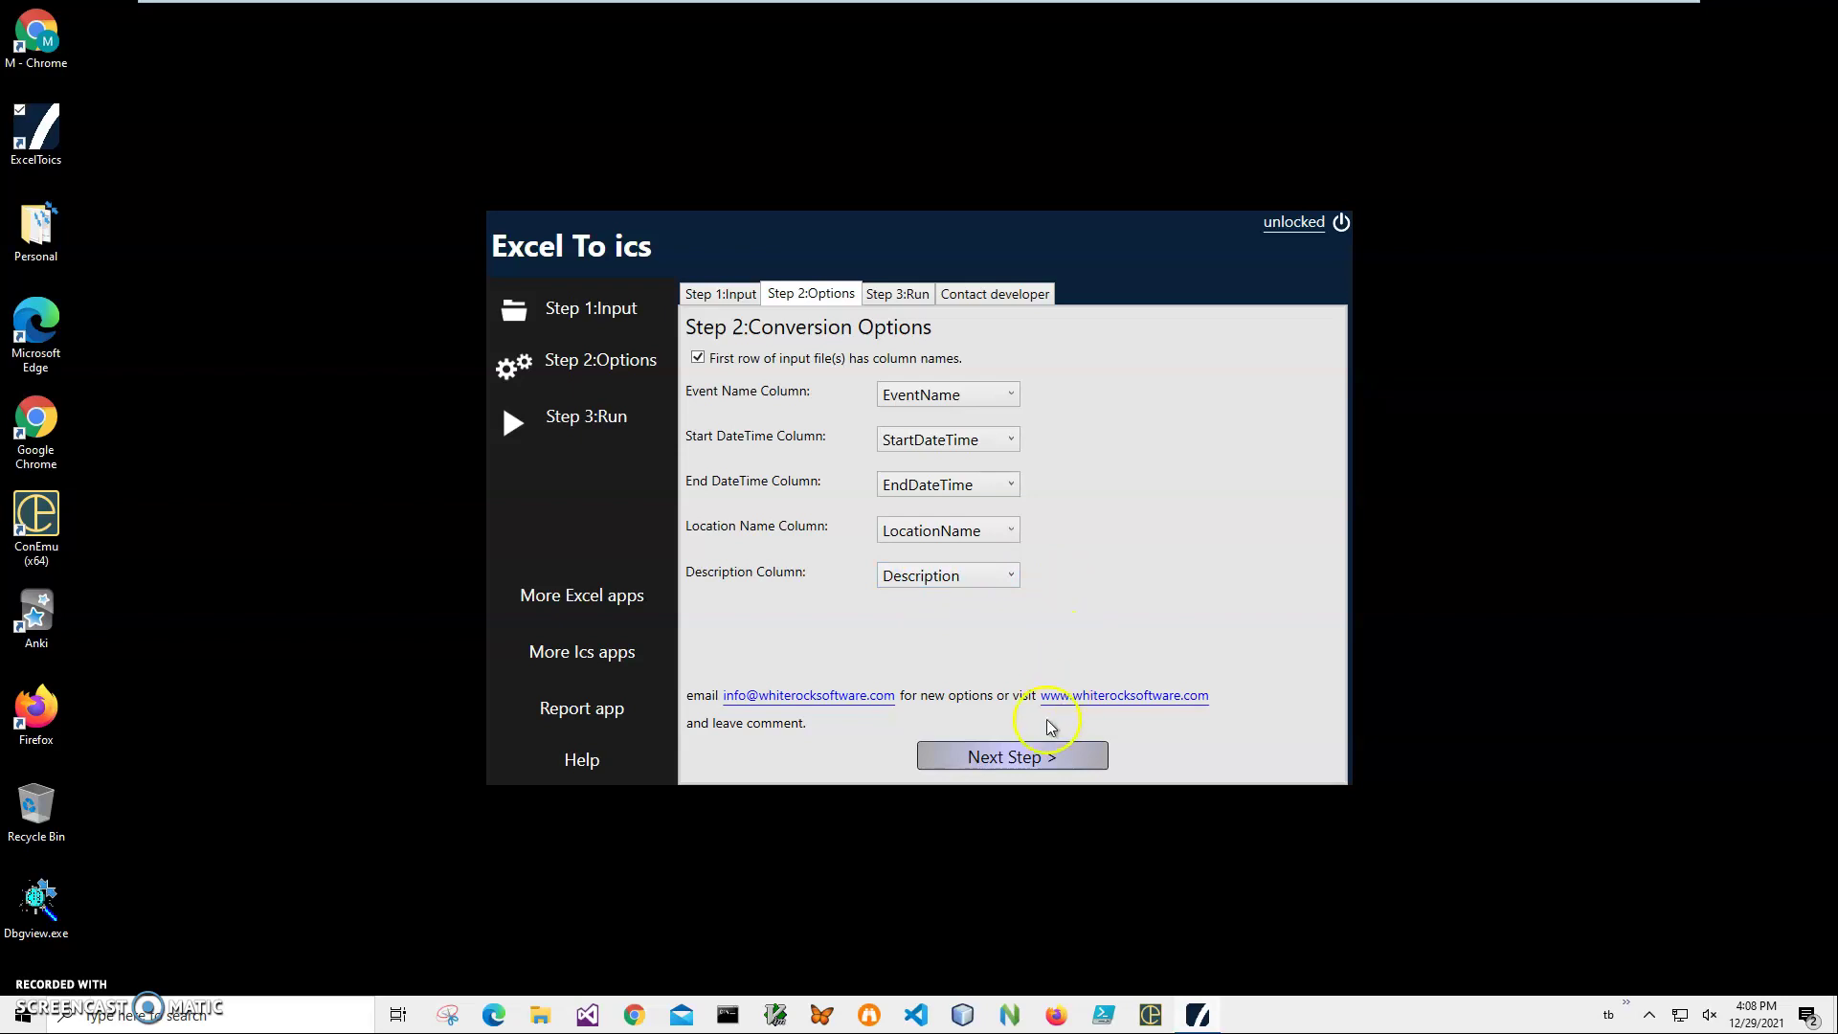
pyautogui.click(1040, 760)
# Run the conversion, save the .ics file in Documents, and open File Explorer.
pyautogui.click(1238, 351)
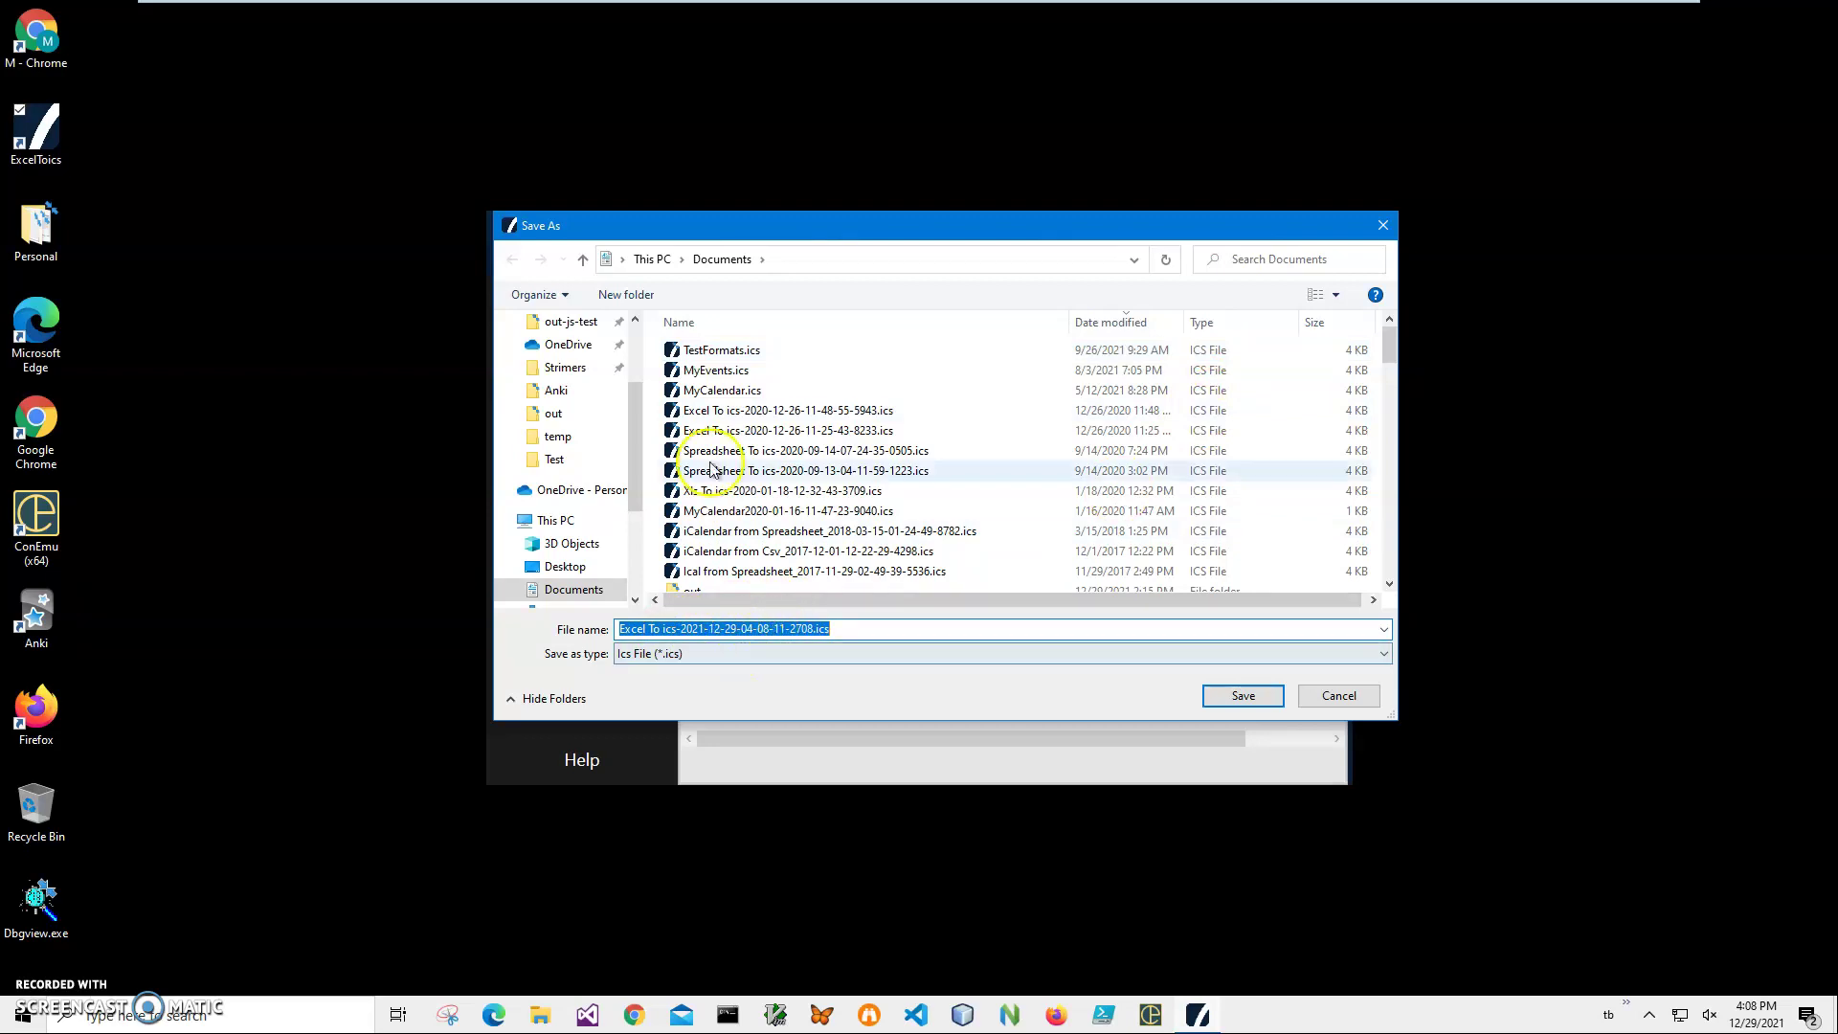
pyautogui.click(1244, 697)
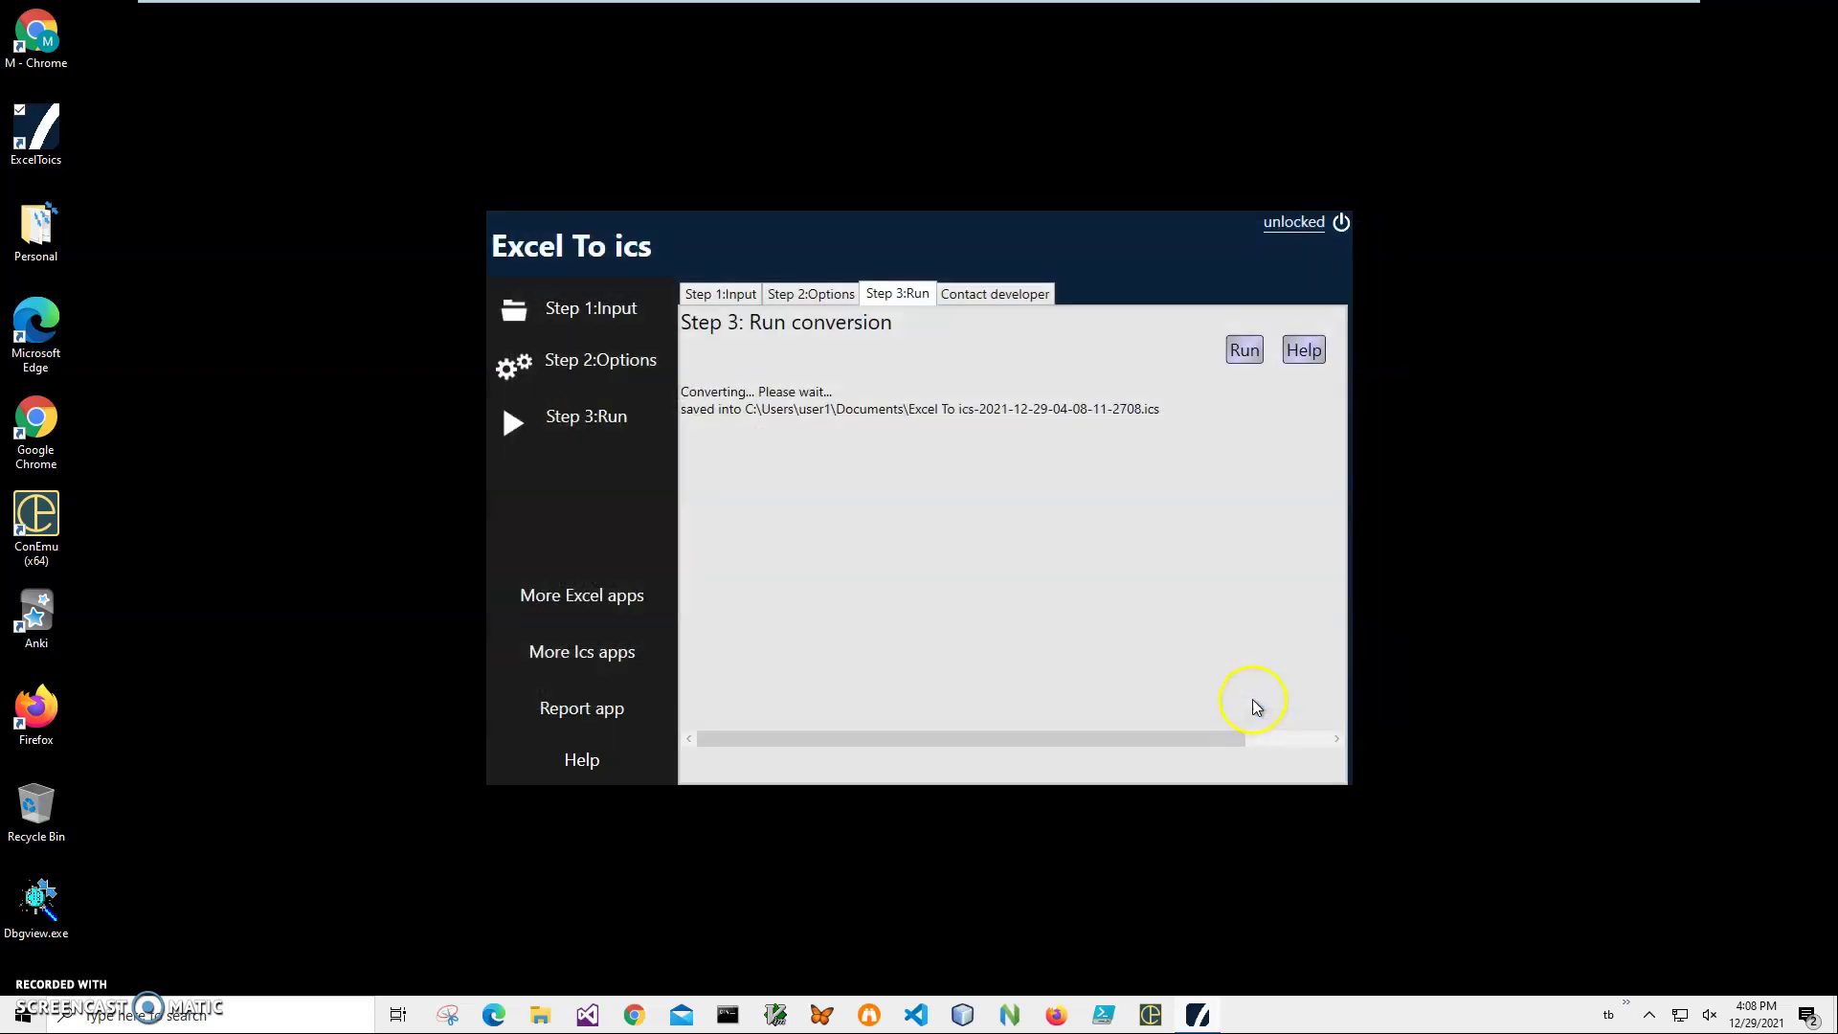
pyautogui.click(542, 1016)
pyautogui.click(701, 523)
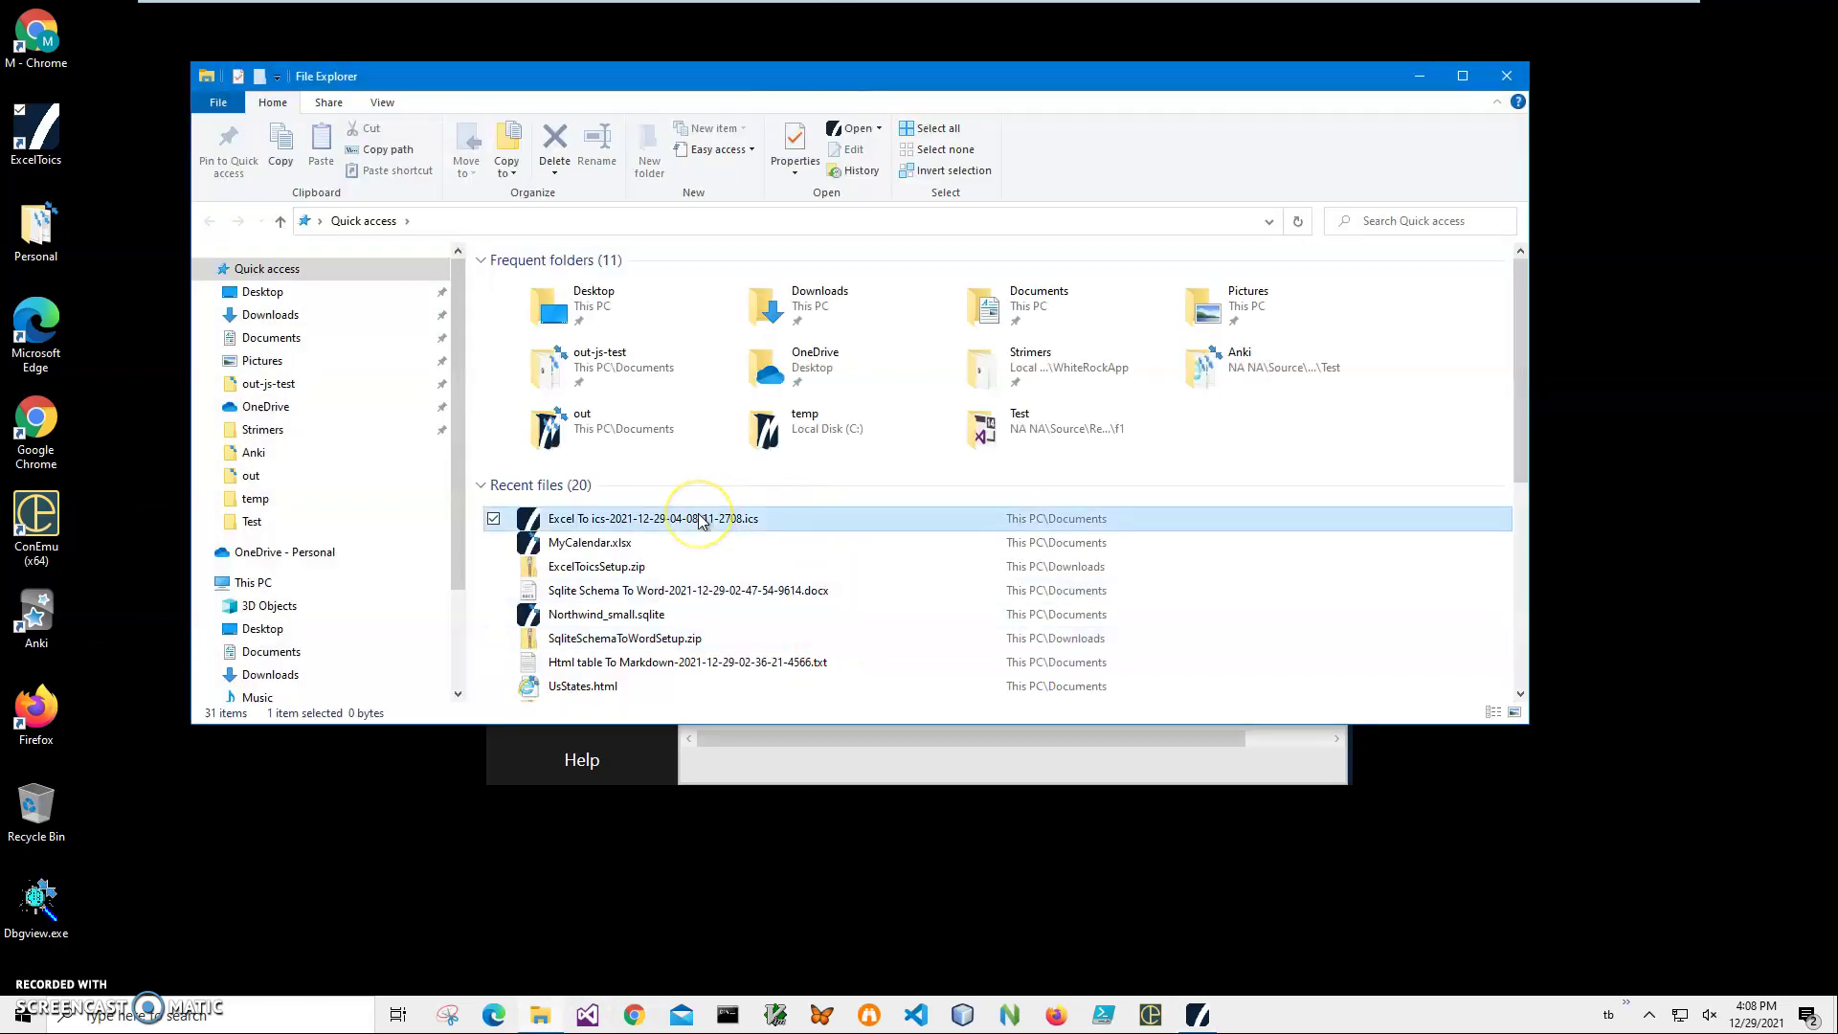
pyautogui.rightClick(702, 522)
pyautogui.moveTo(491, 655)
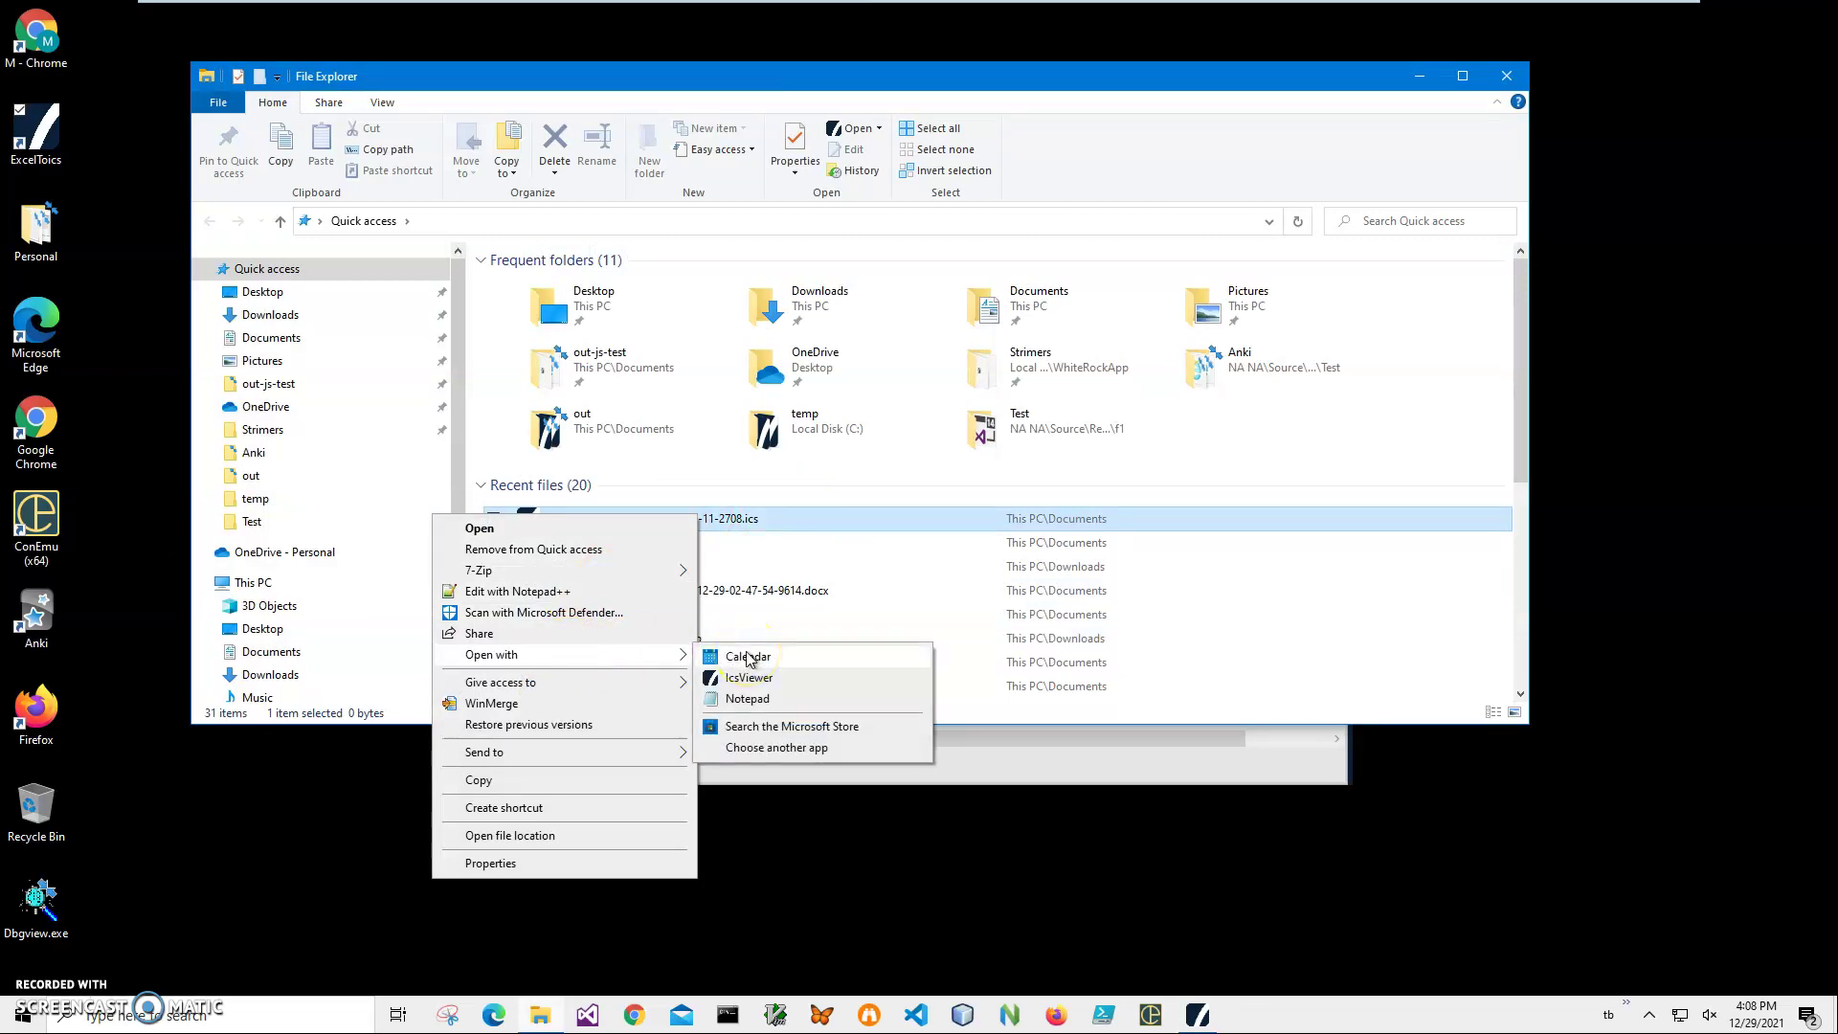
pyautogui.click(749, 660)
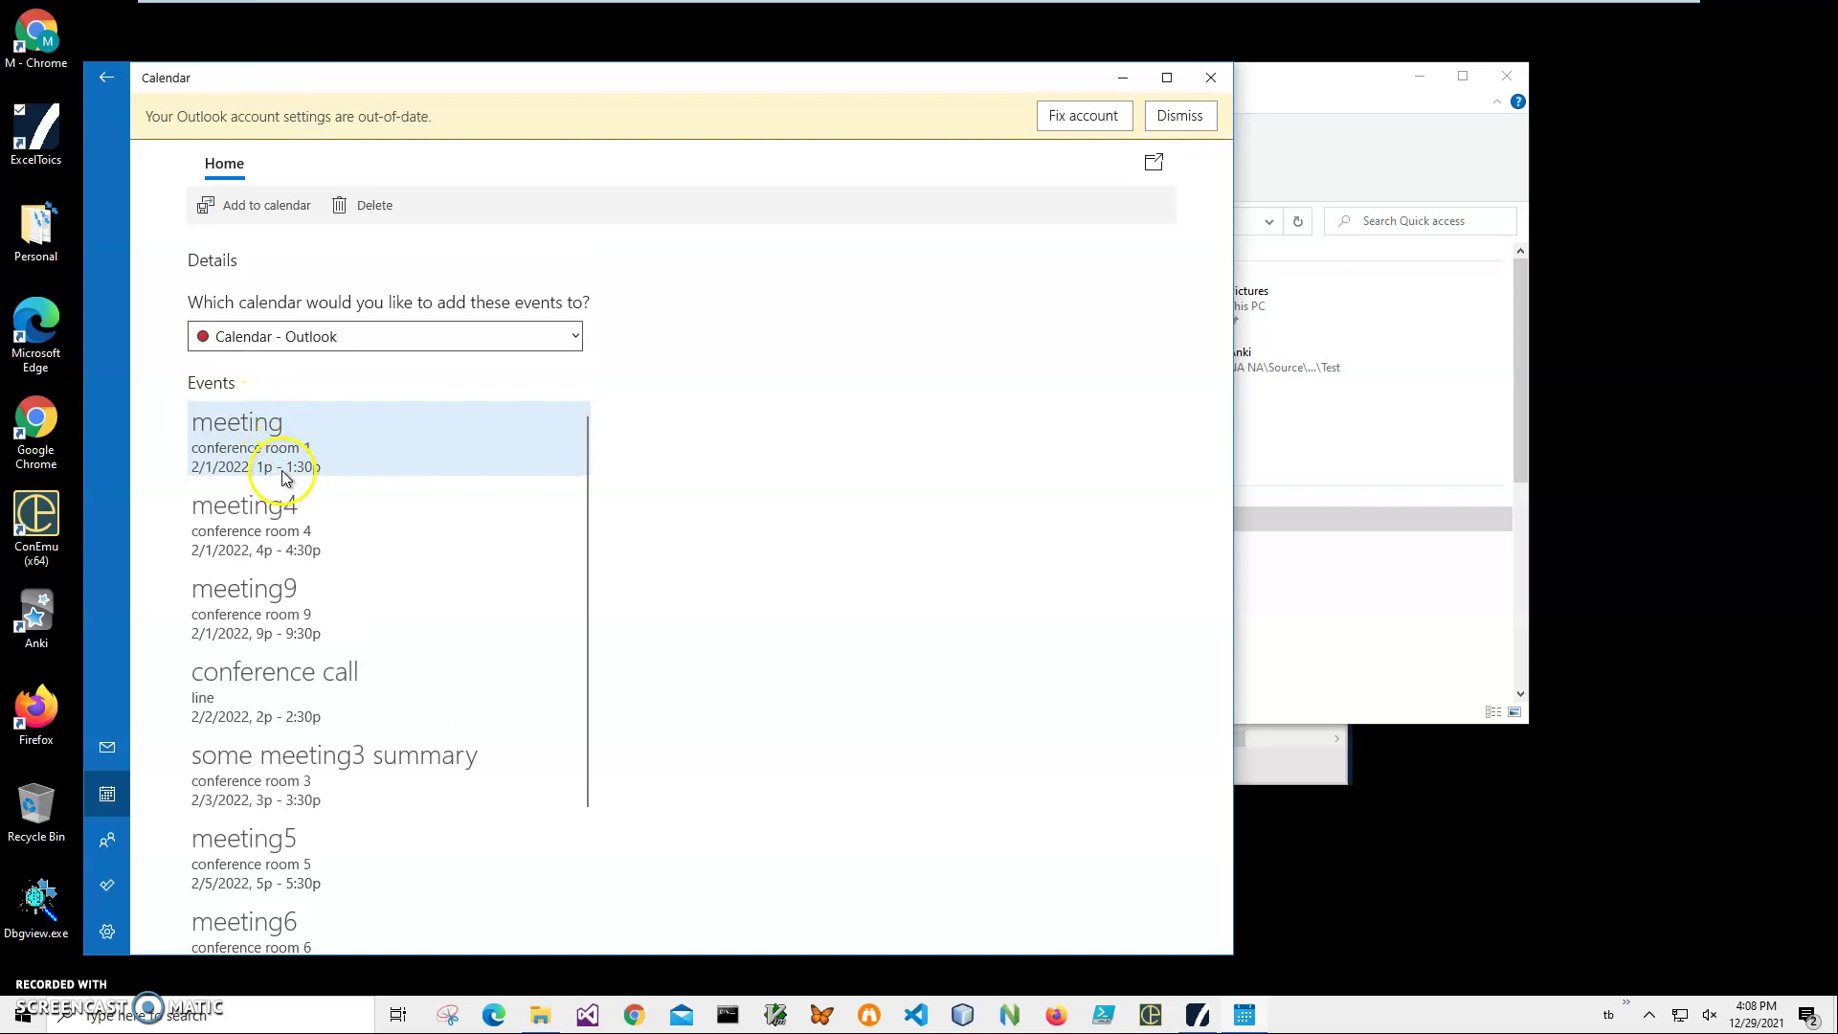
pyautogui.scroll(-1, 346, 546)
pyautogui.scroll(-2, 345, 547)
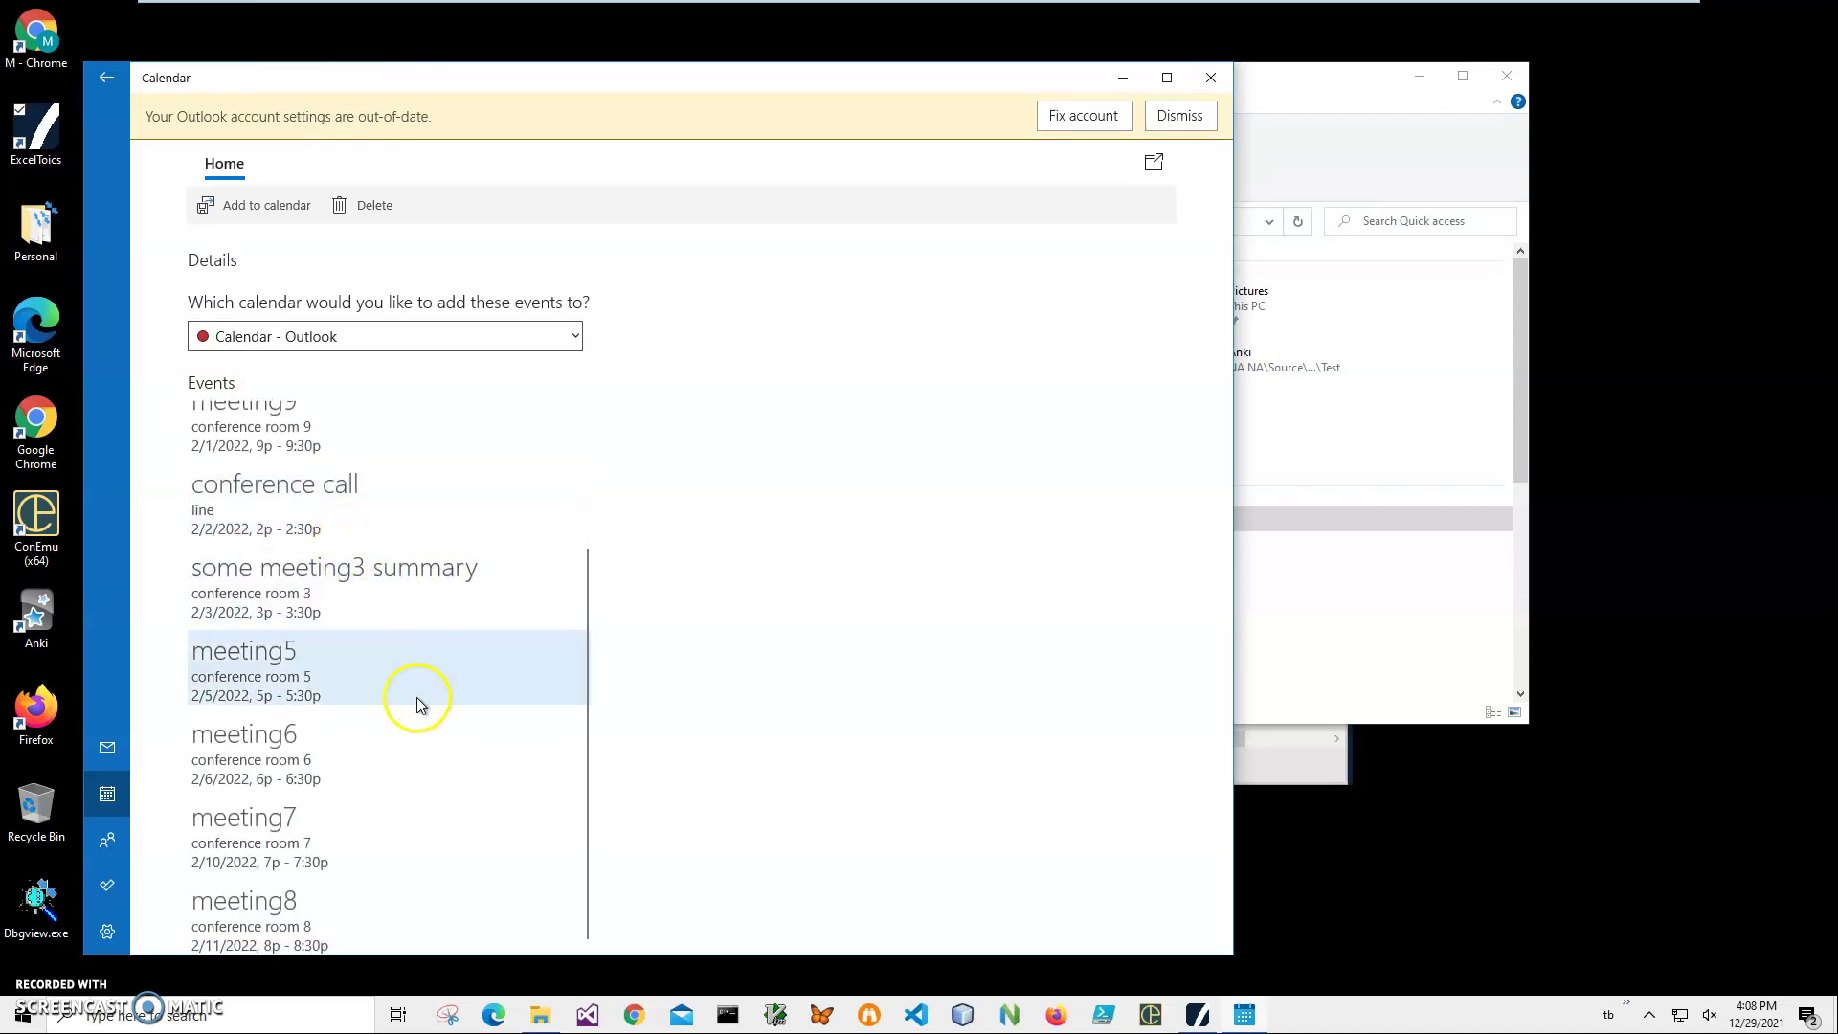
pyautogui.scroll(1, 354, 760)
pyautogui.scroll(1, 354, 760)
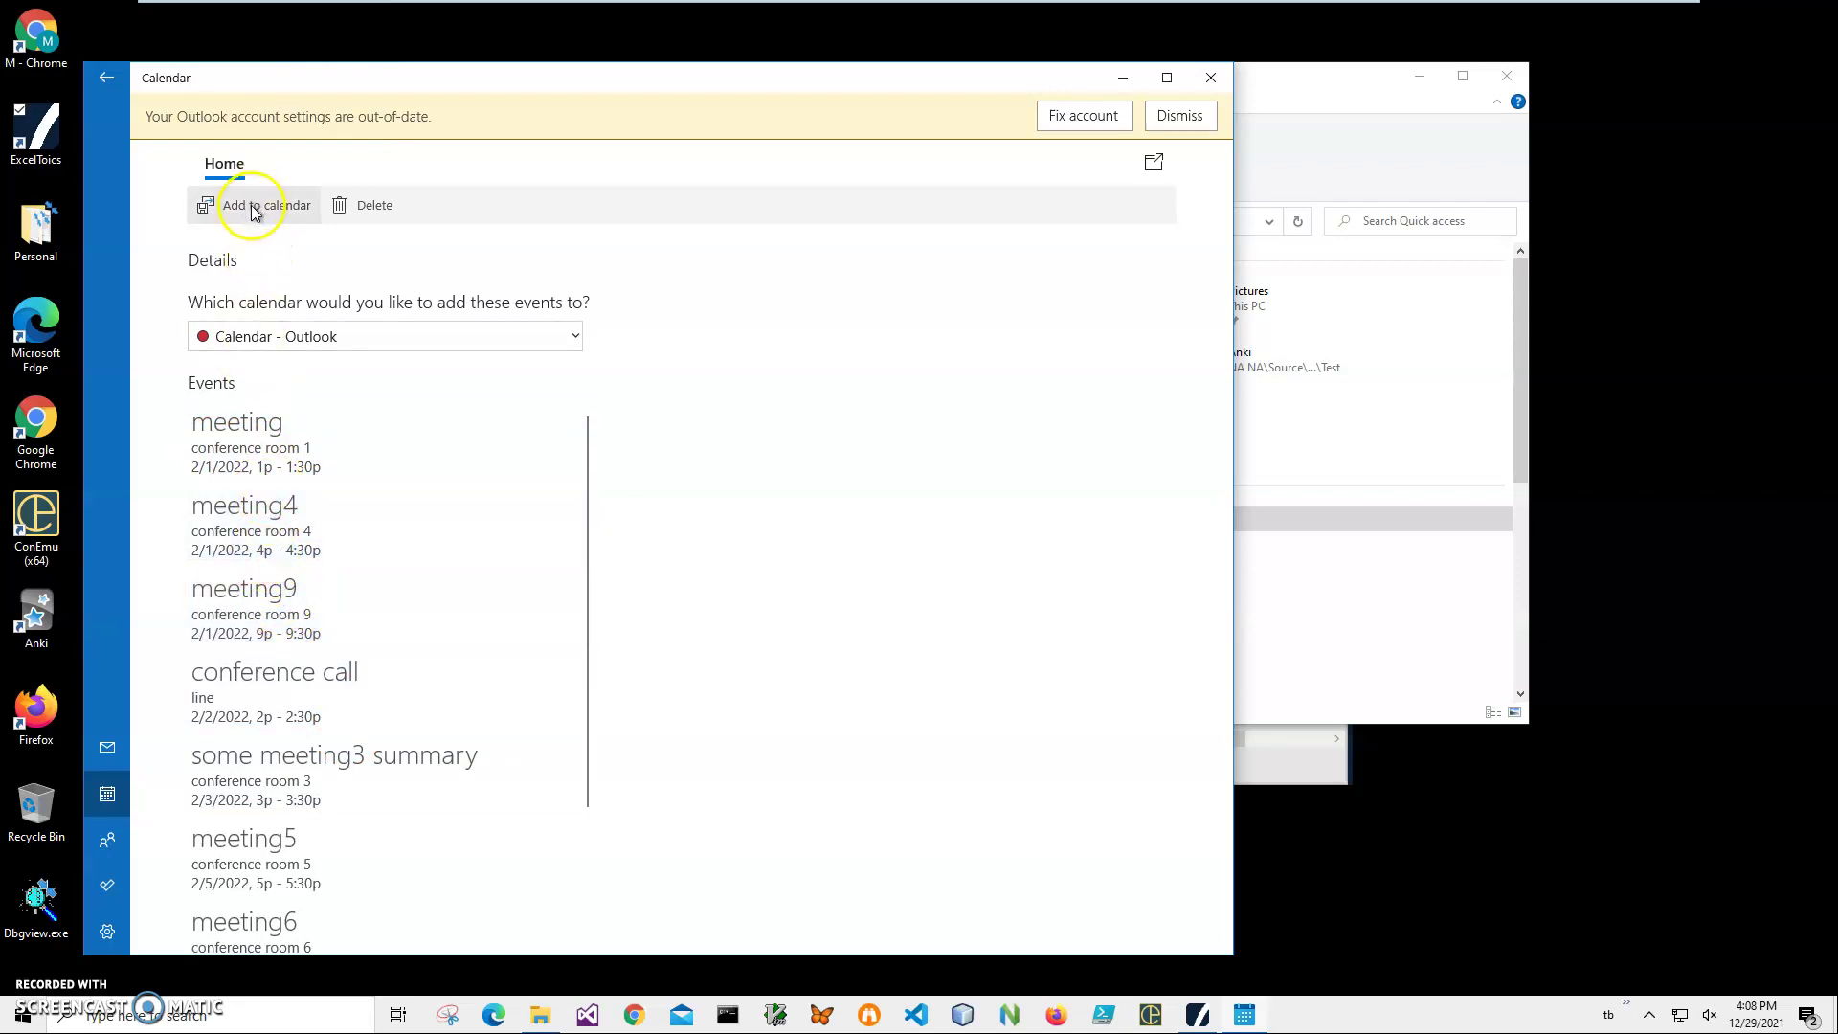
pyautogui.scroll(-3, 319, 536)
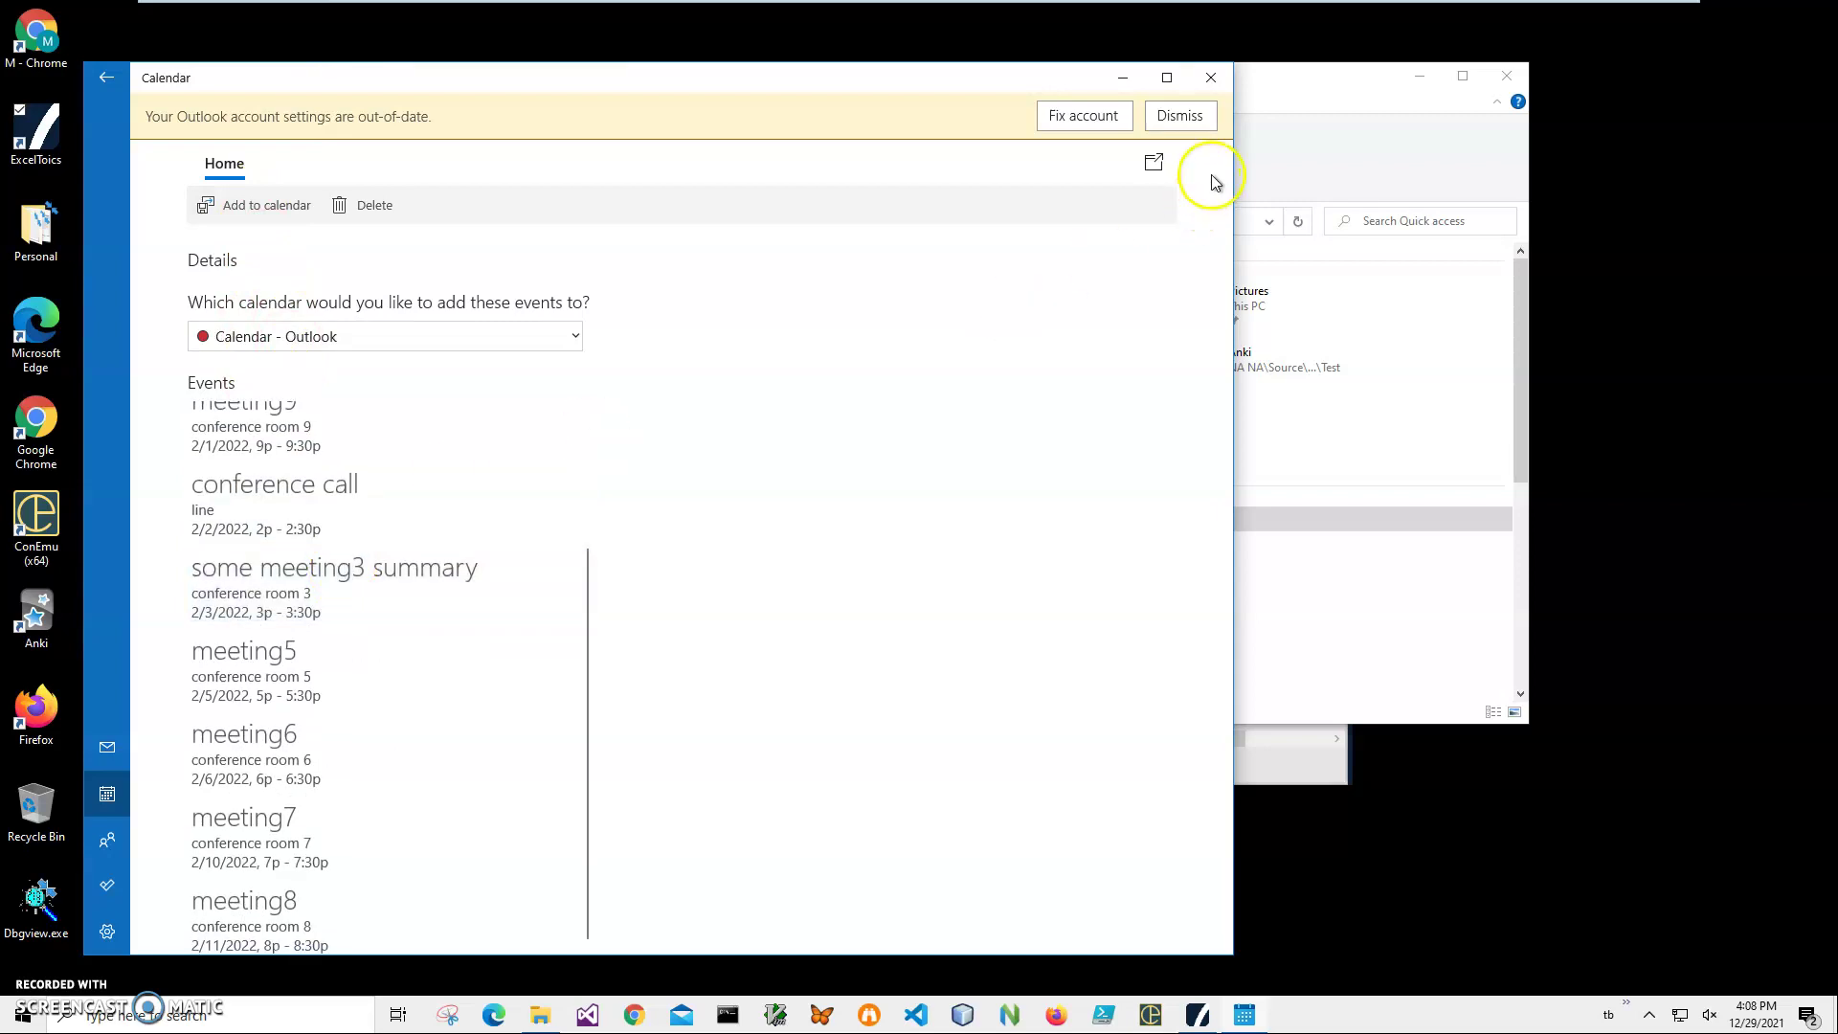
pyautogui.click(1212, 75)
# Open the .ics file in Ics Viewer and resize the Records window to fit the columns.
pyautogui.doubleClick(651, 522)
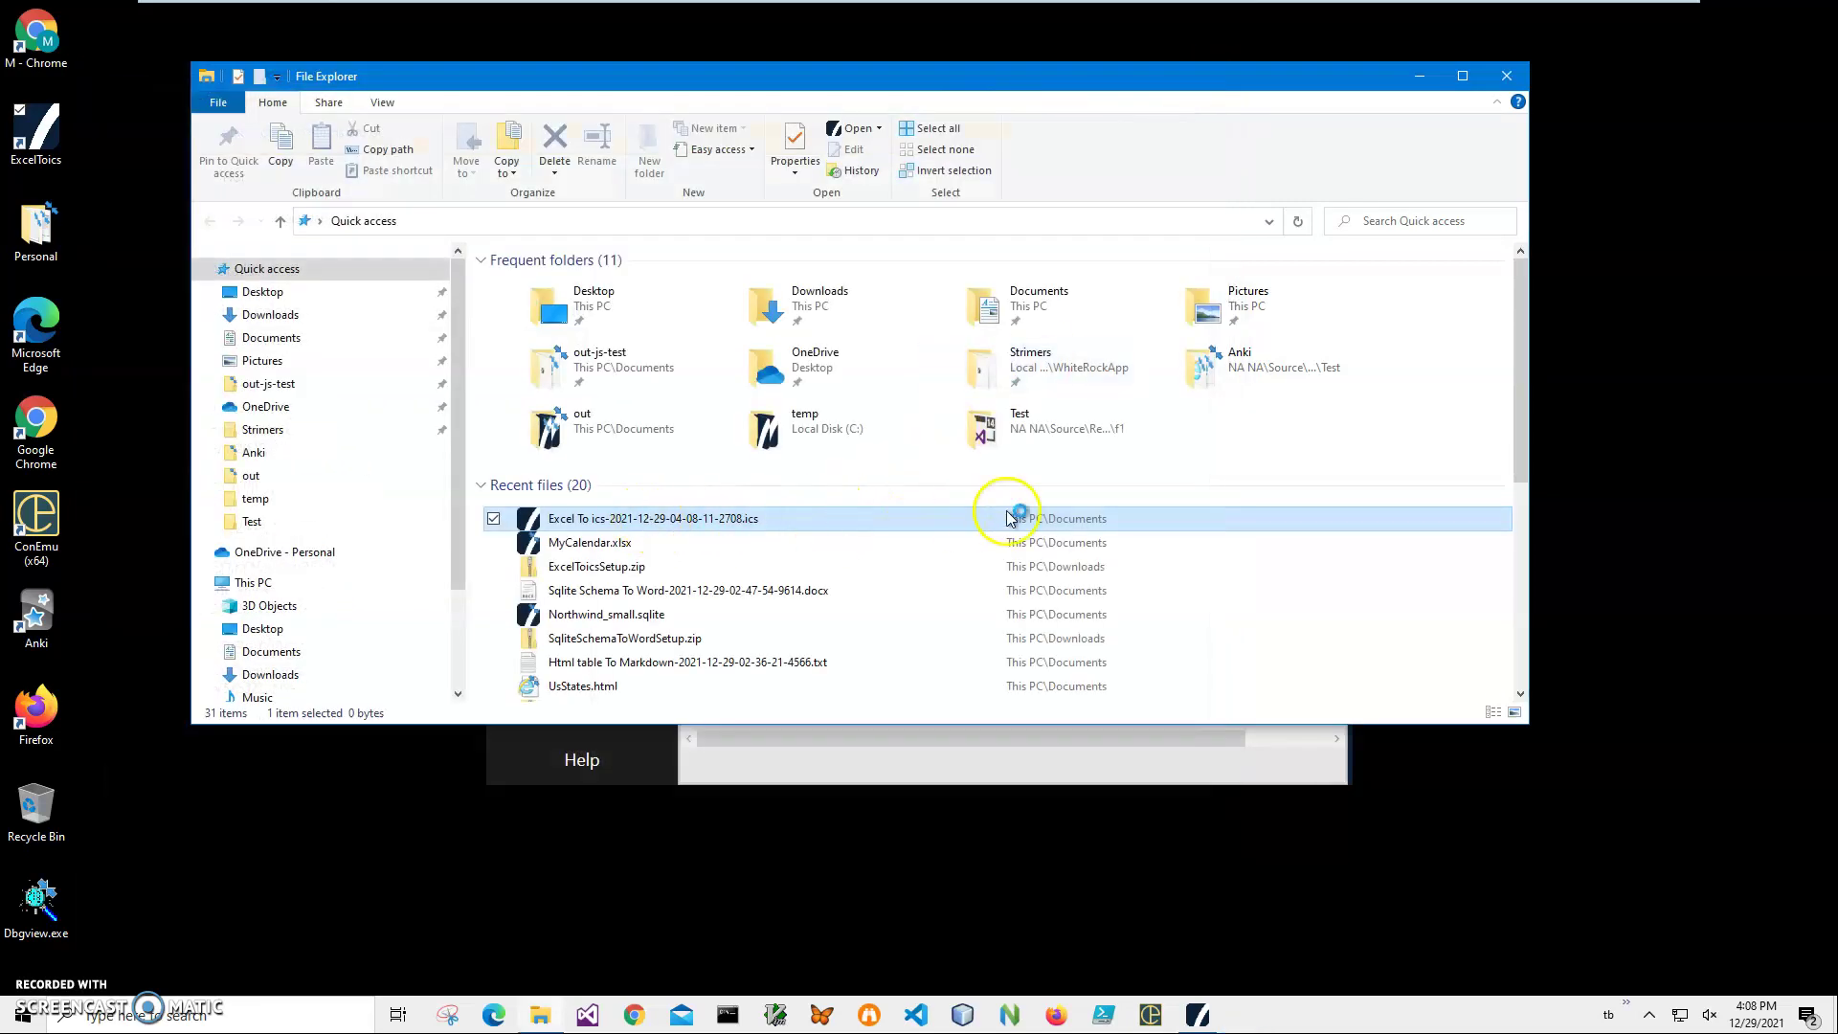
pyautogui.doubleClick(726, 11)
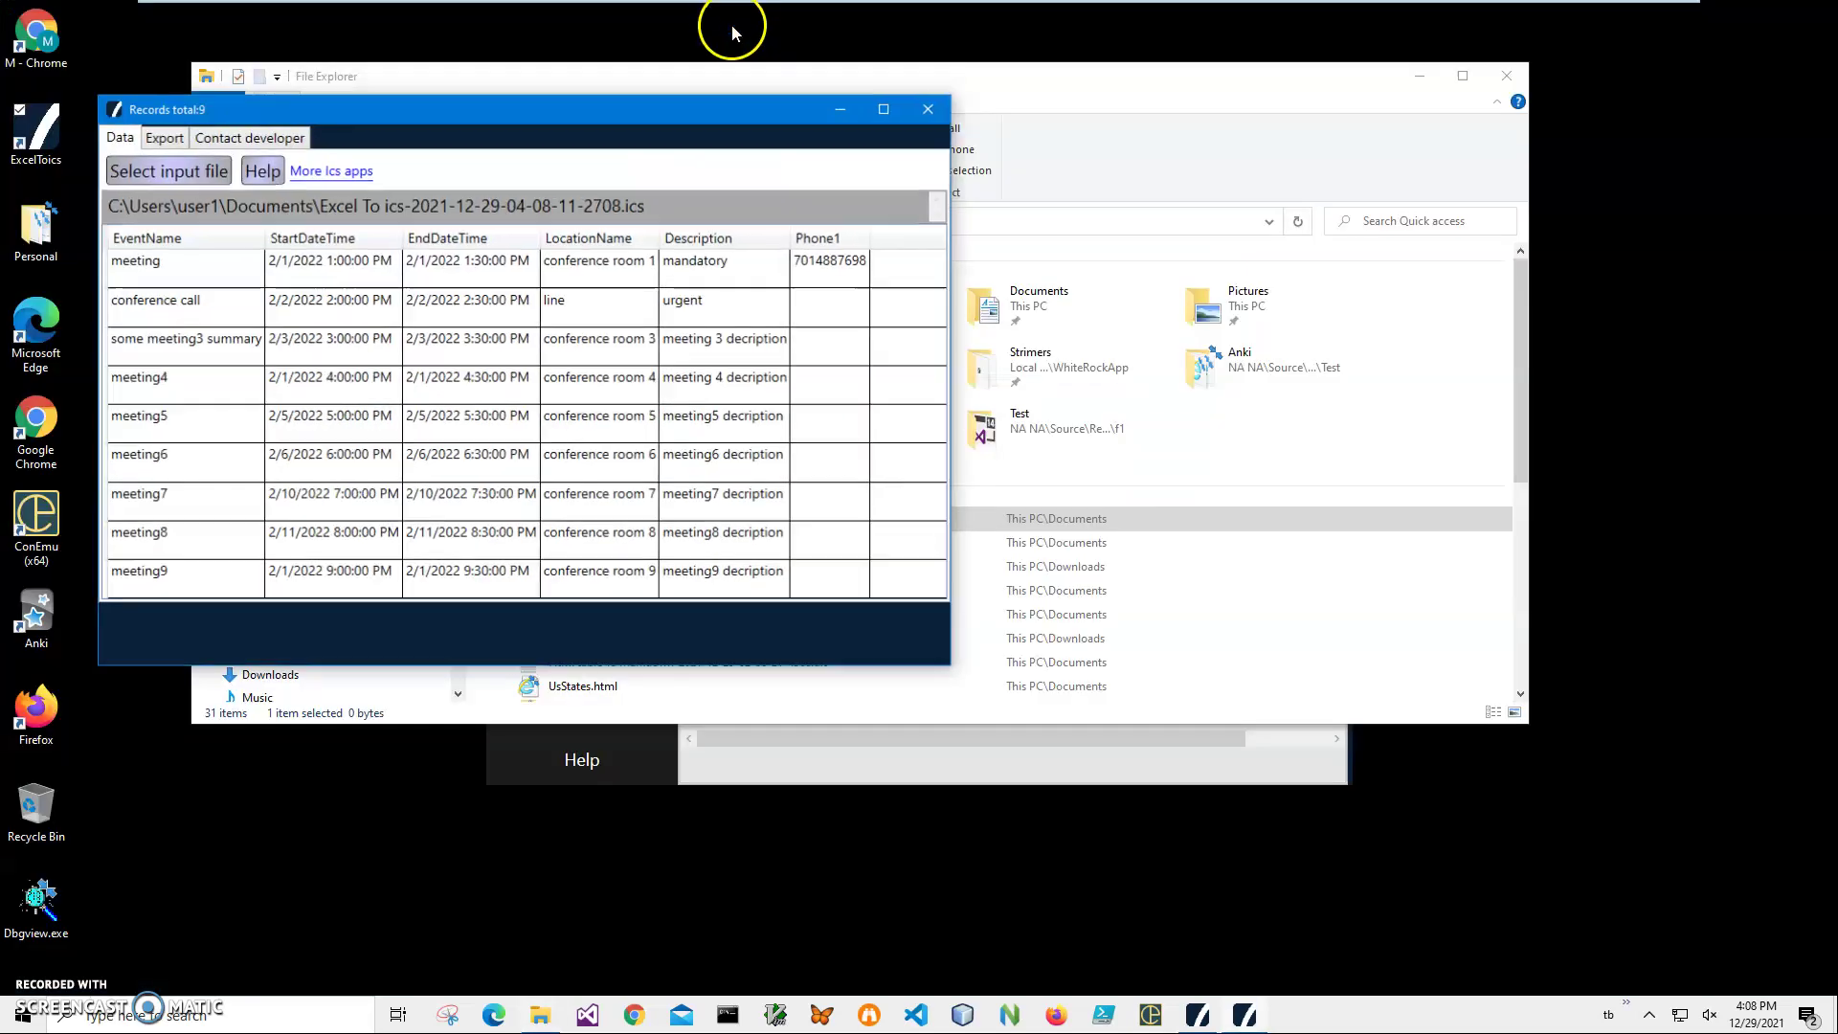
pyautogui.moveTo(748, 98); pyautogui.dragTo(829, 102)
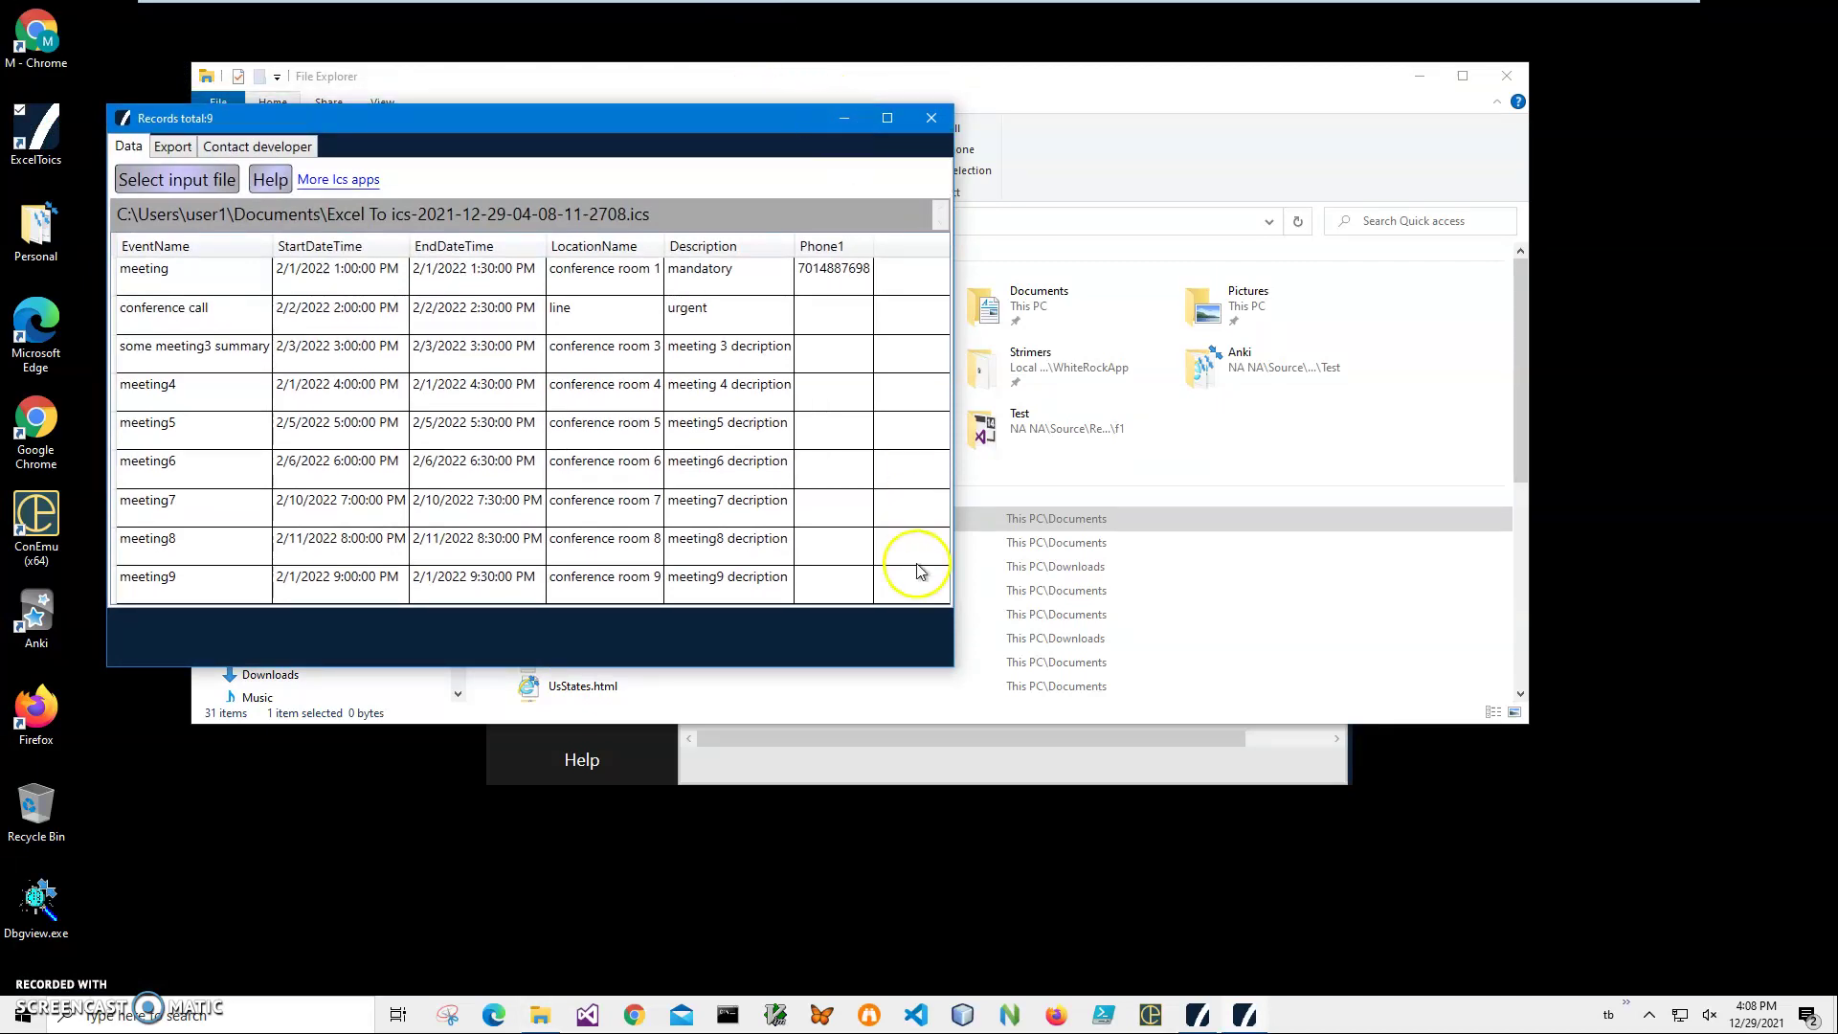
pyautogui.moveTo(952, 667); pyautogui.dragTo(1345, 771)
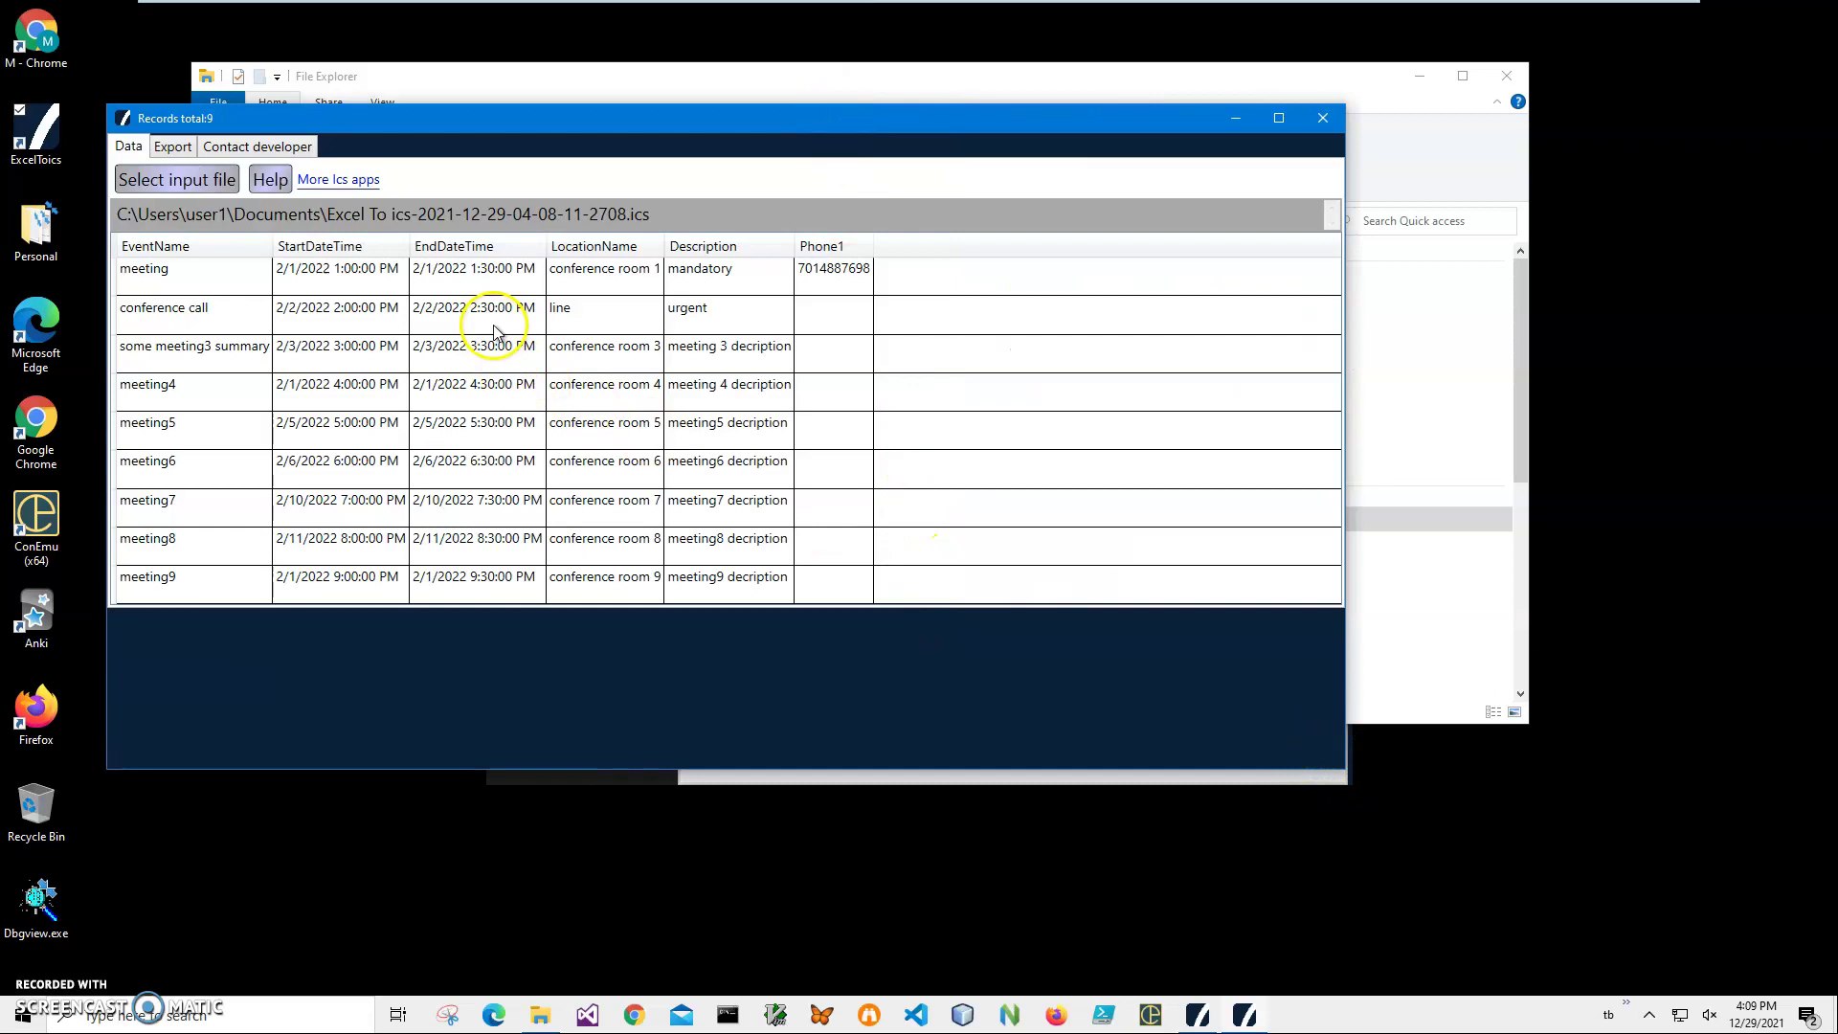
# Step through the records from conference call to meeting9.
pyautogui.click(468, 318)
pyautogui.click(455, 352)
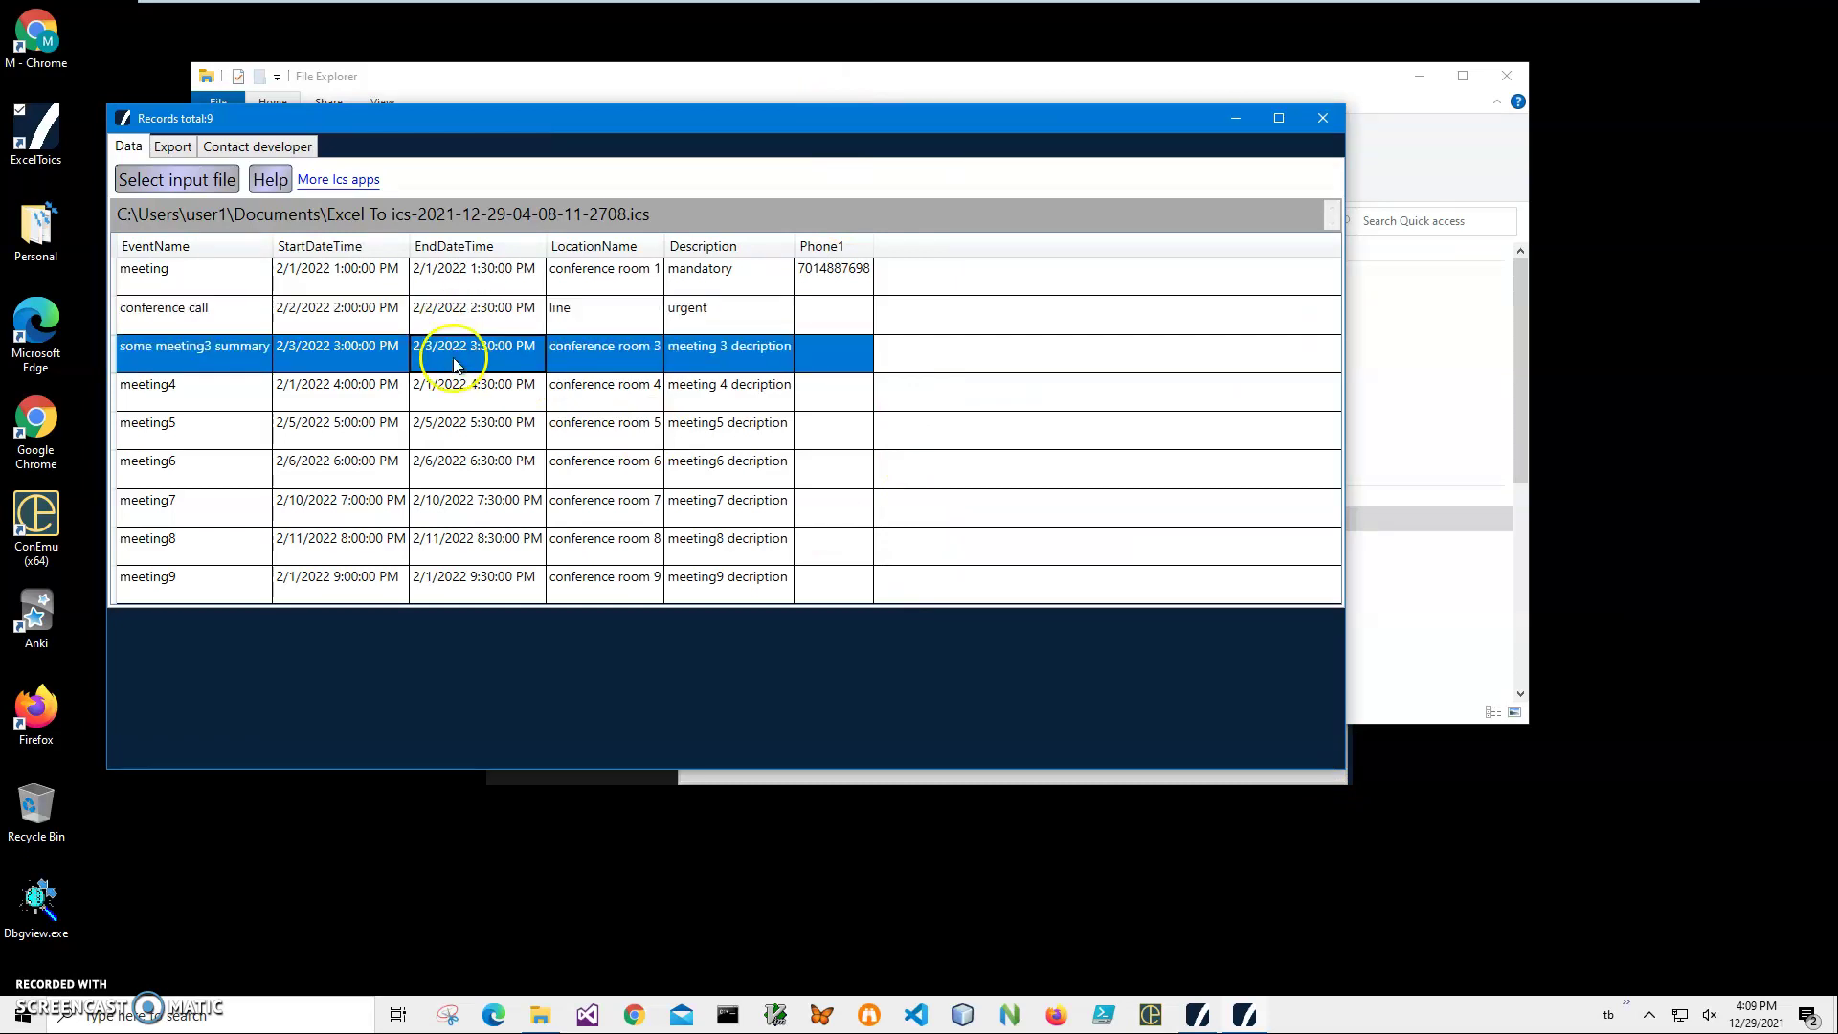
pyautogui.click(440, 421)
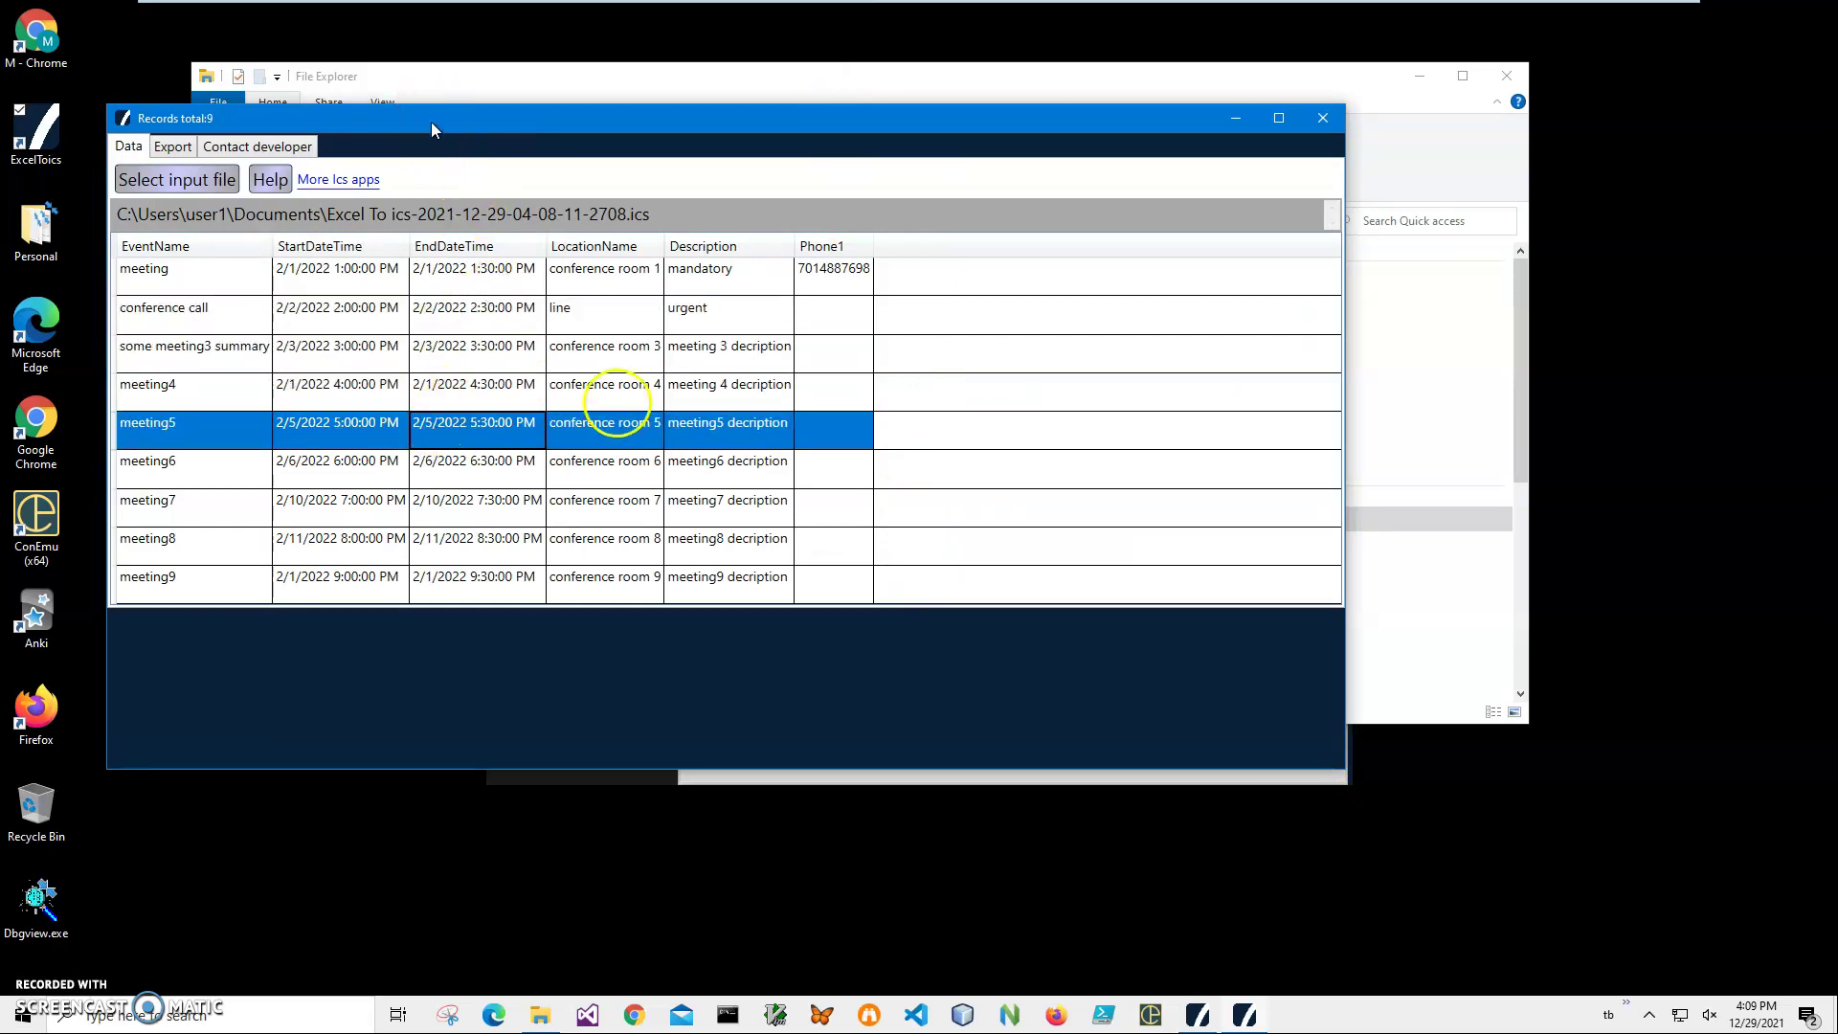
pyautogui.moveTo(427, 121)
pyautogui.mouseDown()
pyautogui.moveTo(734, 614)
pyautogui.moveTo(642, 641)
pyautogui.moveTo(598, 188)
pyautogui.mouseUp()
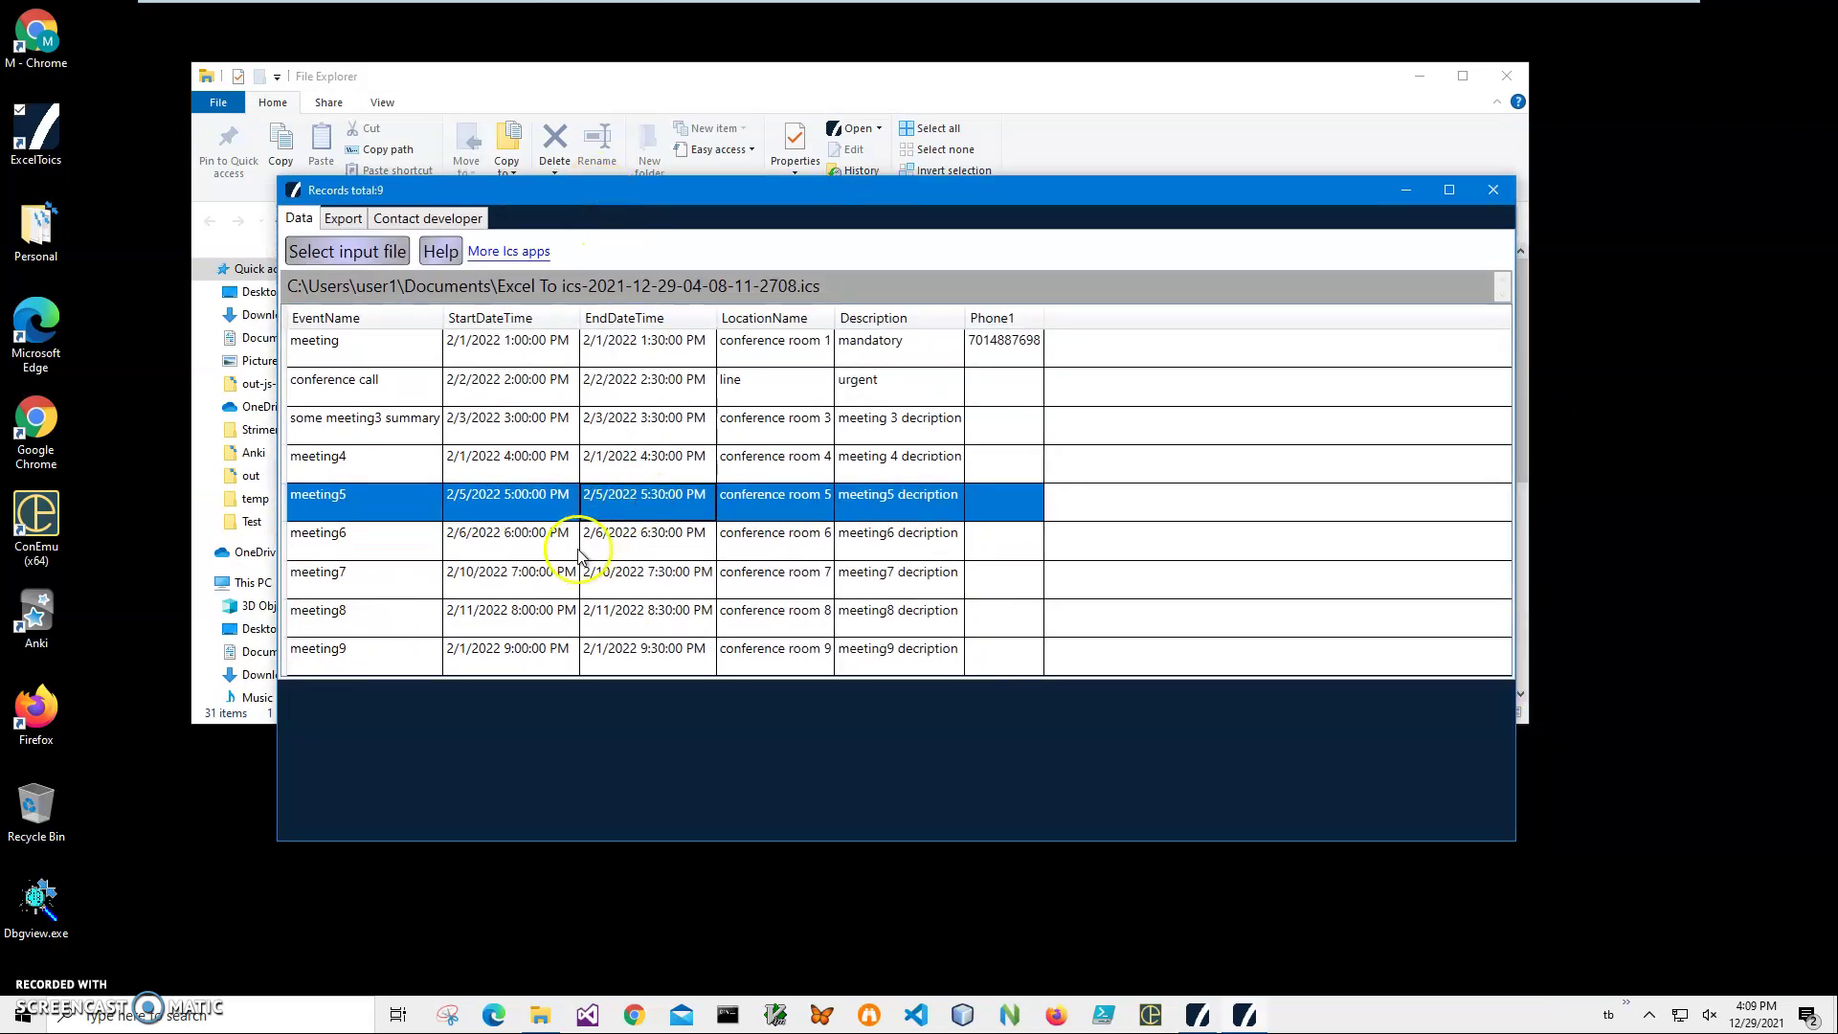
pyautogui.click(527, 545)
pyautogui.click(526, 572)
pyautogui.click(524, 611)
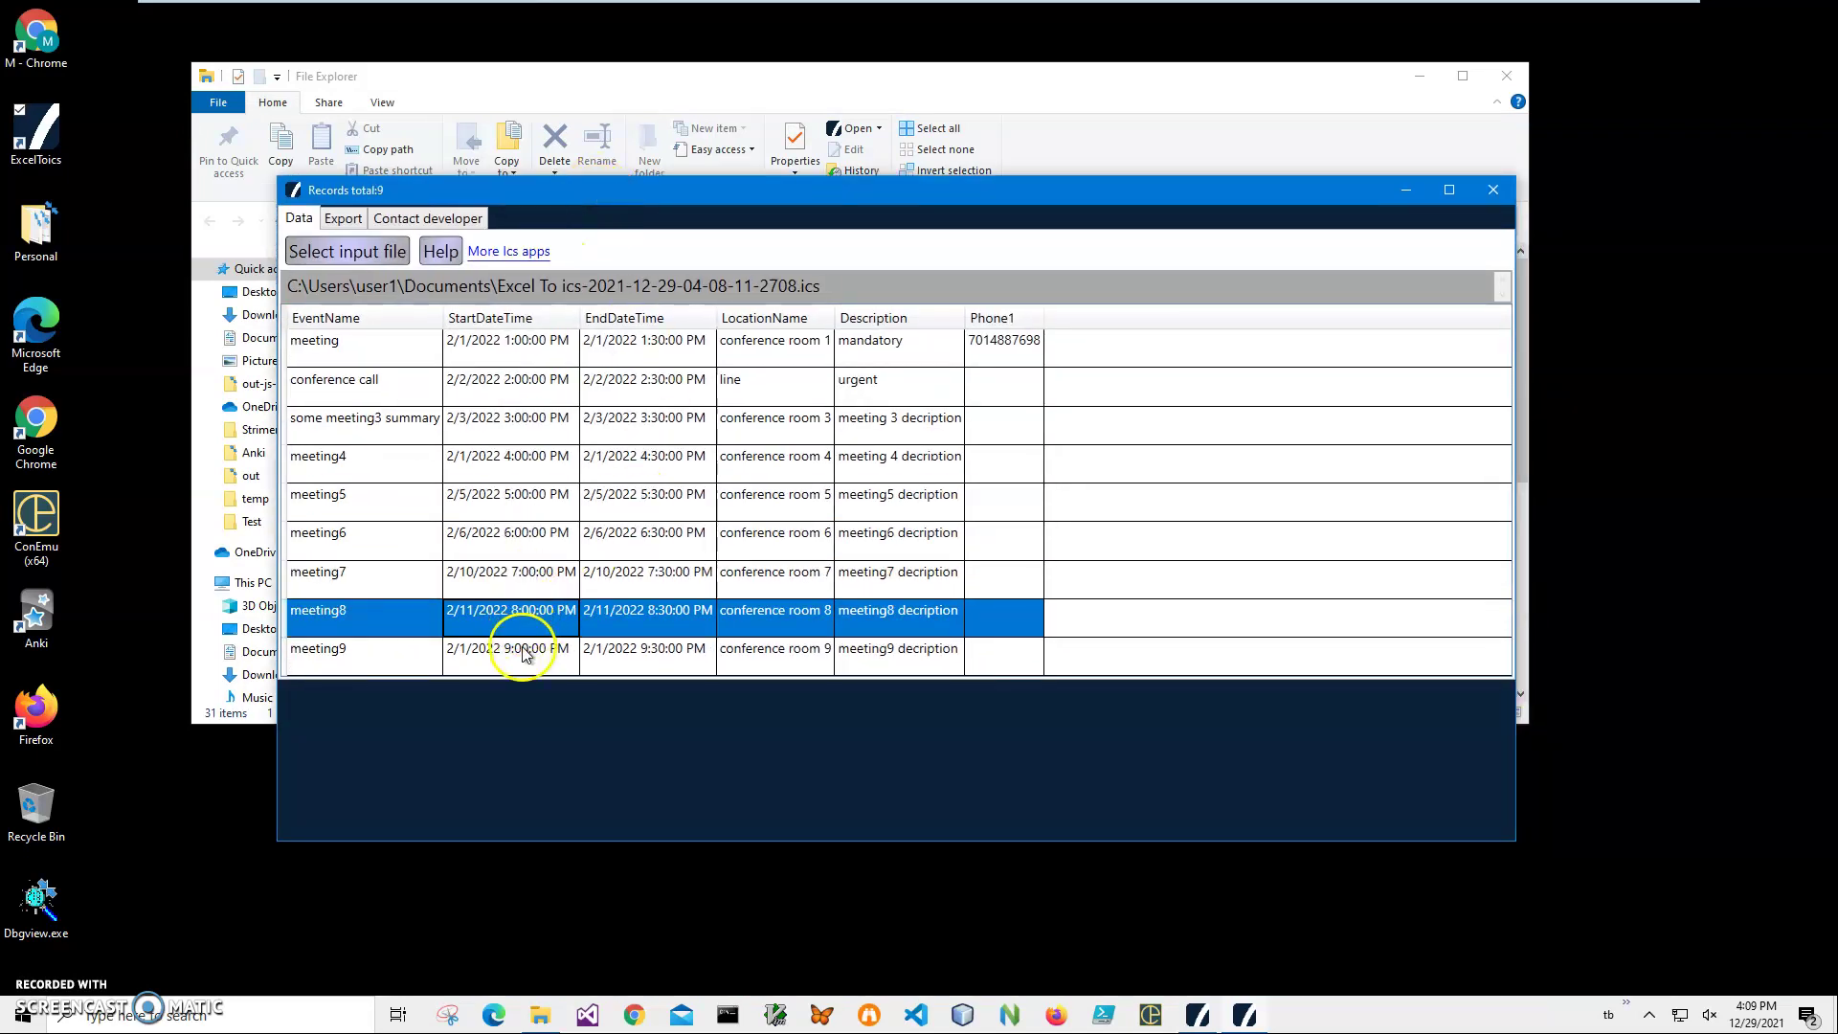
pyautogui.click(523, 650)
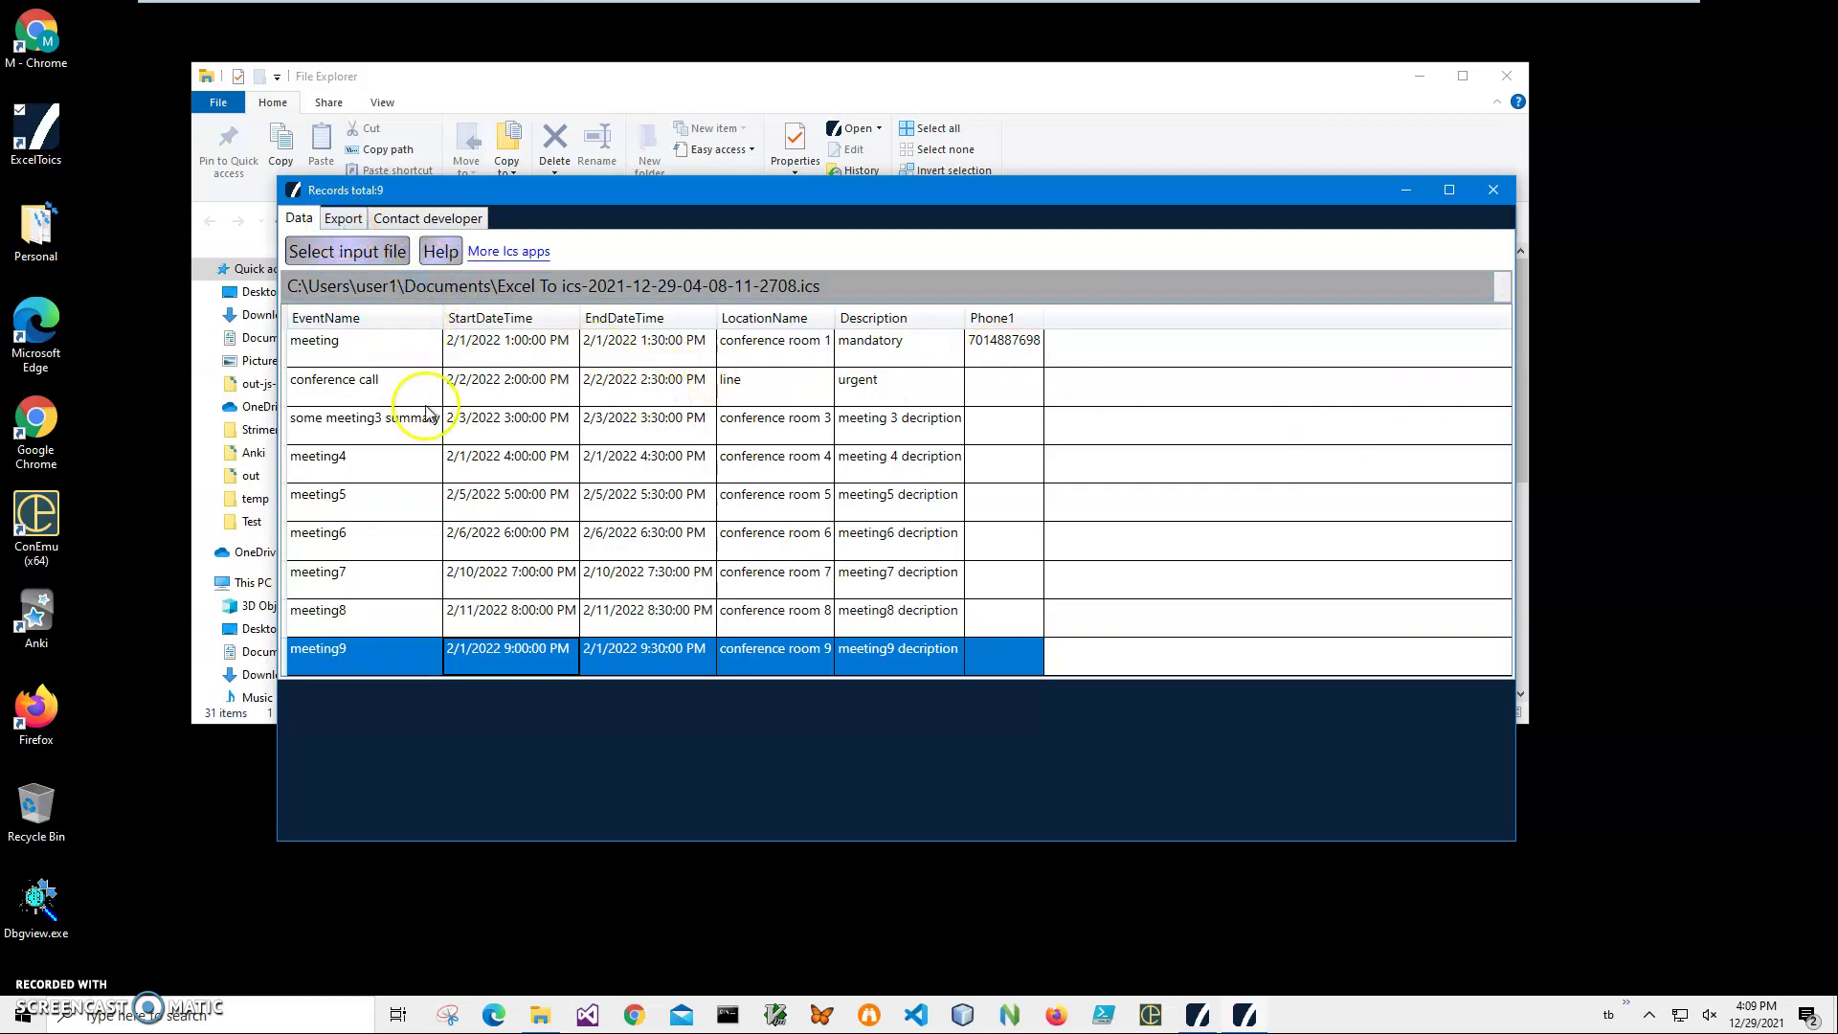
# Show Ics Viewer's Export options for Excel, Word, Web Page, Csv, Text, Xml and Wiki.
pyautogui.click(341, 222)
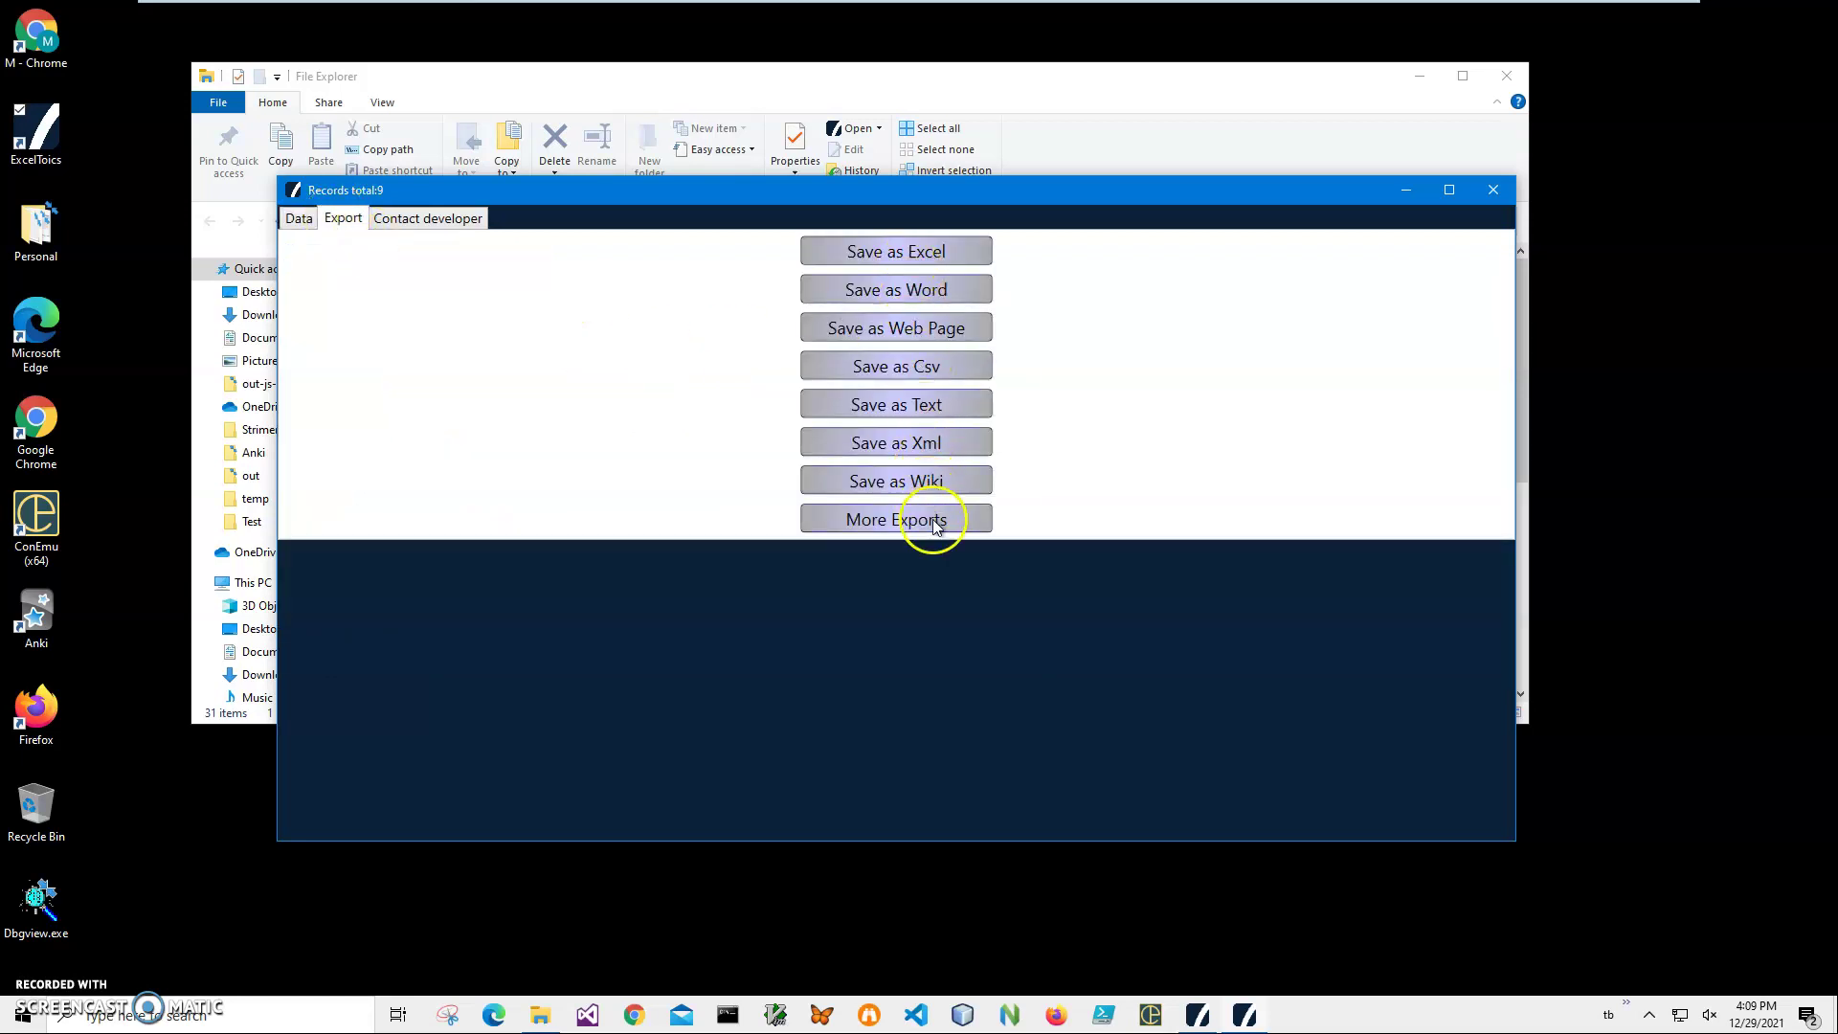